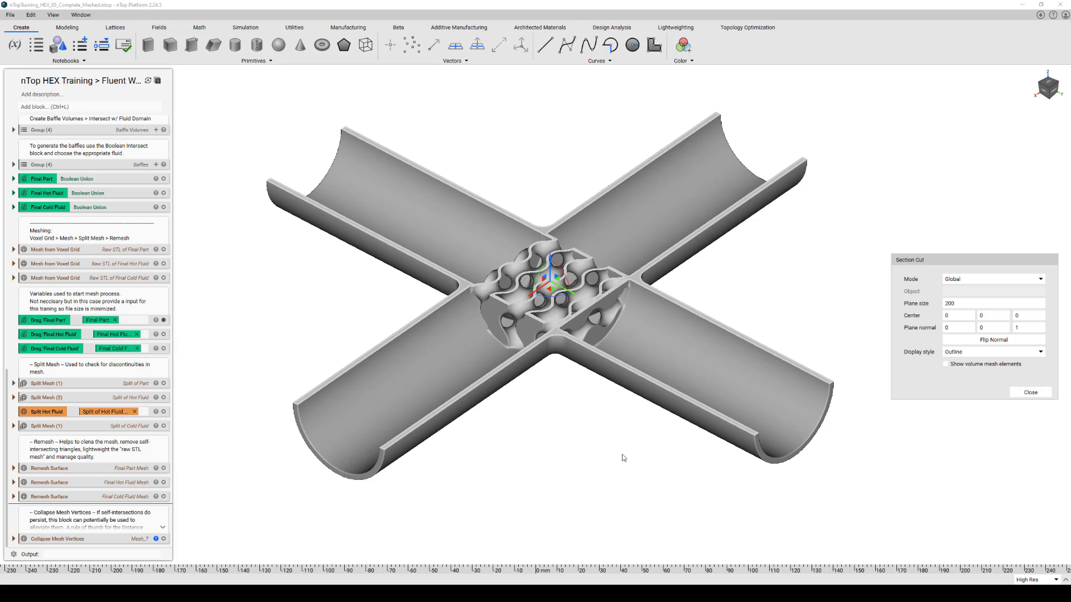
Tilt the view and show the Final Hot Fluid and Final Cold Fluid bodies
{"action": "right_click_drag", "start_coordinate": [624, 459], "coordinate": [623, 468]}
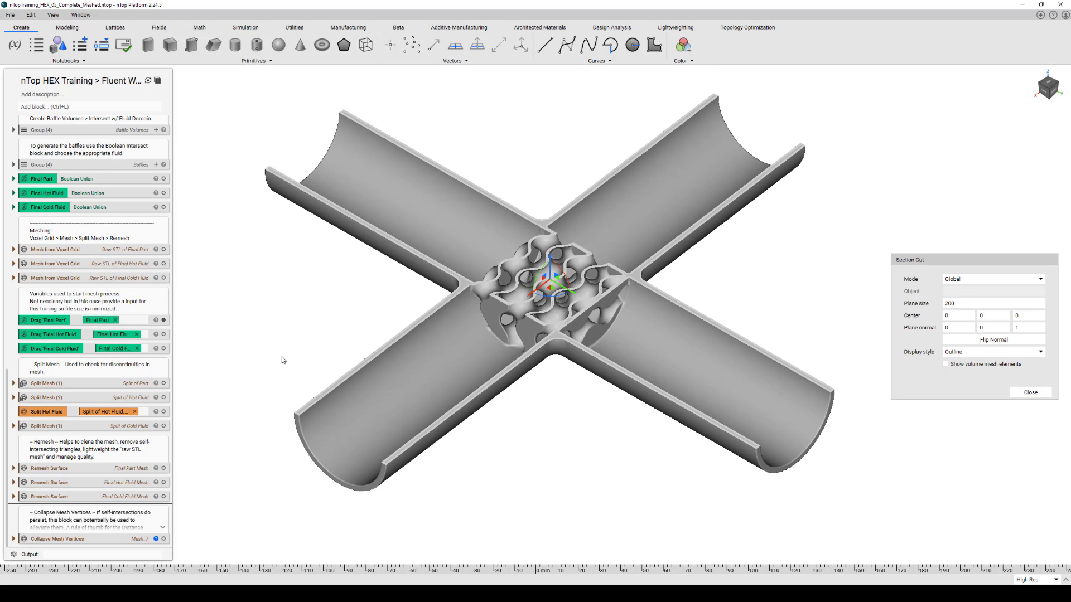
{"action": "left_click", "coordinate": [164, 334]}
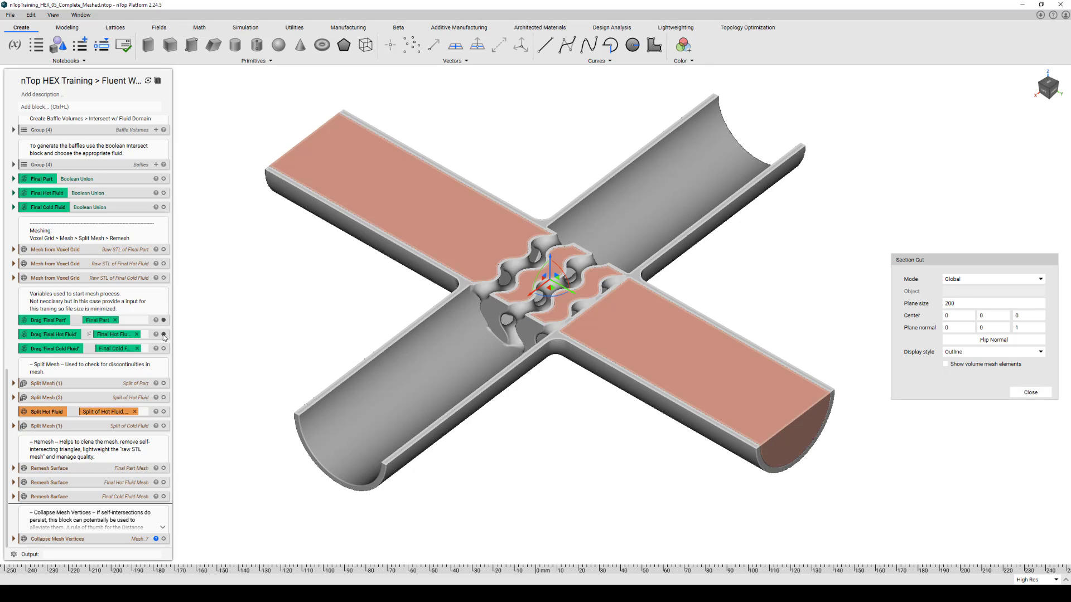
{"action": "left_click", "coordinate": [163, 349]}
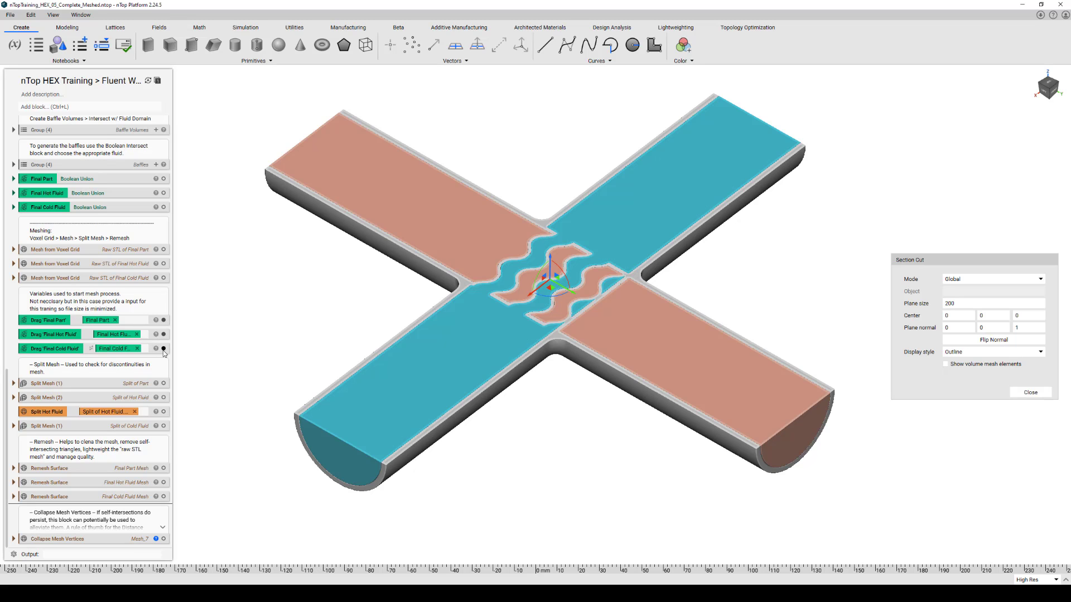
From a lower angle, hide the Final Part, Hot Fluid and Cold Fluid bodies
{"action": "mouse_move", "coordinate": [579, 405]}
{"action": "right_mouse_down"}
{"action": "mouse_move", "coordinate": [576, 371]}
{"action": "mouse_move", "coordinate": [574, 402]}
{"action": "right_mouse_up"}
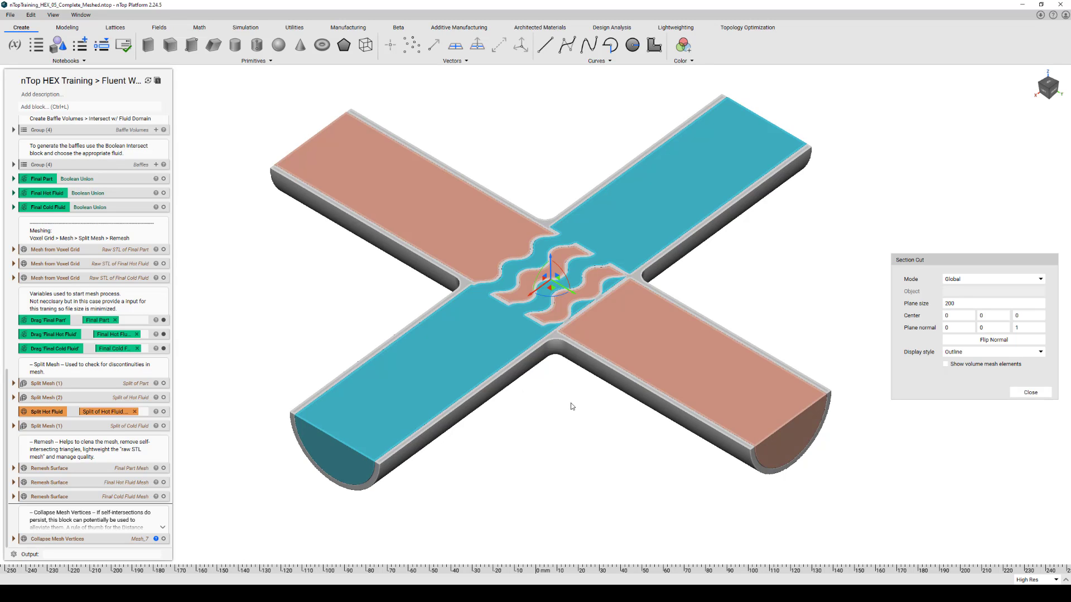
{"action": "left_click", "coordinate": [164, 320]}
{"action": "left_click", "coordinate": [164, 334]}
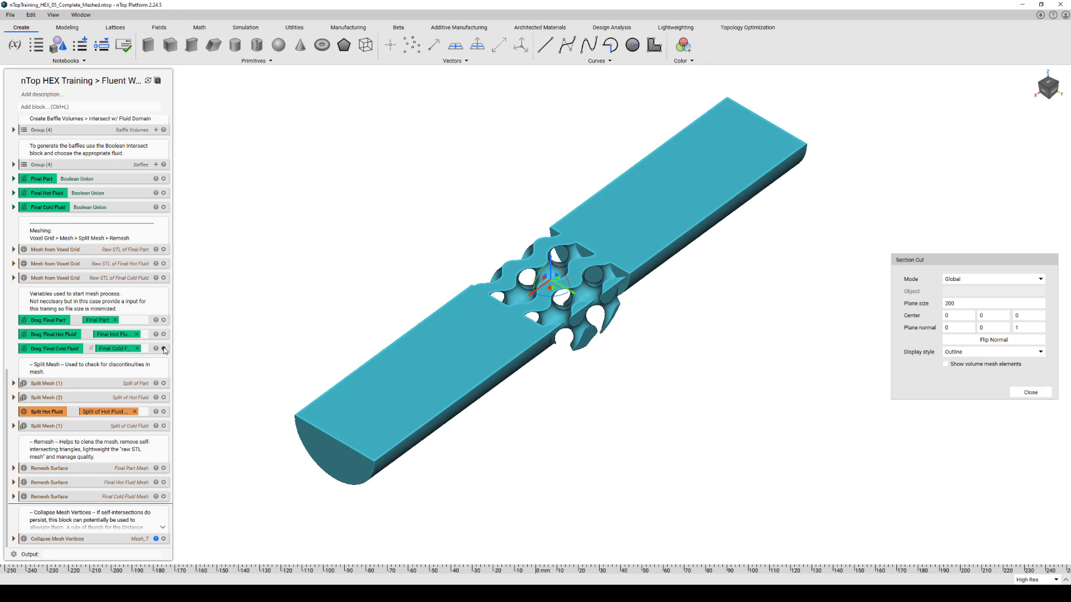
{"action": "left_click", "coordinate": [164, 349]}
Show the Final Part, hot fluid and cold fluid Remesh Surfaces, with the section cut removed
{"action": "left_click", "coordinate": [164, 469]}
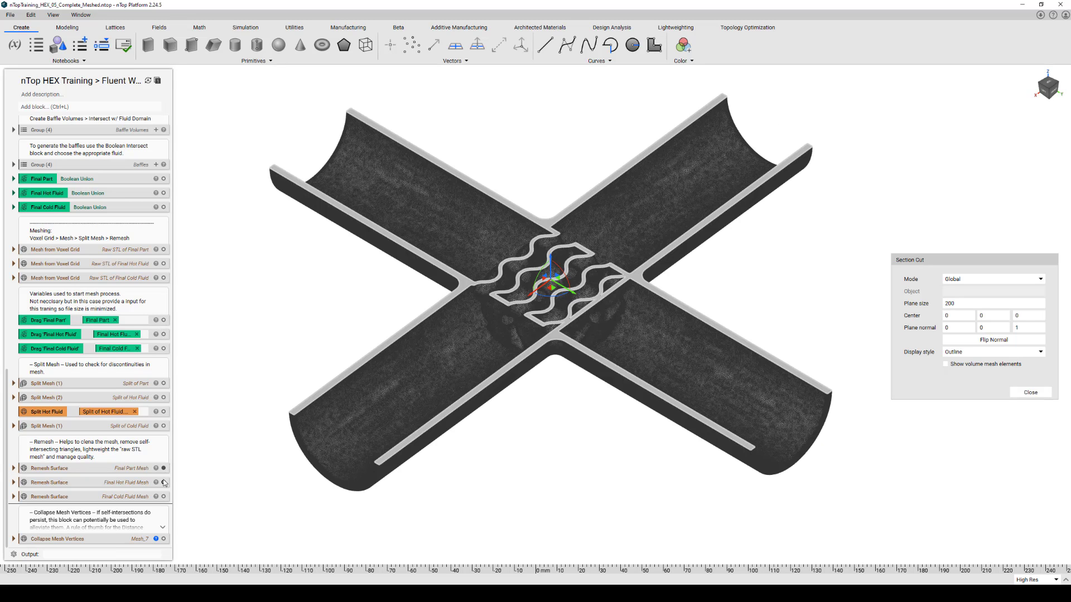
{"action": "left_click", "coordinate": [164, 483]}
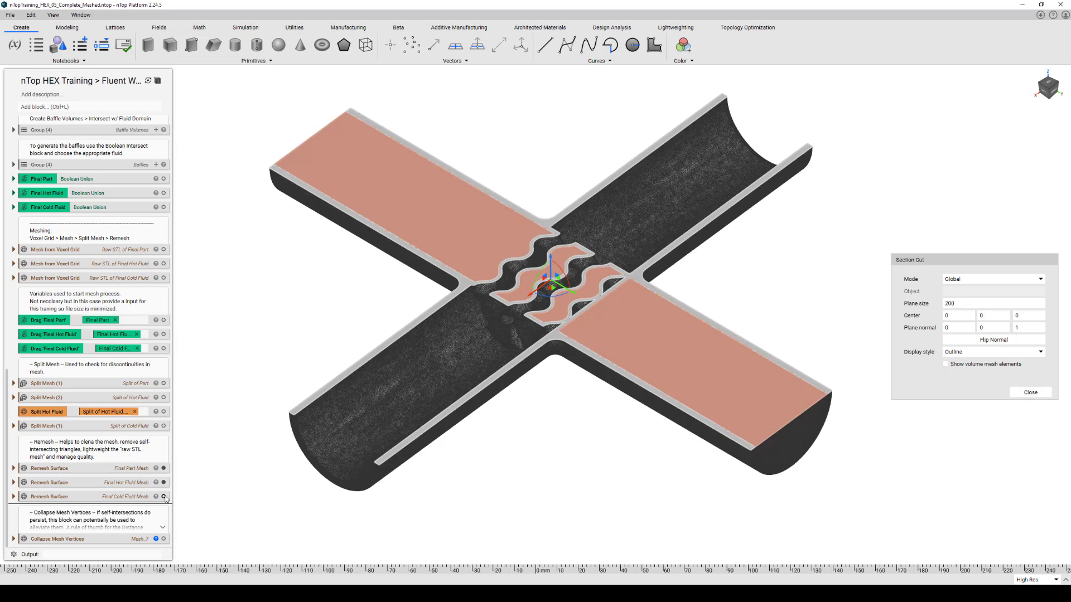
{"action": "left_click", "coordinate": [164, 496]}
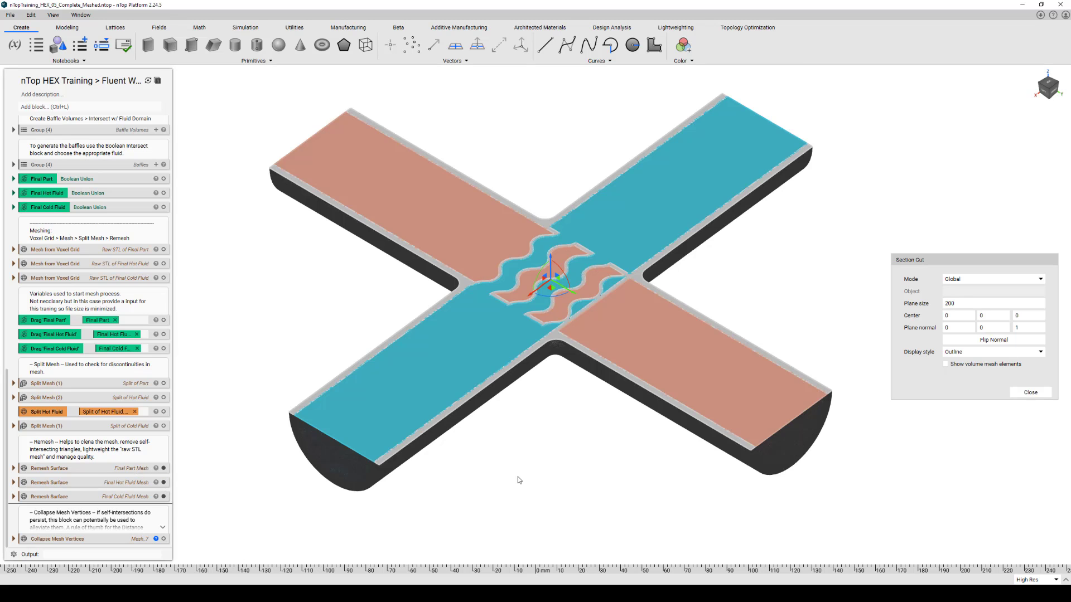
{"action": "left_click", "coordinate": [1031, 393]}
{"action": "right_click_drag", "start_coordinate": [604, 440], "coordinate": [607, 379]}
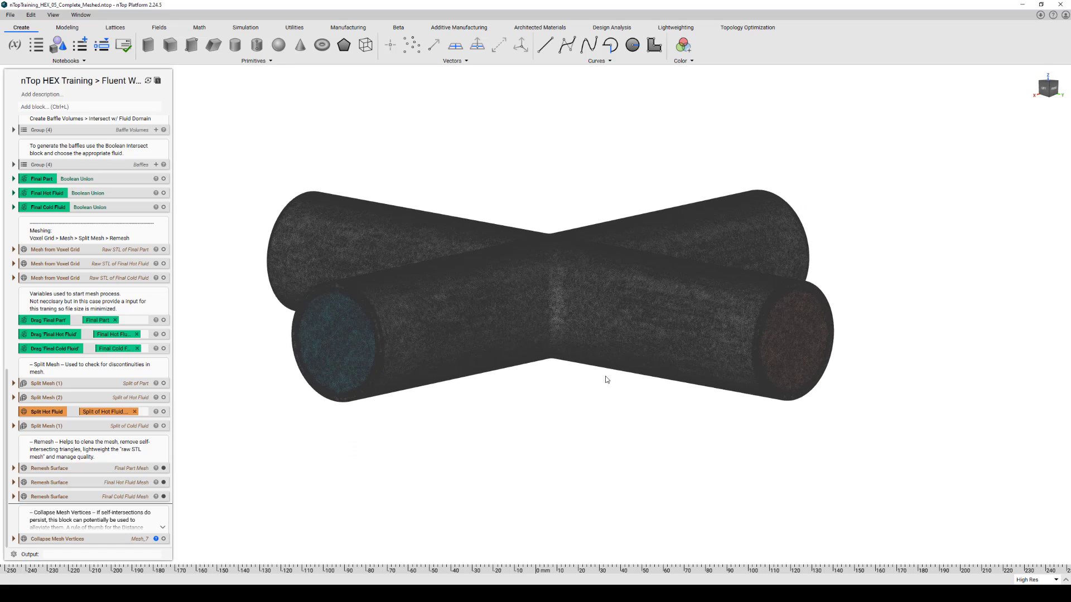
View the fluid meshes alone from above, then section only the part mesh with Ctrl+Shift+X
{"action": "left_click", "coordinate": [164, 468]}
{"action": "right_click_drag", "start_coordinate": [617, 406], "coordinate": [571, 273]}
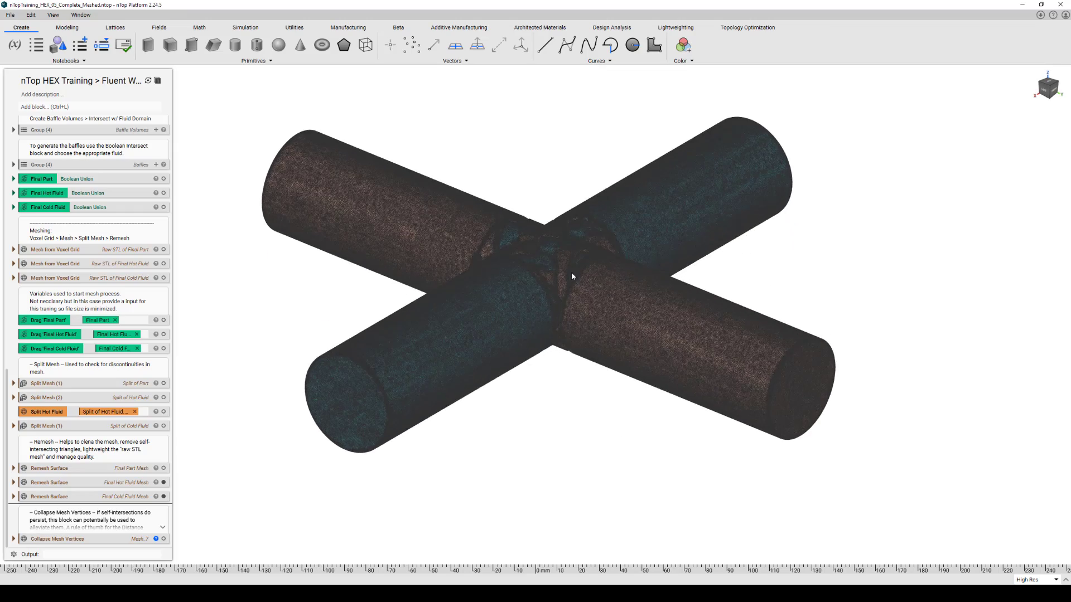
{"action": "scroll", "coordinate": [571, 272], "scroll_direction": "up", "scroll_amount": 6}
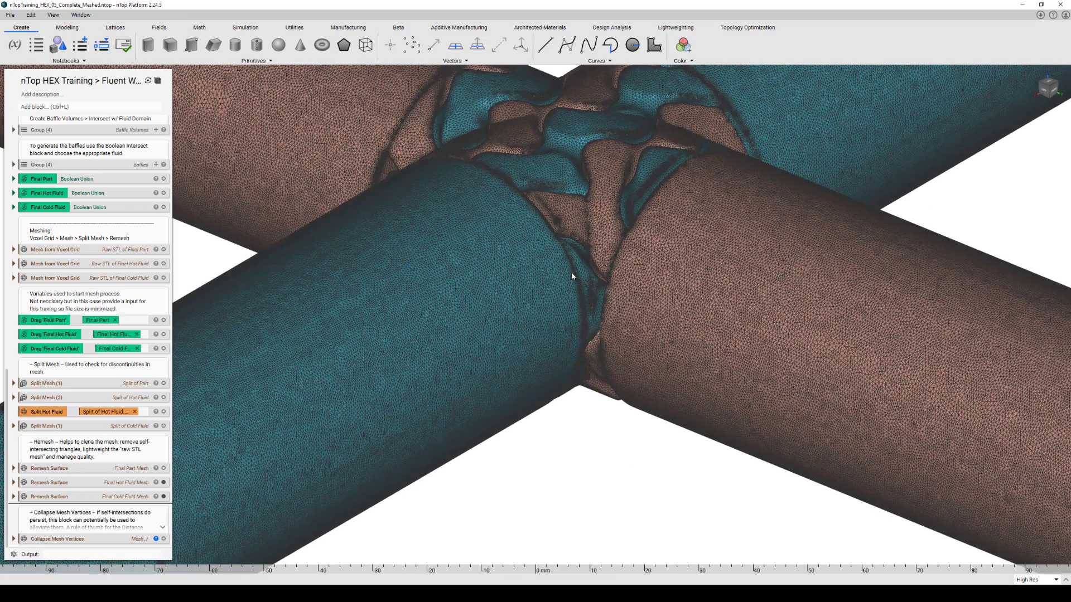
{"action": "left_click", "coordinate": [163, 469]}
{"action": "left_click", "coordinate": [163, 482]}
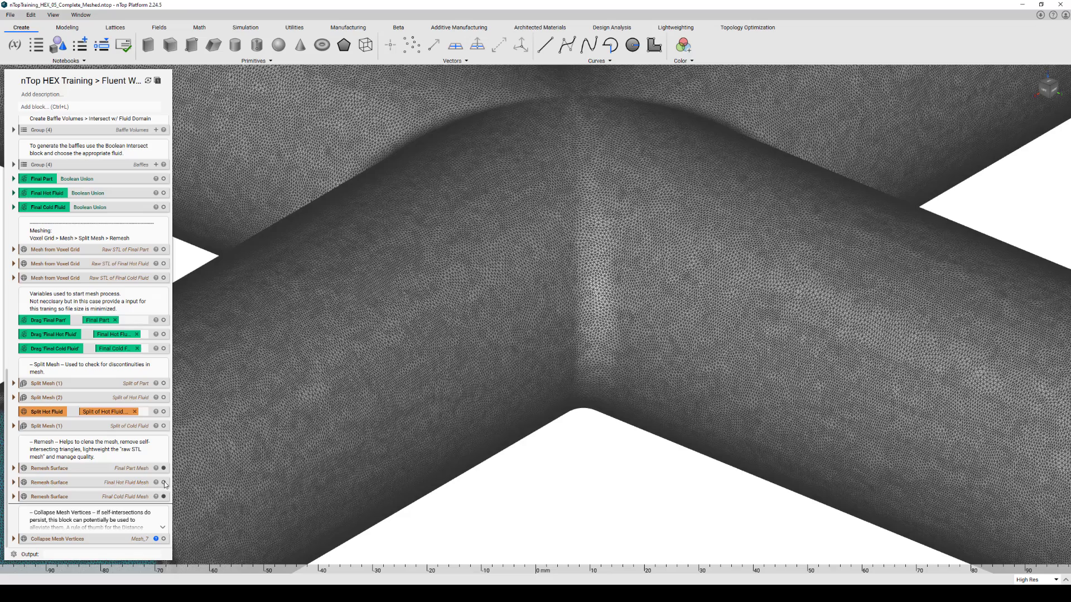
{"action": "left_click", "coordinate": [163, 496]}
{"action": "key", "text": "ctrl+shift+x"}
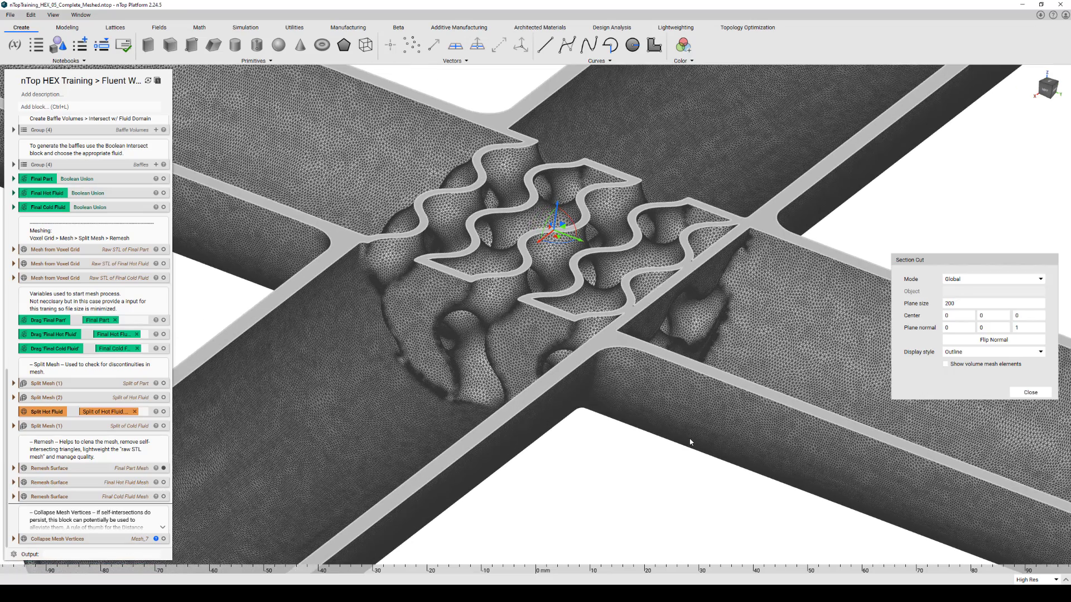
{"action": "right_click", "coordinate": [140, 470]}
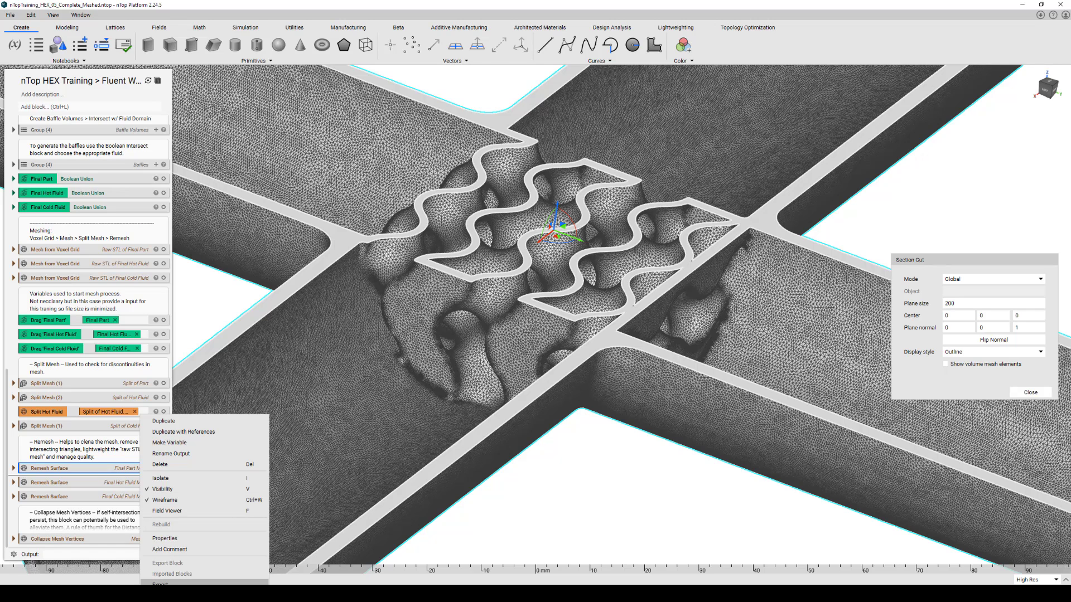
{"action": "left_click", "coordinate": [164, 584]}
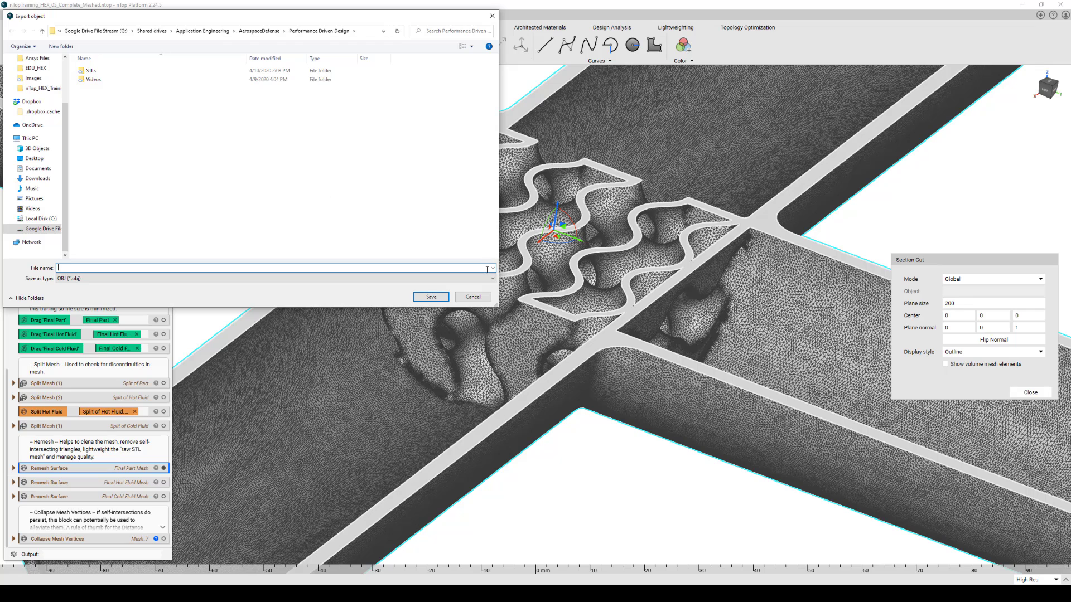
{"action": "left_click", "coordinate": [483, 297]}
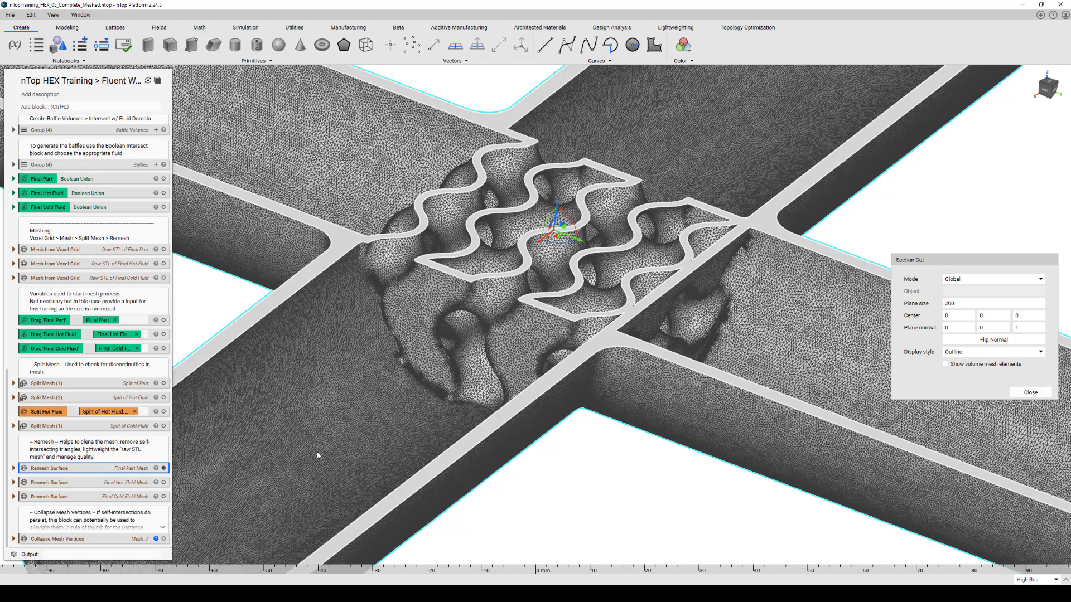
{"action": "left_click", "coordinate": [142, 483]}
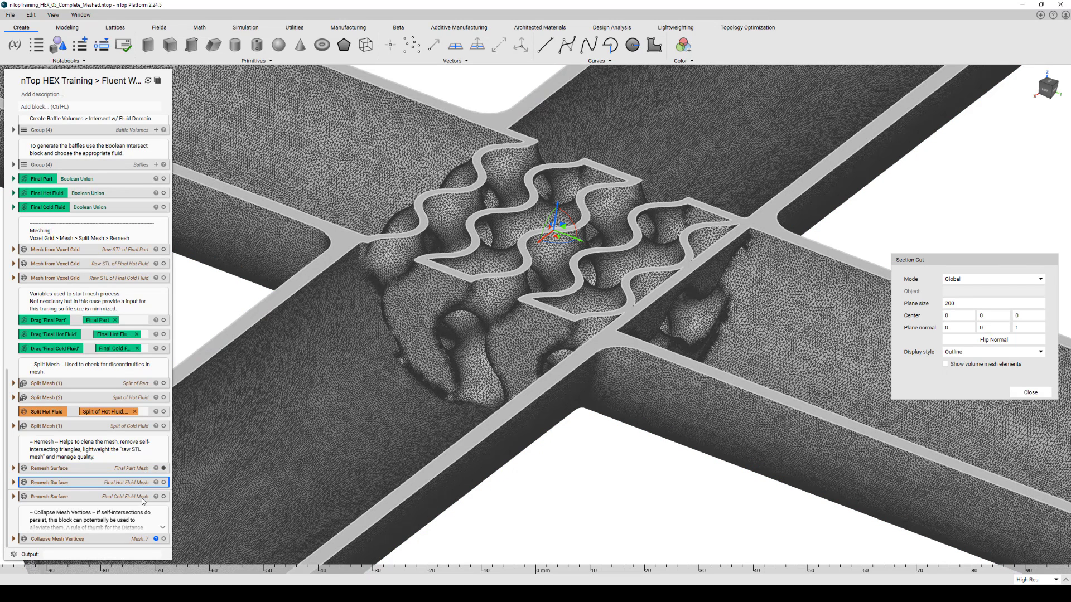
{"action": "left_click", "coordinate": [144, 498]}
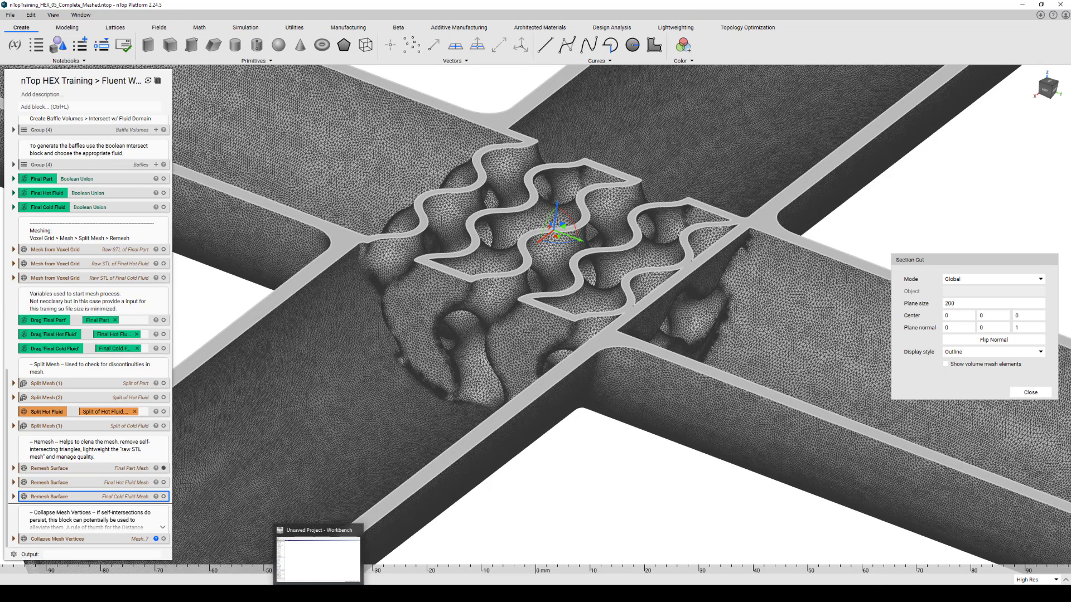
Bring the Ansys Workbench project window forward from the taskbar
{"action": "left_click", "coordinate": [318, 594]}
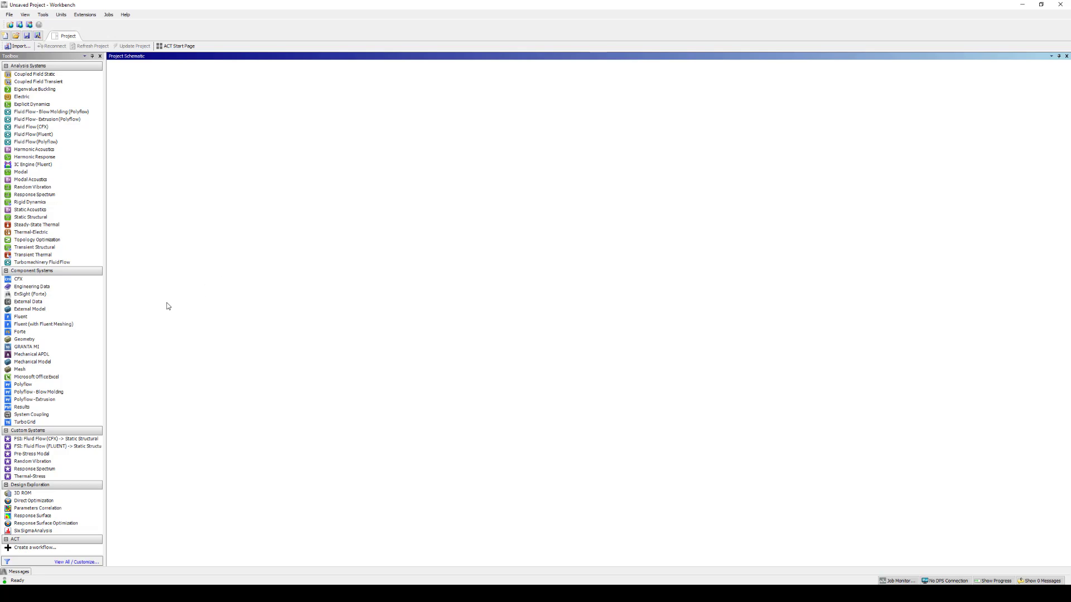
Add a Geometry system and launch SpaceClaim from its Geometry cell A2
{"action": "double_click", "coordinate": [48, 340]}
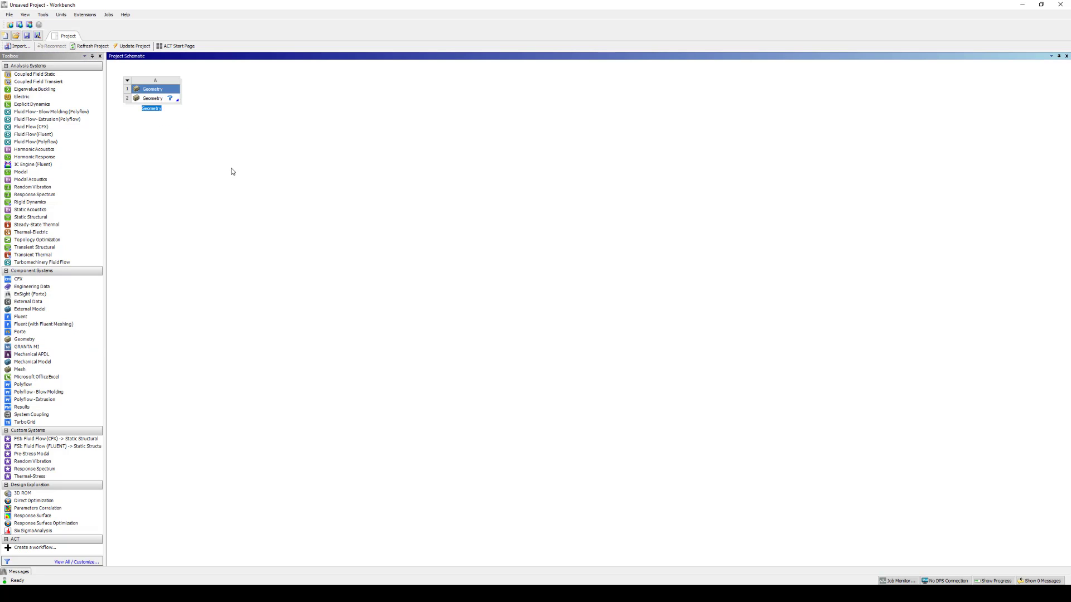
{"action": "double_click", "coordinate": [167, 101]}
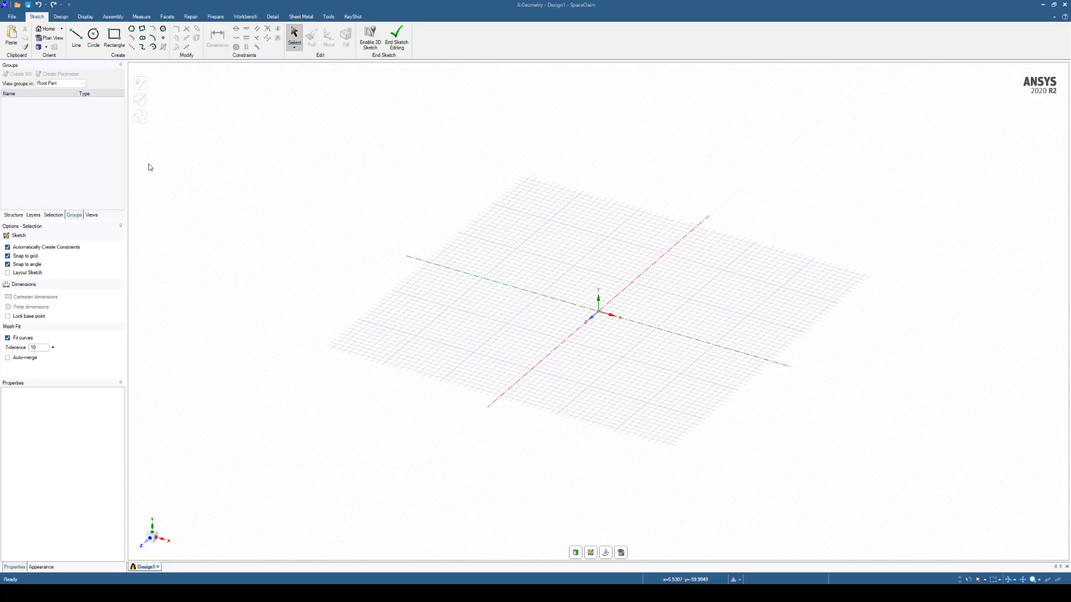
In File Options > STL, set import units to Millimeters with connected faceted bodies
{"action": "left_click", "coordinate": [12, 18]}
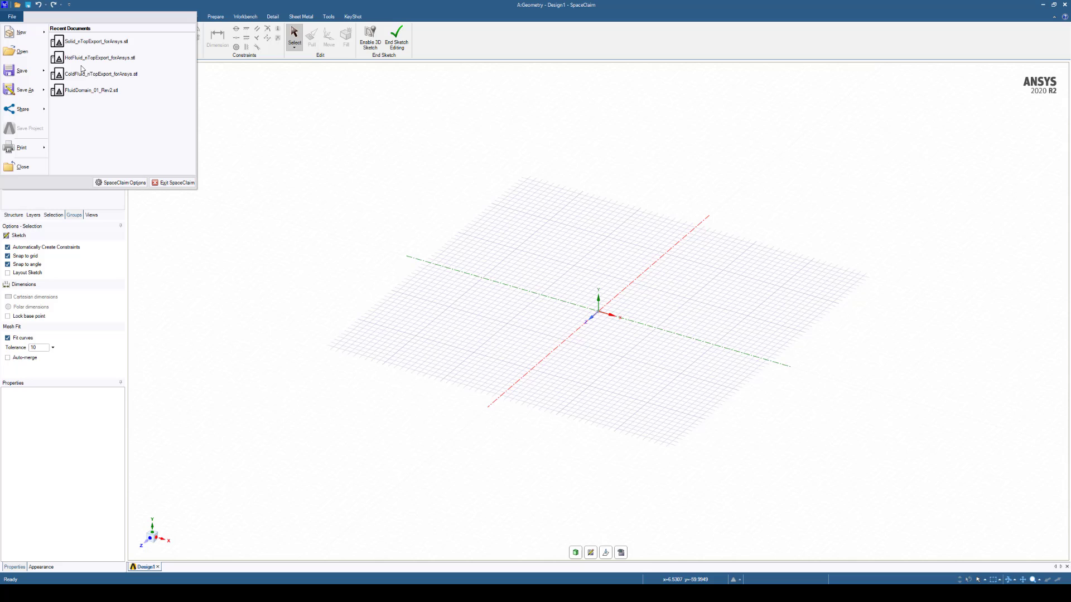
{"action": "left_click", "coordinate": [137, 184]}
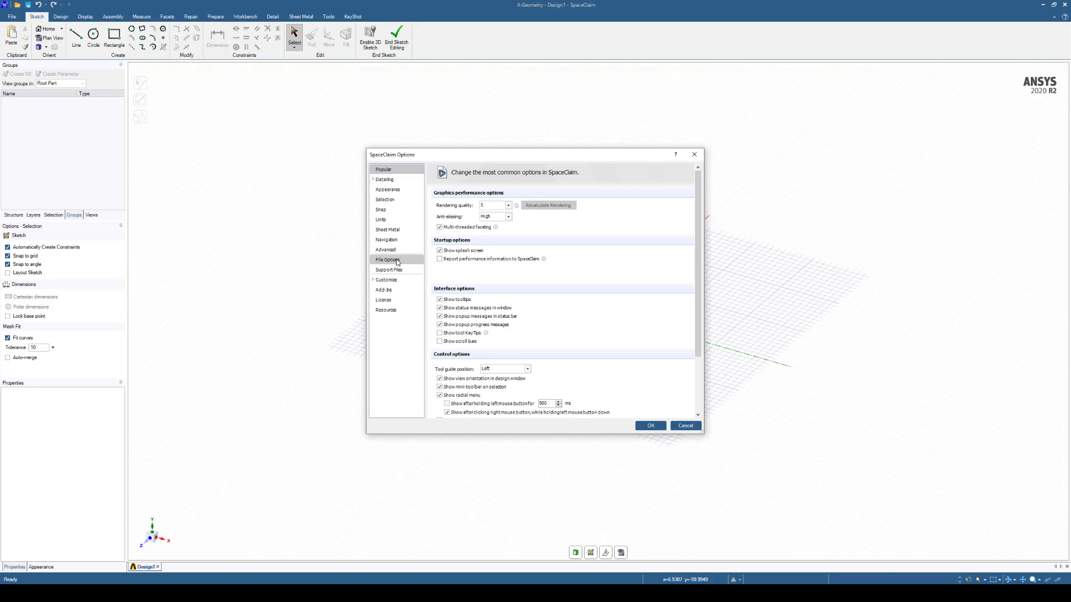
{"action": "left_click", "coordinate": [377, 262]}
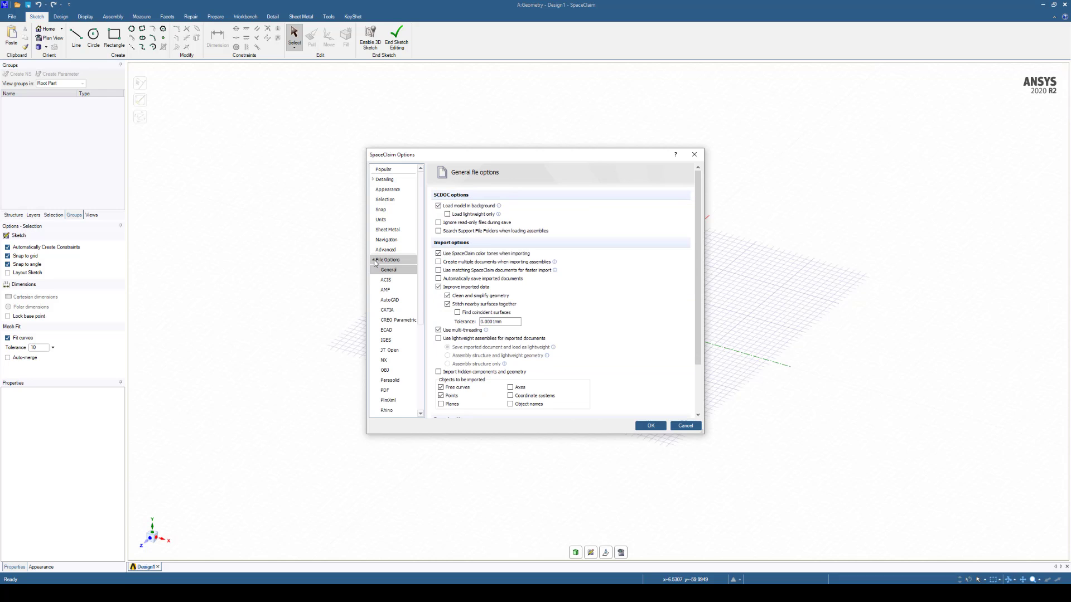
{"action": "left_click_drag", "start_coordinate": [420, 260], "coordinate": [416, 333]}
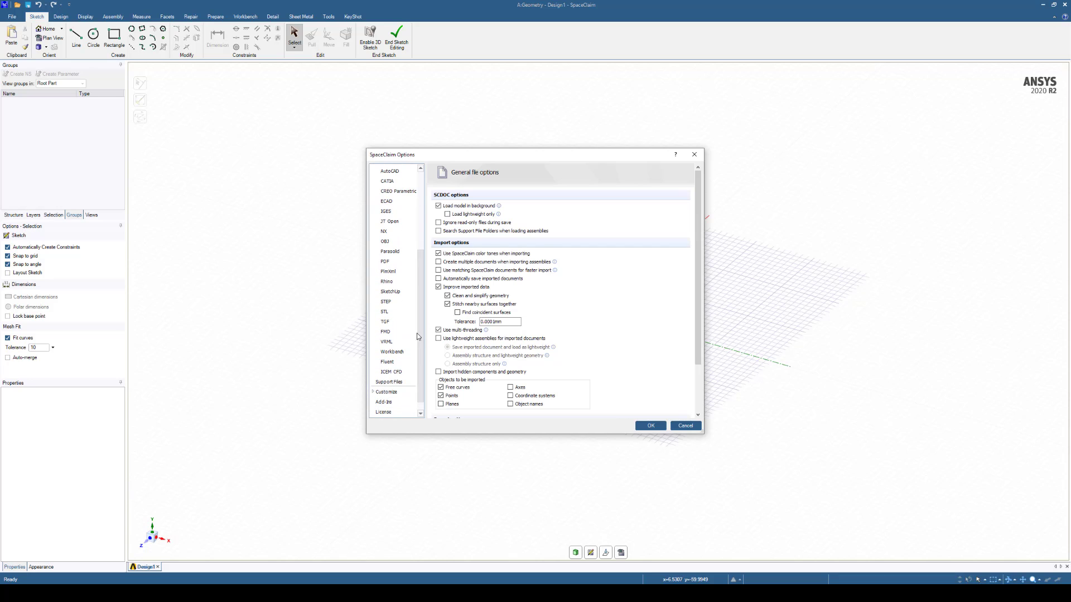
{"action": "left_click", "coordinate": [392, 311]}
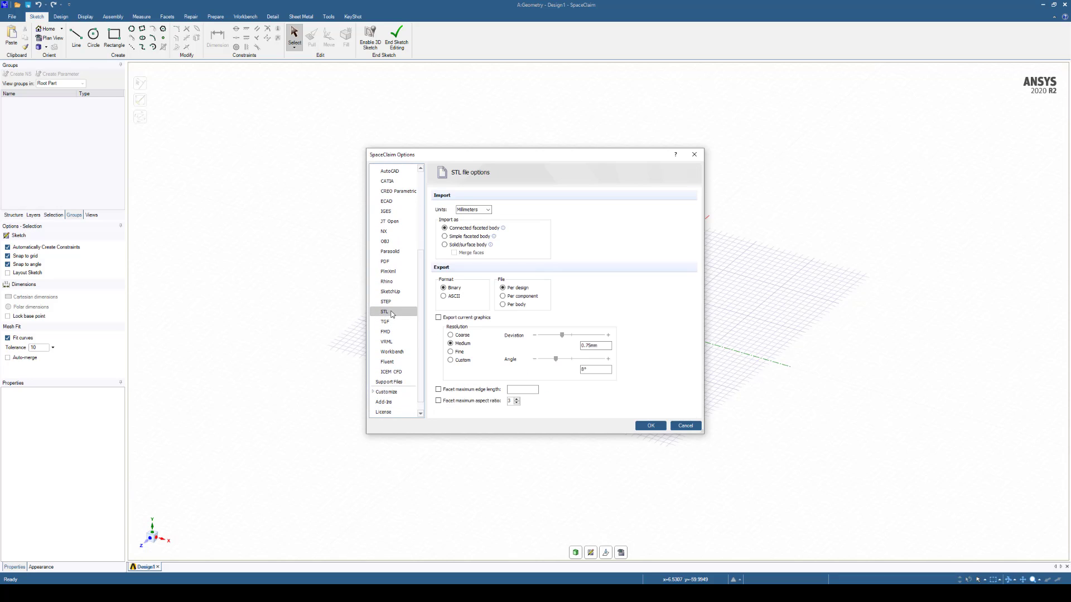
{"action": "double_click", "coordinate": [479, 210]}
{"action": "mouse_move", "coordinate": [504, 231]}
{"action": "left_click", "coordinate": [651, 426]}
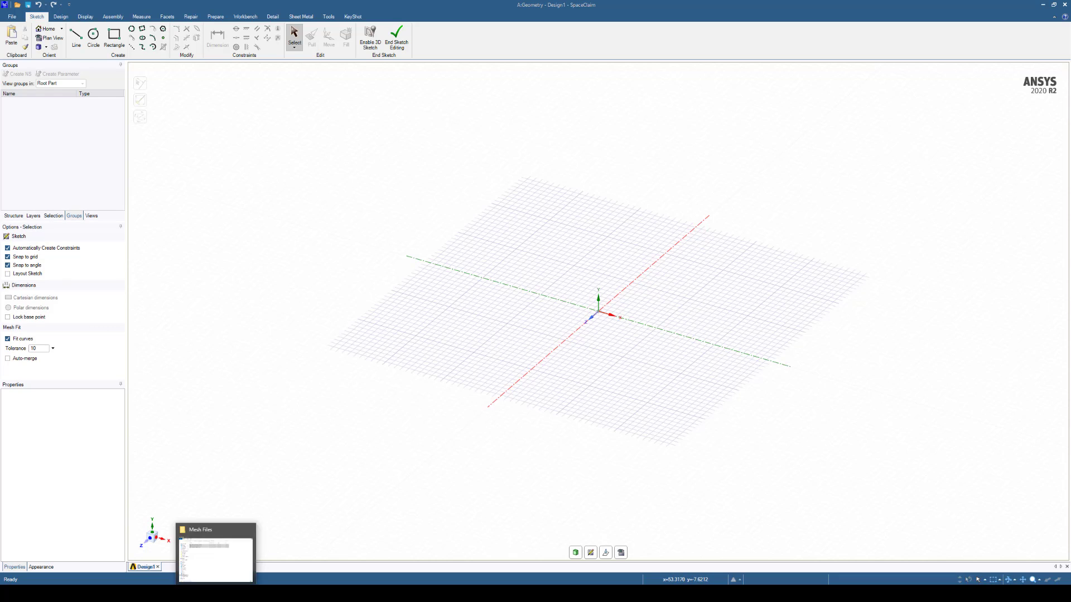
Drag the three STL files from the Mesh Files folder into SpaceClaim and orbit the result
{"action": "left_click", "coordinate": [218, 543]}
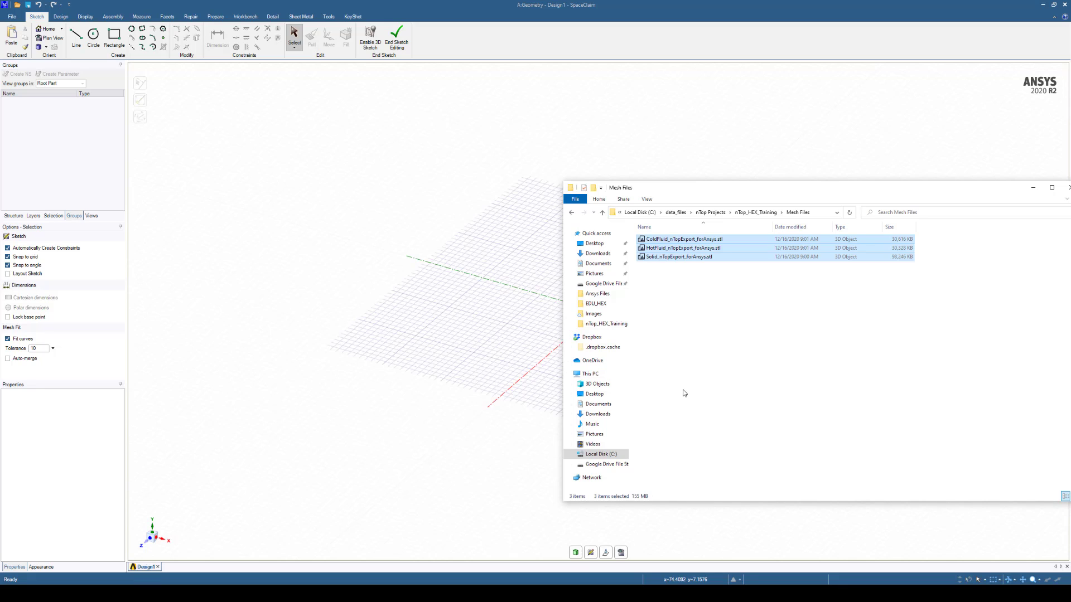
{"action": "left_click", "coordinate": [694, 316]}
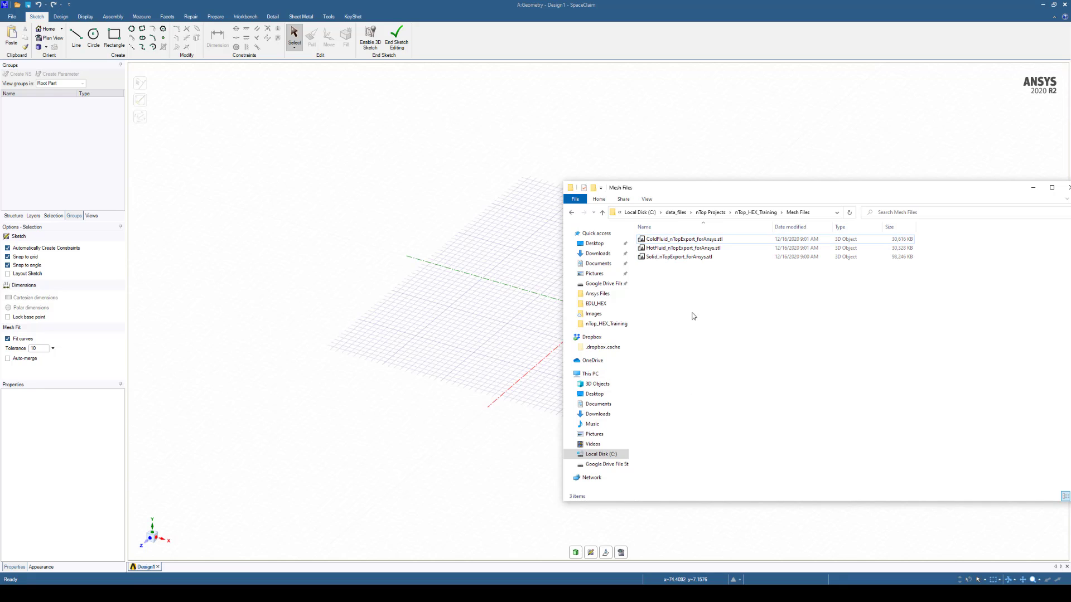
{"action": "left_click_drag", "start_coordinate": [686, 290], "coordinate": [471, 233]}
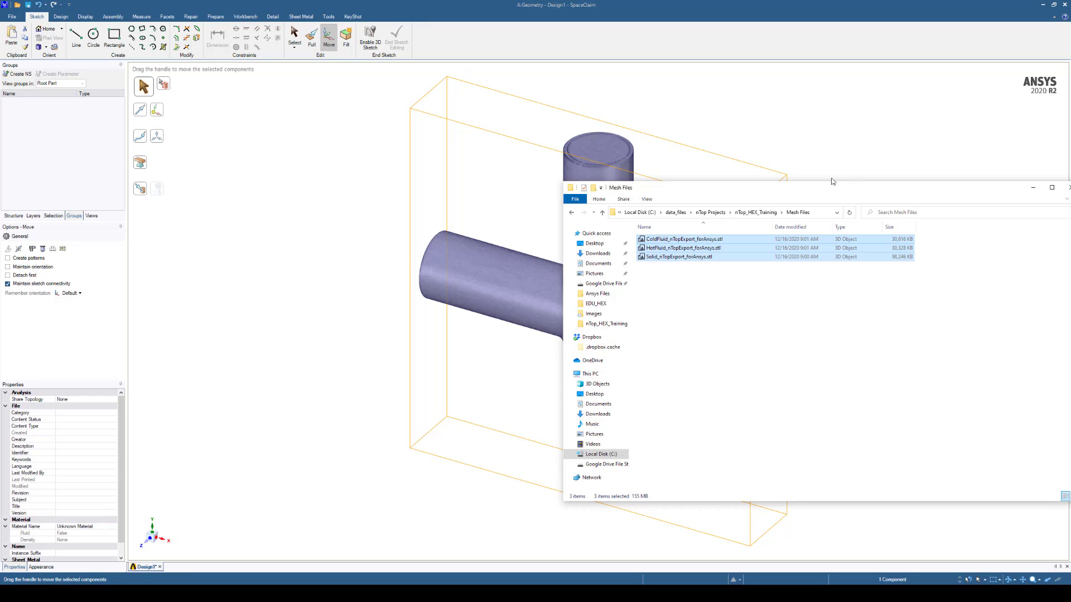
{"action": "left_click_drag", "start_coordinate": [852, 193], "coordinate": [771, 177]}
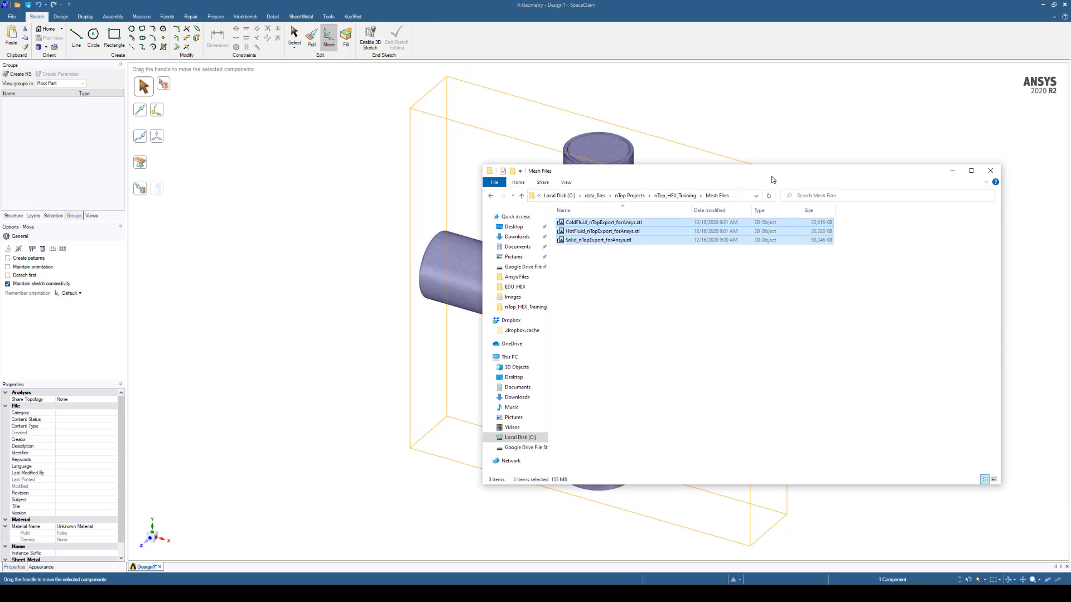
{"action": "left_click", "coordinate": [952, 172]}
{"action": "middle_click_drag", "start_coordinate": [806, 458], "coordinate": [739, 428]}
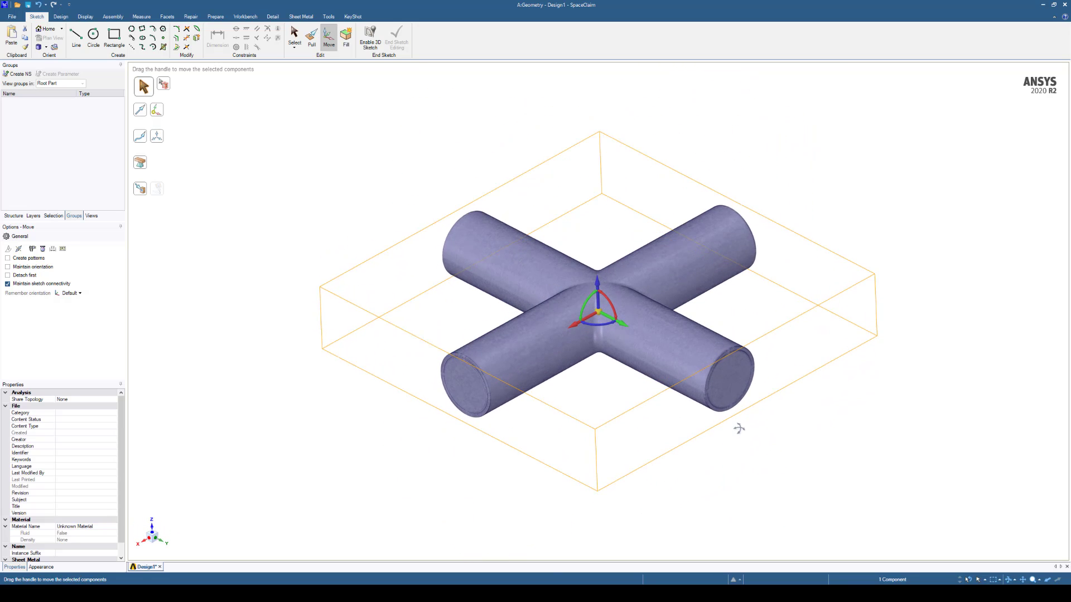
Expand the ColdFluid, HotFluid and Solid components in the Structure tree
{"action": "scroll", "coordinate": [739, 428], "scroll_direction": "down", "scroll_amount": 2}
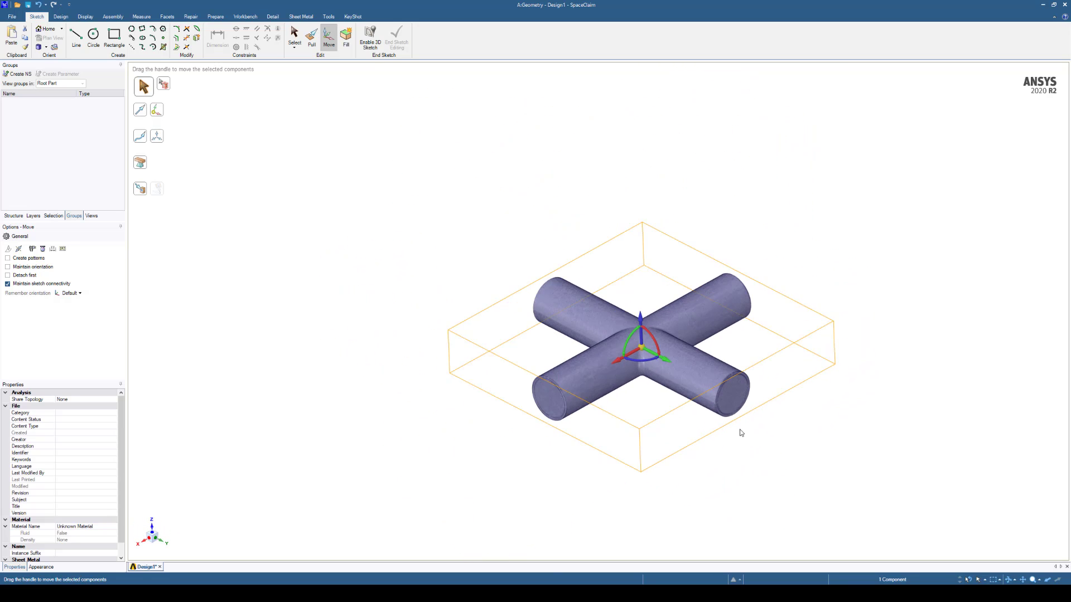
{"action": "left_click", "coordinate": [16, 216]}
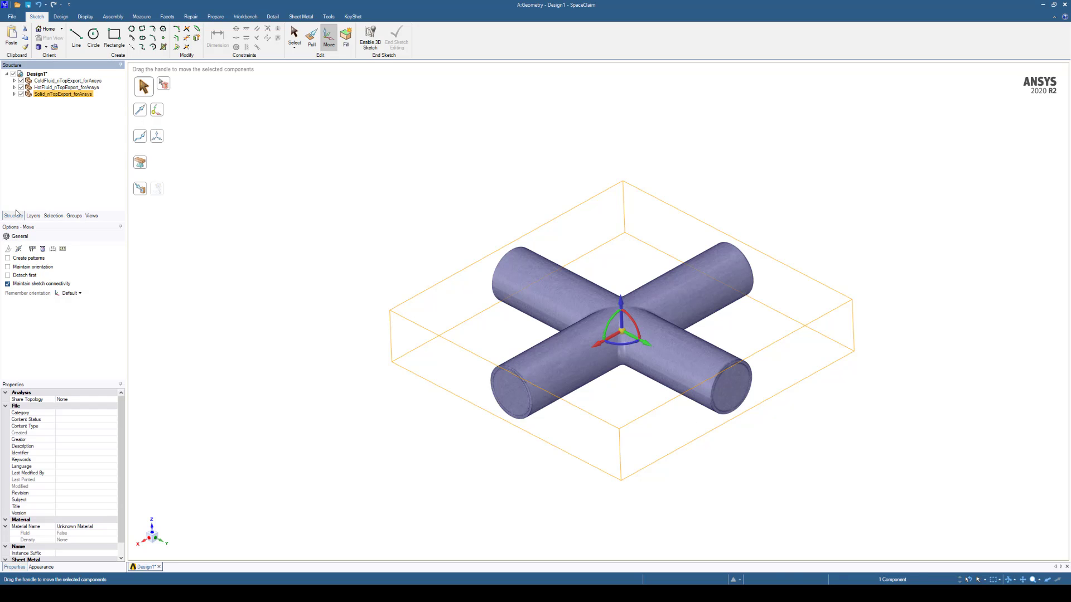
{"action": "left_click", "coordinate": [14, 80]}
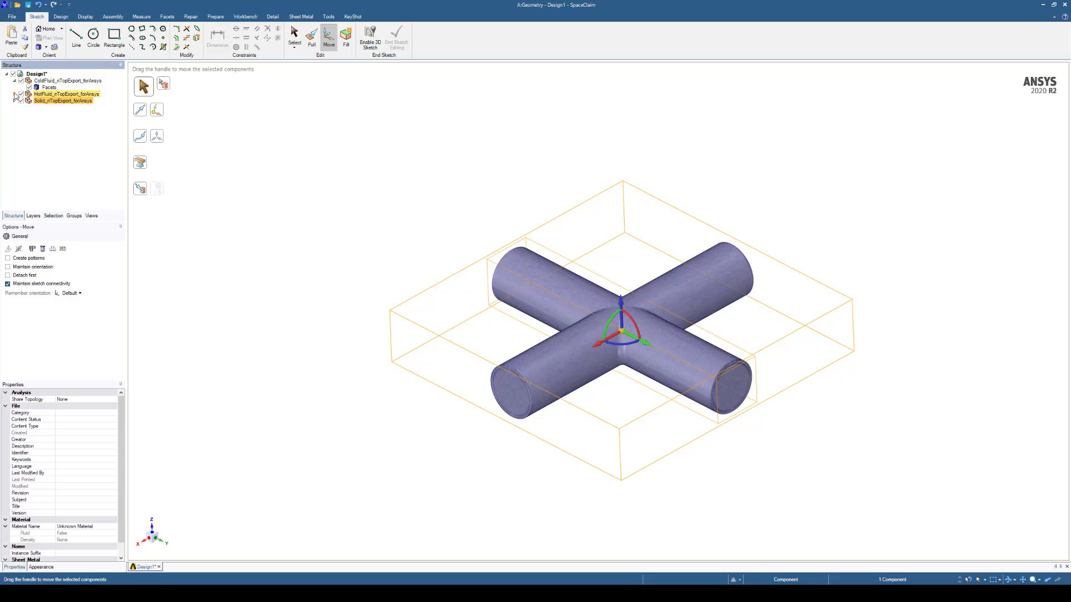
{"action": "left_click", "coordinate": [15, 94]}
{"action": "left_click", "coordinate": [15, 108]}
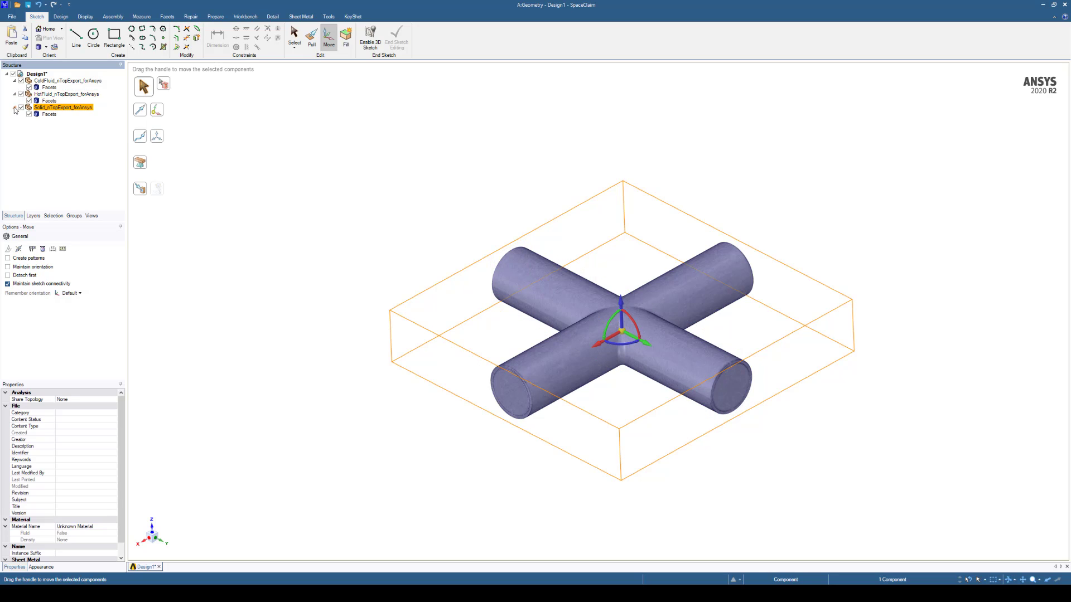
Run Check Facets on the ColdFluid, HotFluid and Solid facet bodies, finding 0 errors
{"action": "left_click", "coordinate": [167, 16]}
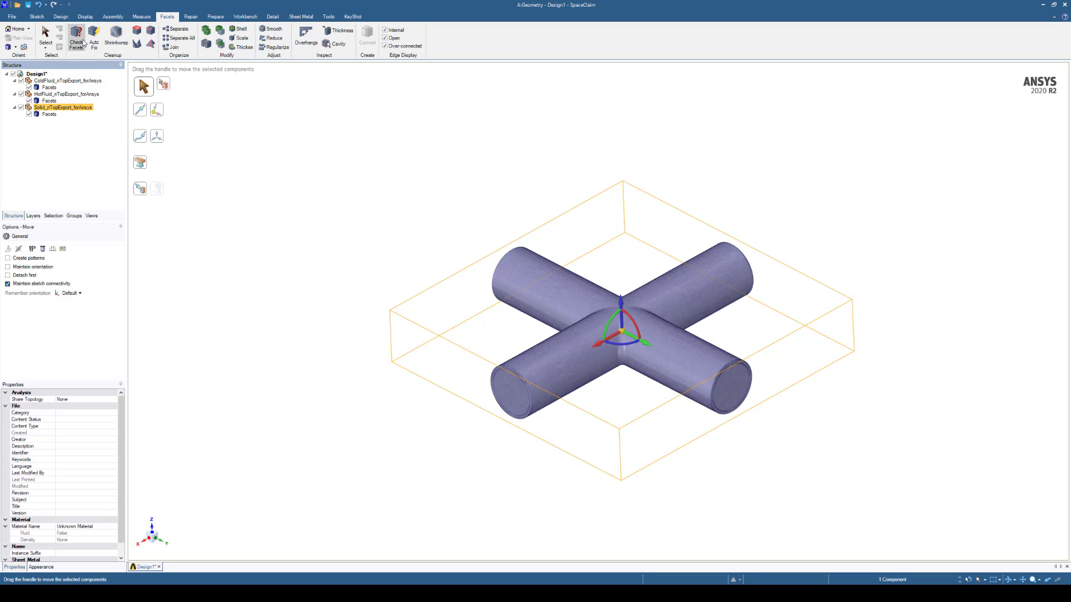
{"action": "left_click", "coordinate": [79, 40]}
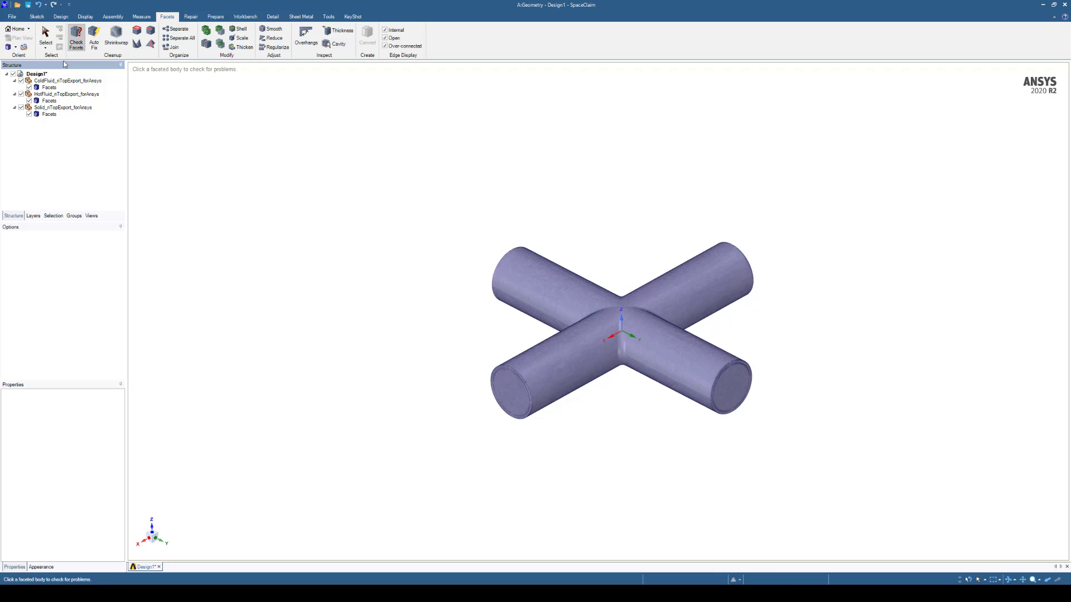
{"action": "left_click", "coordinate": [49, 87]}
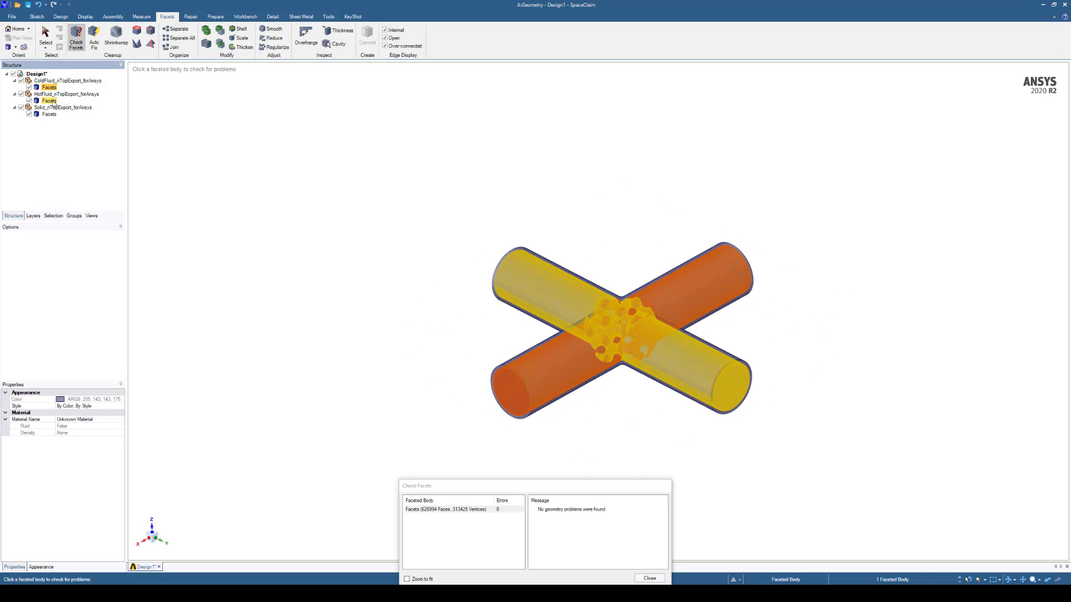
{"action": "left_click", "coordinate": [53, 103]}
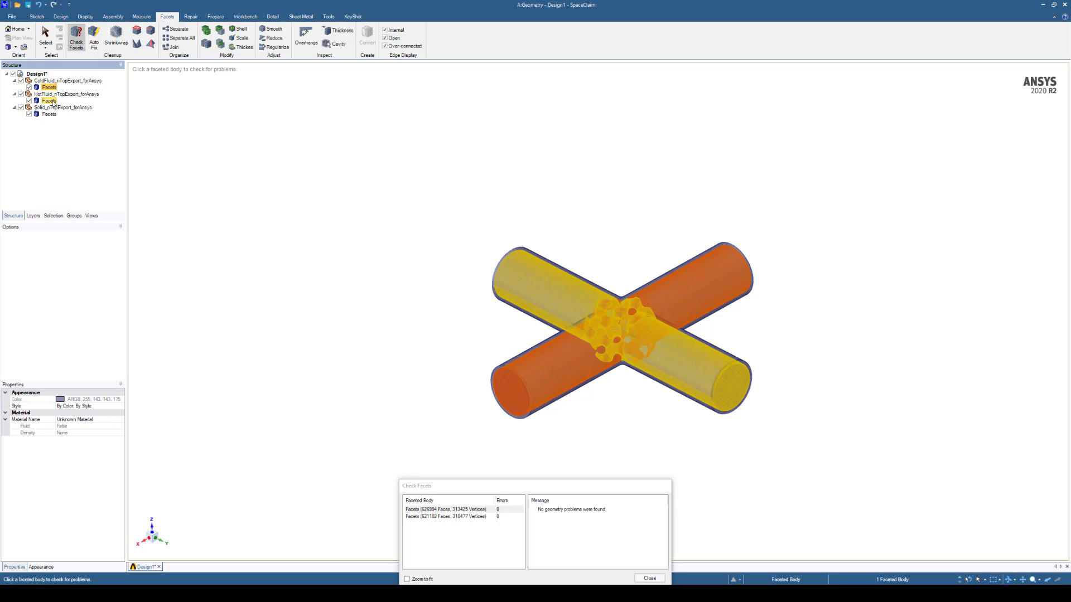
{"action": "key", "text": "Escape"}
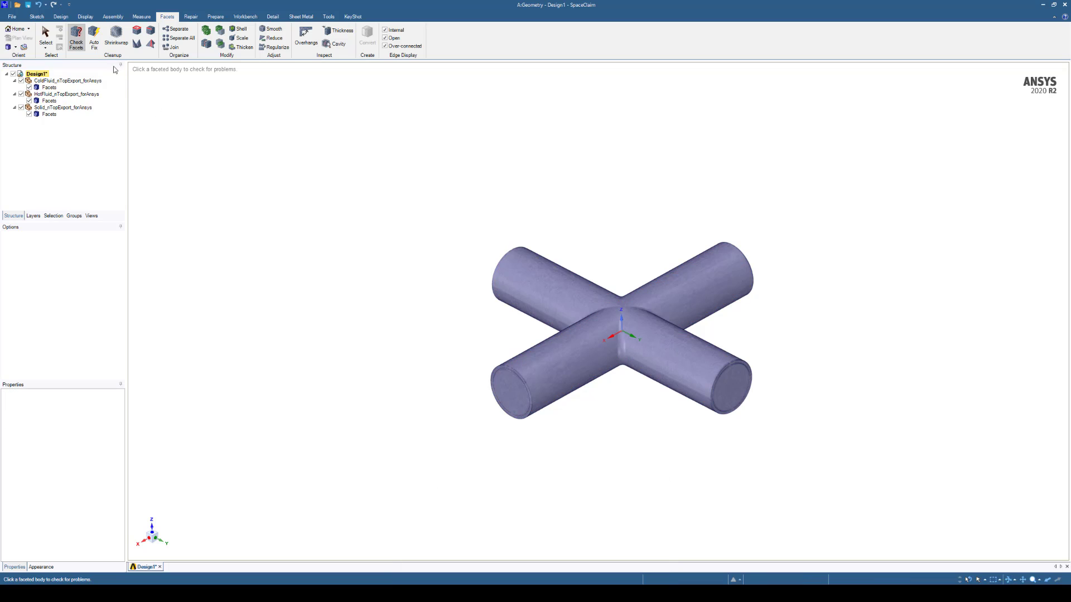
{"action": "left_click", "coordinate": [72, 39]}
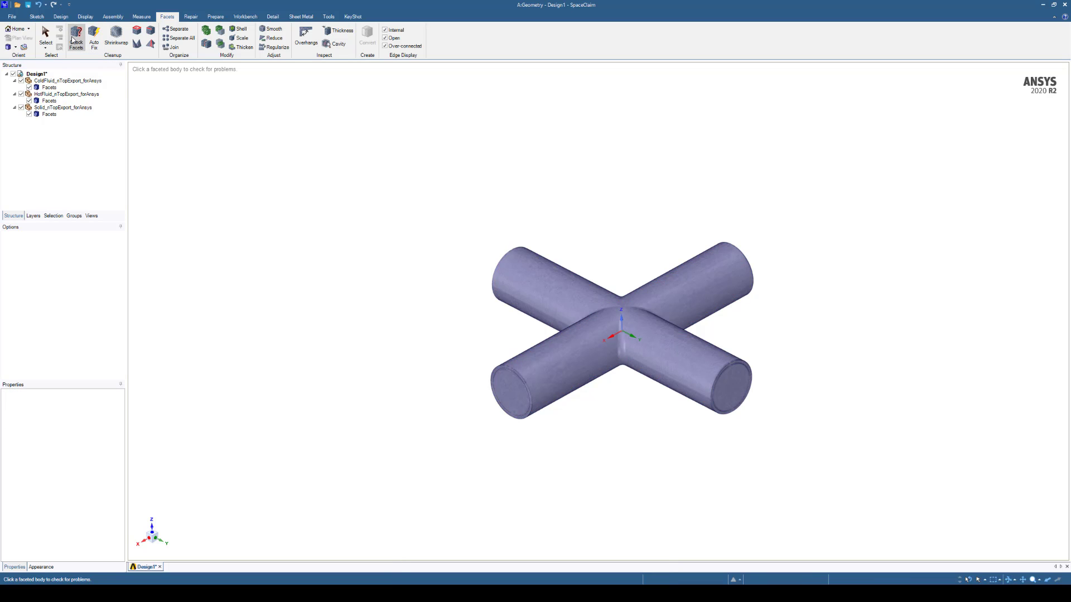
{"action": "left_click", "coordinate": [55, 115]}
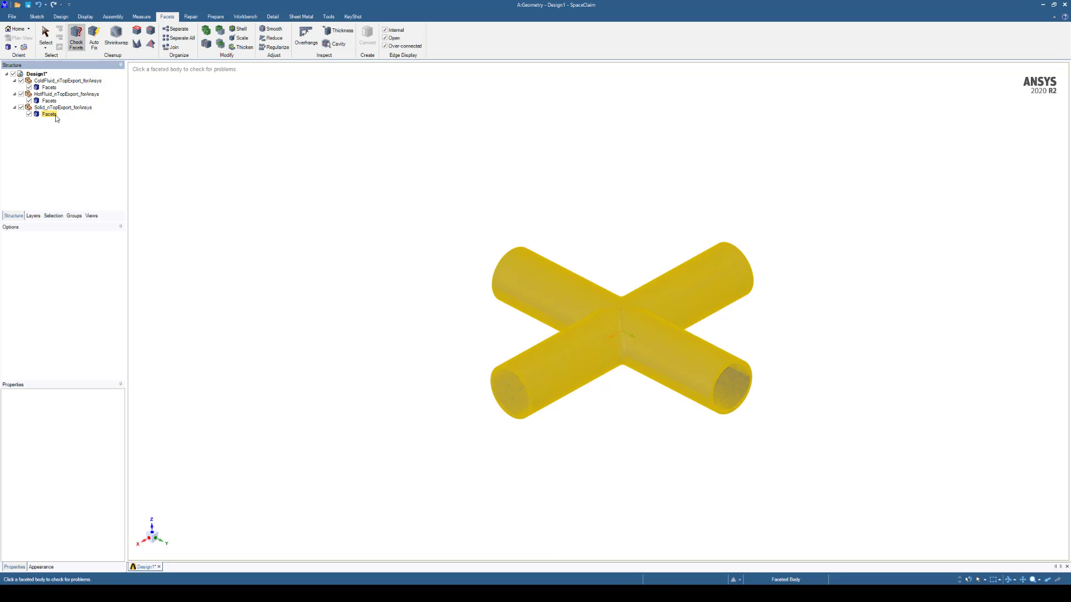
{"action": "left_click", "coordinate": [56, 118]}
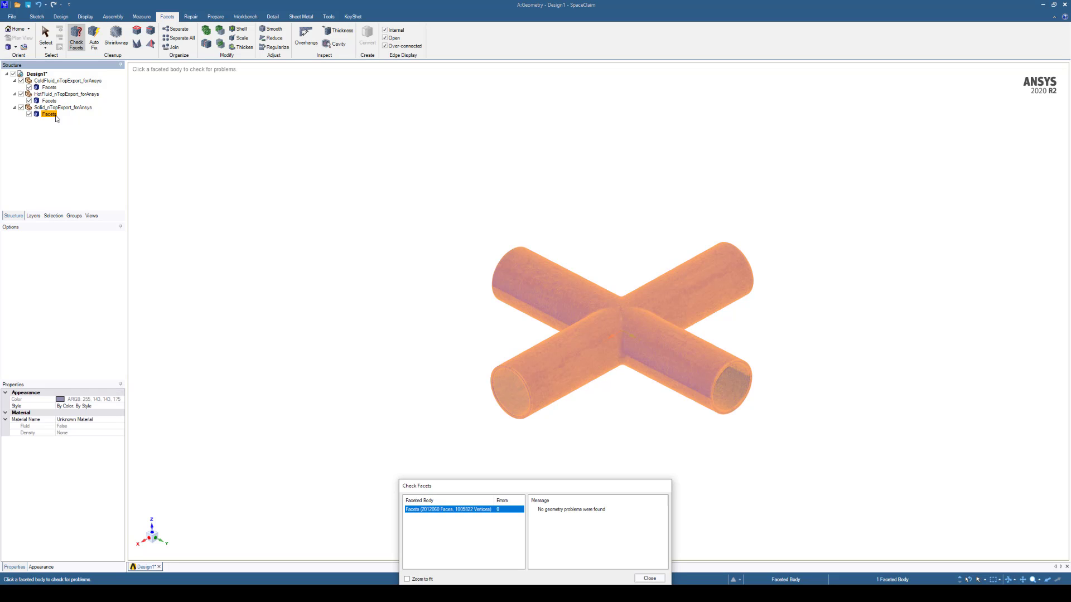
{"action": "left_click", "coordinate": [658, 580]}
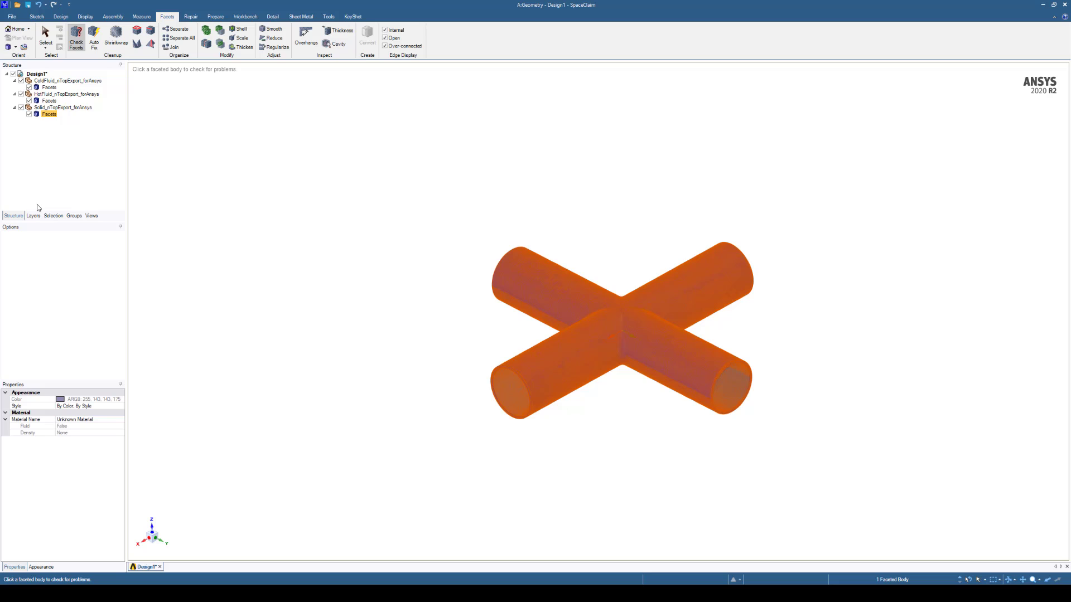
Collapse the tree nodes and uncheck HotFluid and Solid, leaving only ColdFluid visible
{"action": "left_click", "coordinate": [46, 37]}
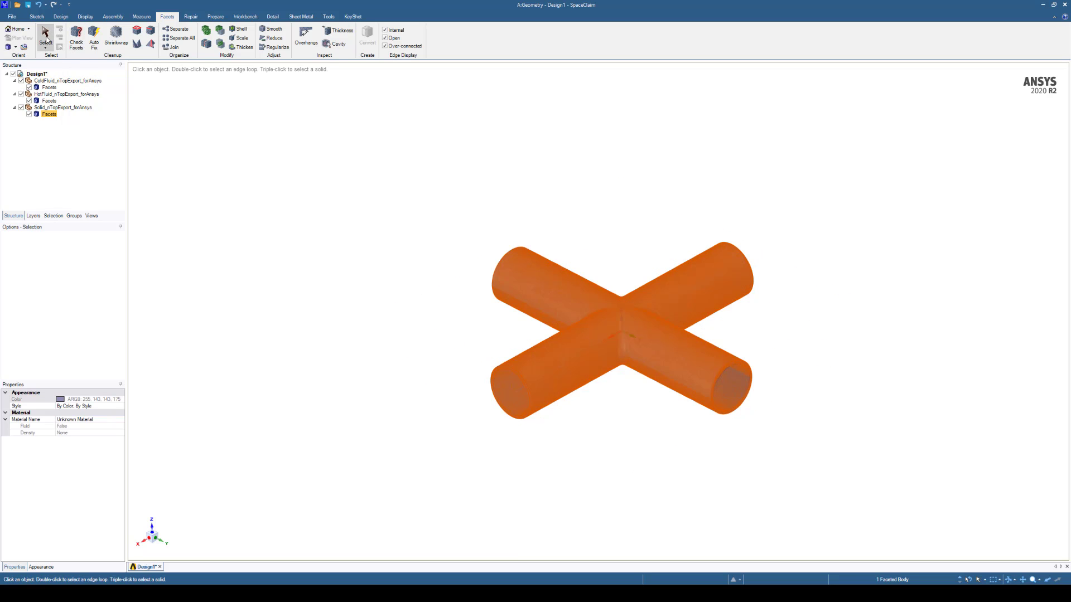
{"action": "left_click", "coordinate": [14, 80]}
{"action": "left_click", "coordinate": [15, 87]}
{"action": "left_click", "coordinate": [15, 94]}
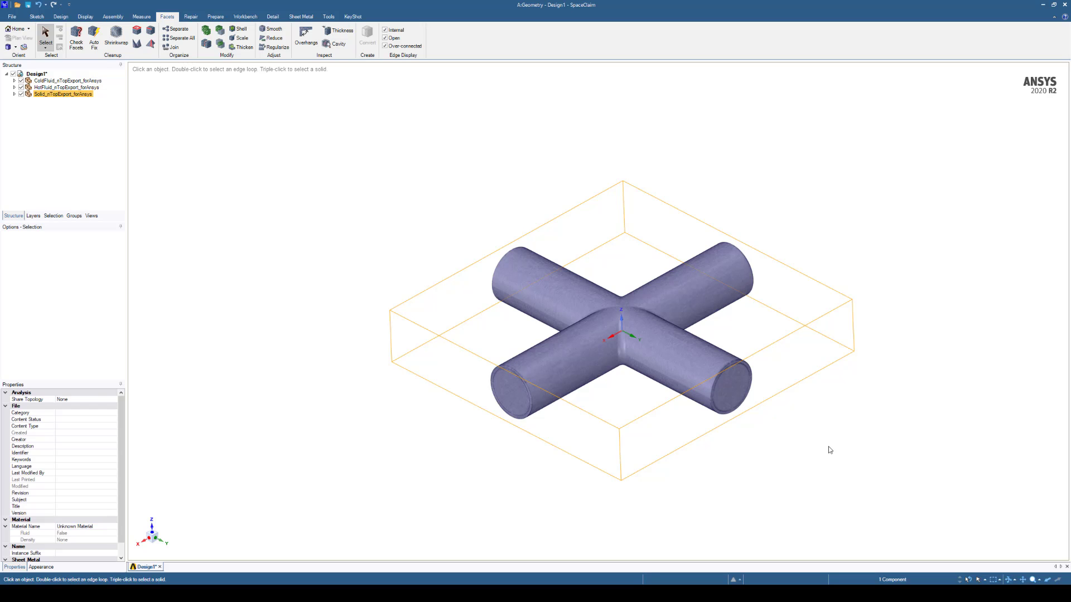
{"action": "scroll", "coordinate": [828, 449], "scroll_direction": "up", "scroll_amount": 3}
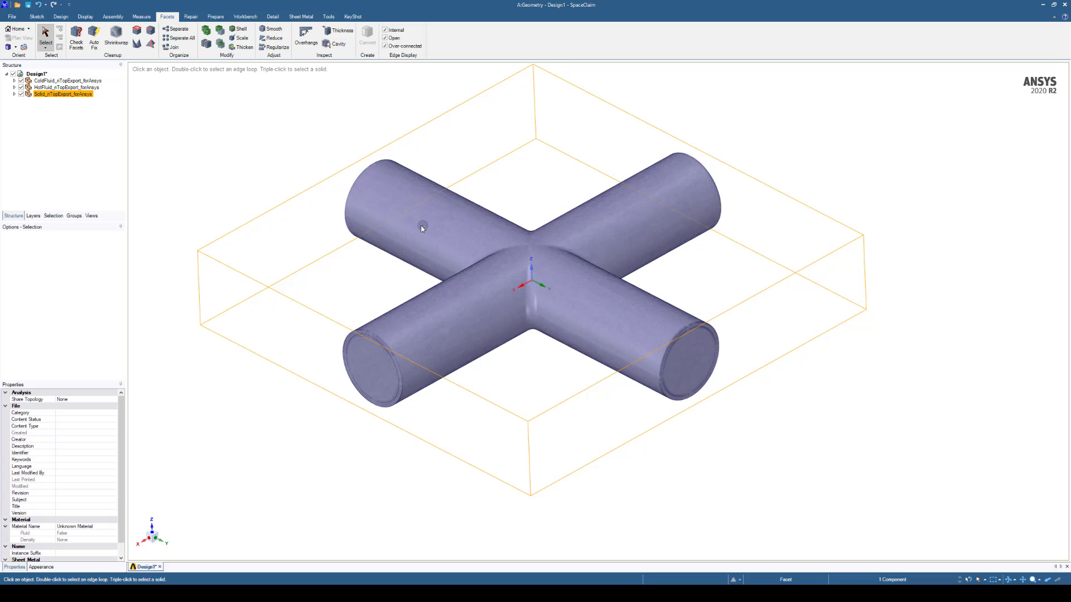
{"action": "left_click", "coordinate": [21, 88]}
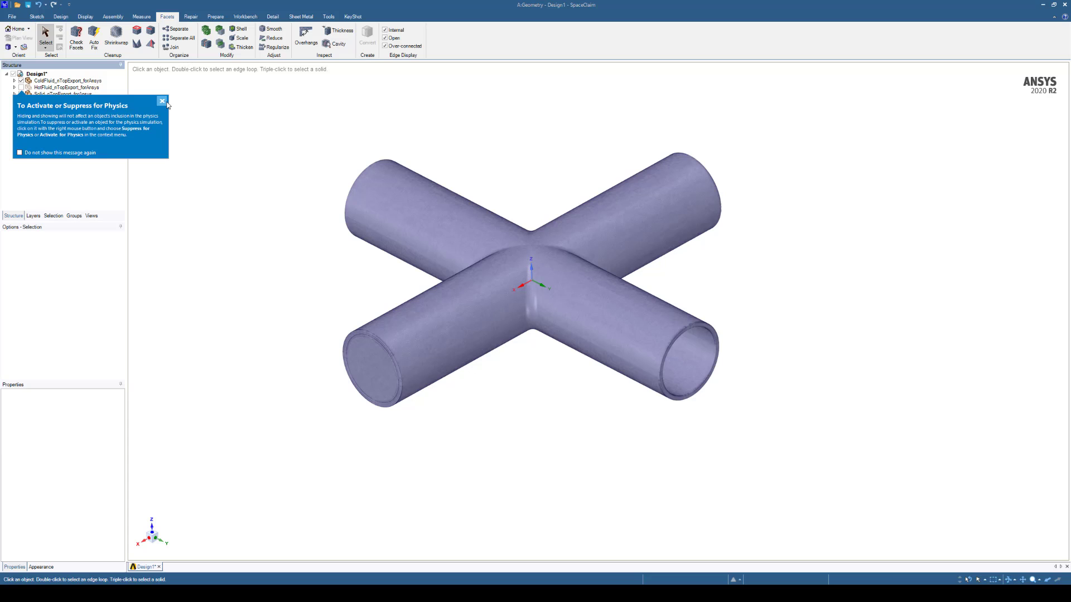
{"action": "left_click", "coordinate": [162, 100]}
{"action": "left_click", "coordinate": [51, 94]}
{"action": "left_click", "coordinate": [21, 95]}
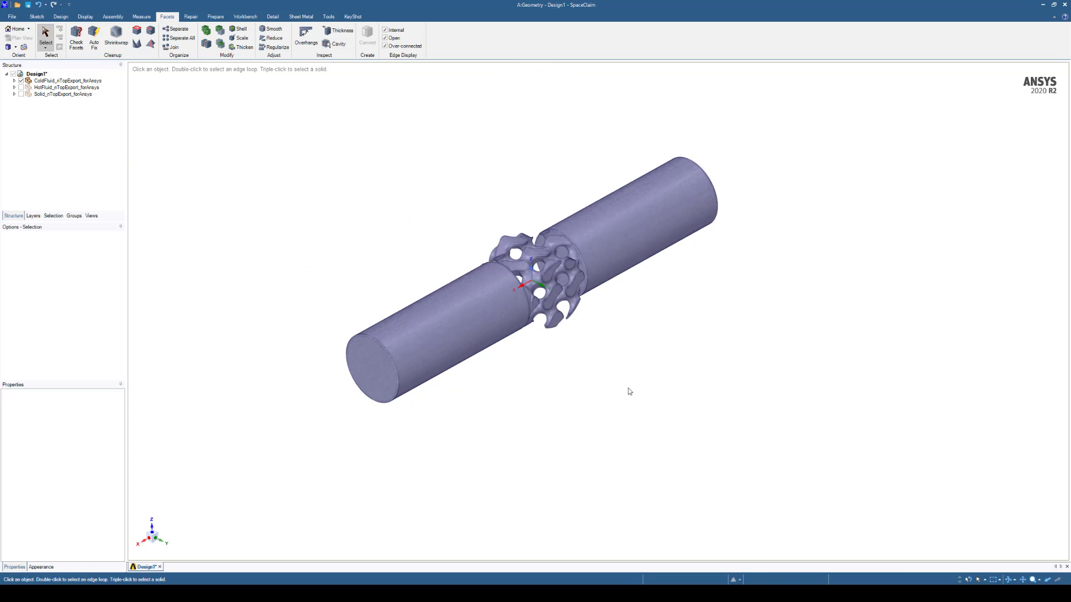
Save the cold fluid's near end face as a named selection called Cold_Inlet
{"action": "left_click", "coordinate": [374, 376]}
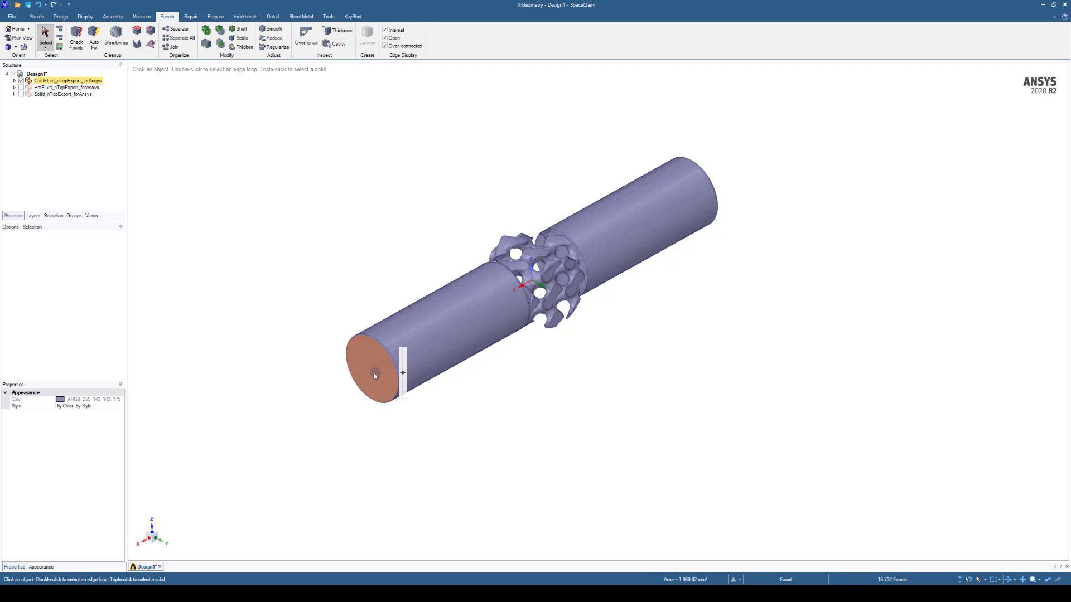
{"action": "key", "text": "ctrl+g"}
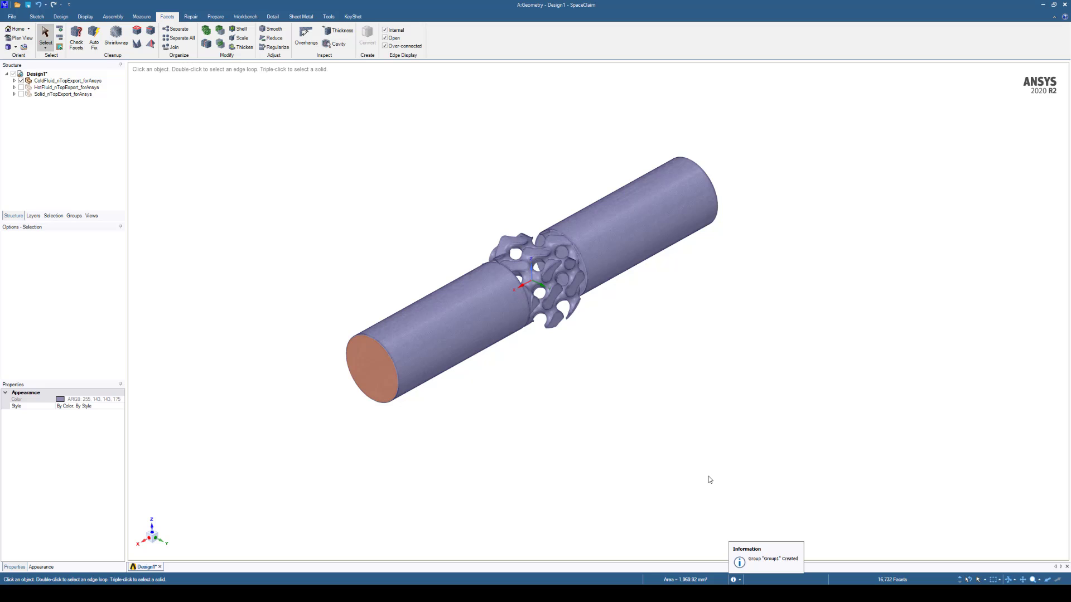
{"action": "left_click", "coordinate": [75, 216]}
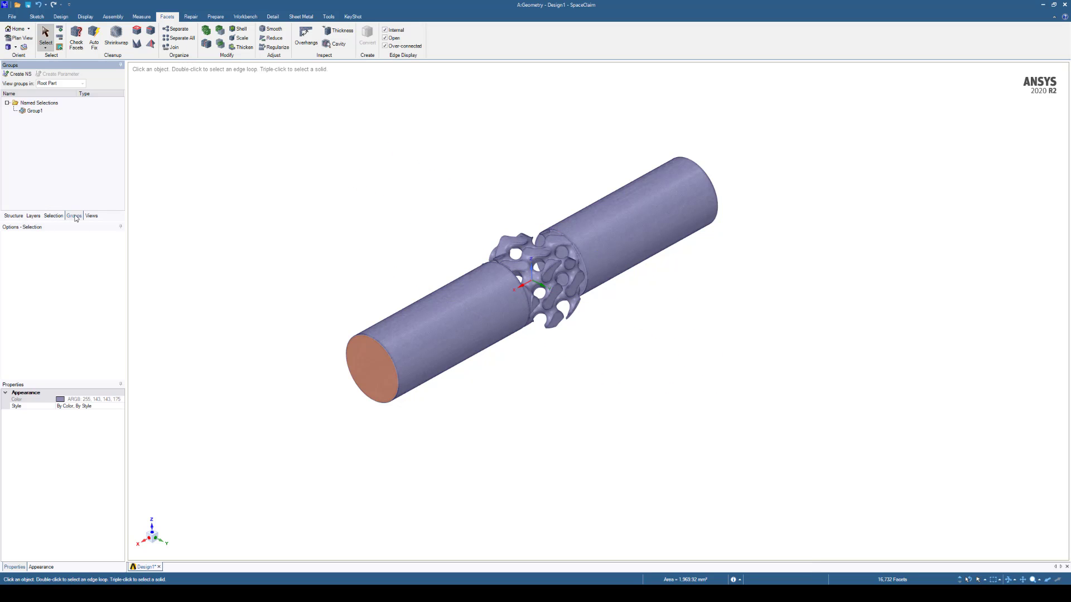
{"action": "left_click", "coordinate": [39, 114]}
{"action": "right_click", "coordinate": [39, 113]}
{"action": "left_click", "coordinate": [67, 162]}
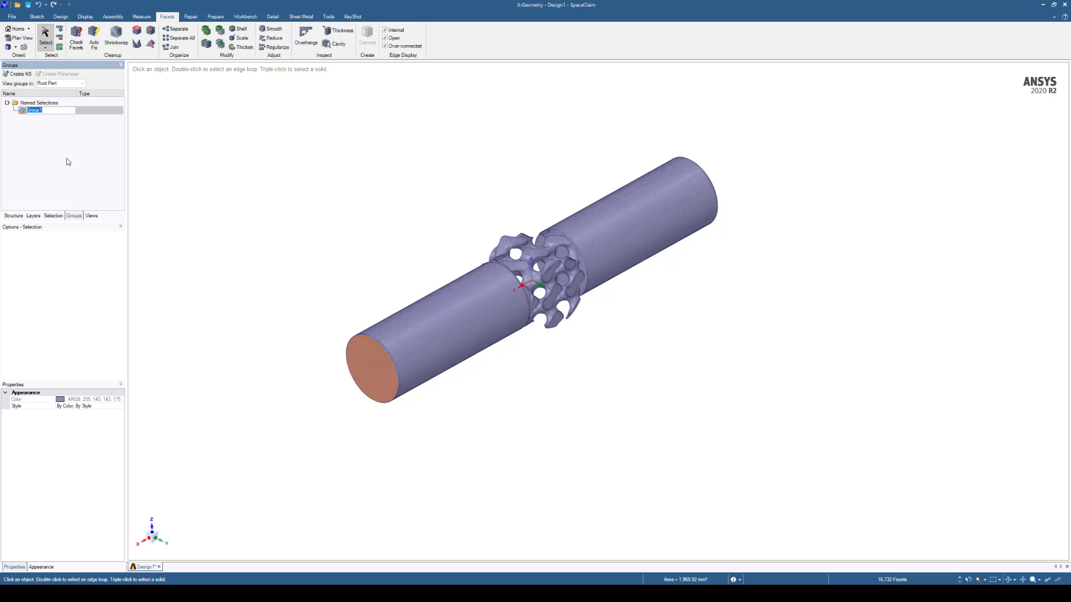
{"action": "type", "text": "Cold"}
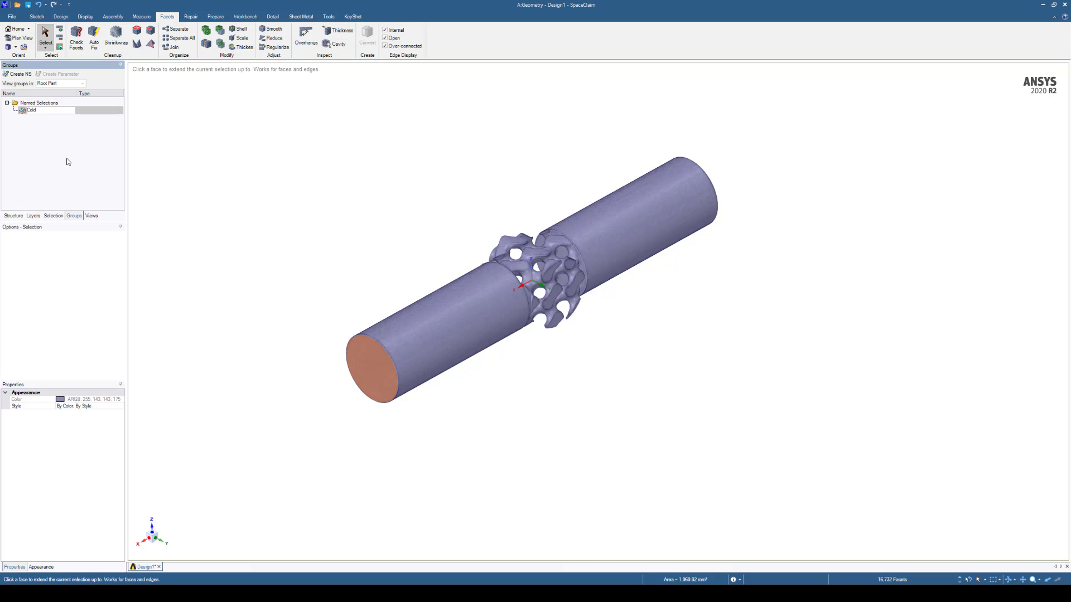
{"action": "type", "text": "_Inlet"}
{"action": "key", "text": "Return"}
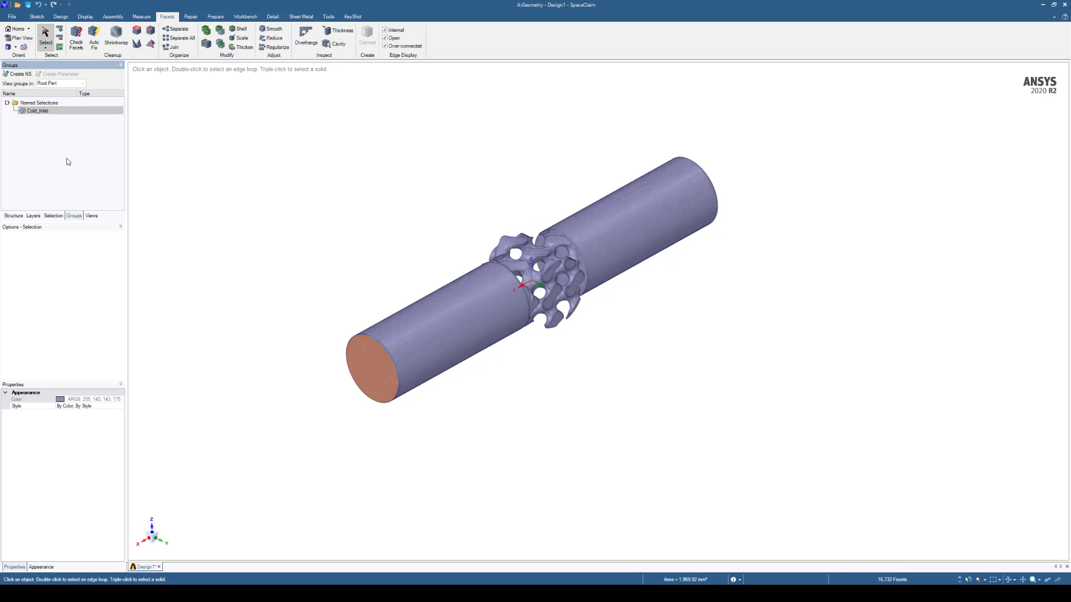
Save the far end face as a named selection called Cold_Outlet
{"action": "middle_click_drag", "start_coordinate": [797, 241], "coordinate": [696, 220]}
{"action": "left_click", "coordinate": [696, 221]}
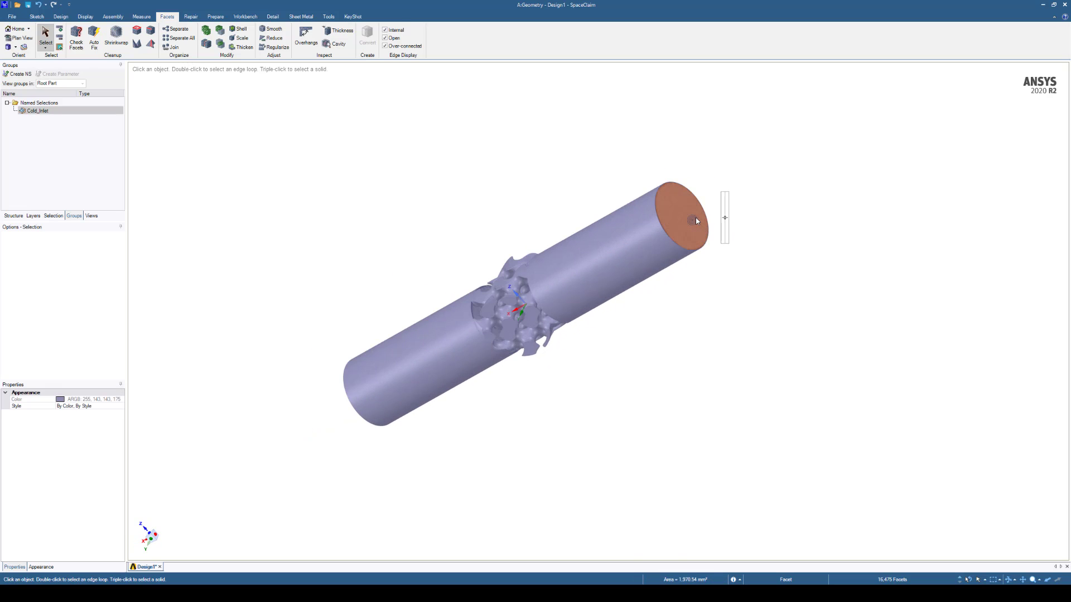
{"action": "key", "text": "ctrl+g"}
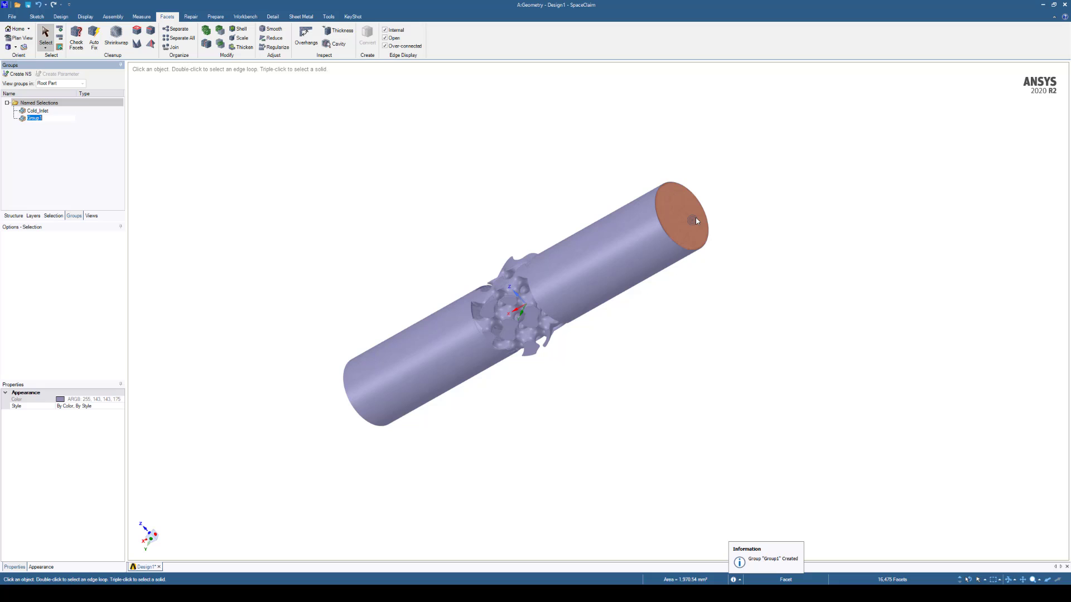
{"action": "type", "text": "Cold"}
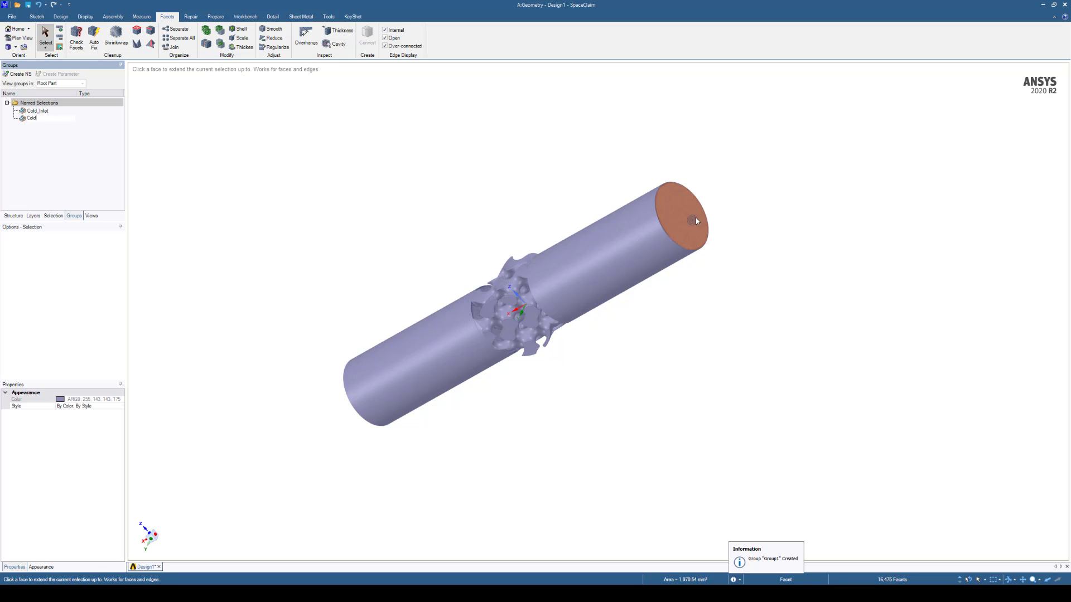
{"action": "type", "text": "_Outlet"}
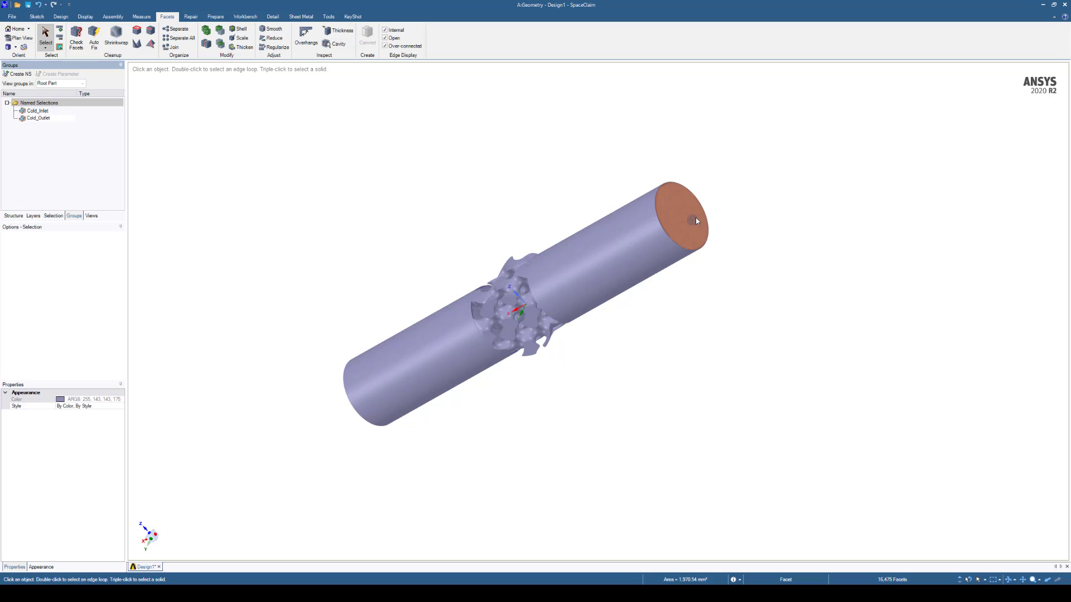
{"action": "key", "text": "Return"}
Select the cold fluid's lattice core faces and save them as Cold_Solid_Interface
{"action": "middle_click_drag", "start_coordinate": [590, 271], "coordinate": [589, 285]}
{"action": "scroll", "coordinate": [590, 285], "scroll_direction": "up", "scroll_amount": 10}
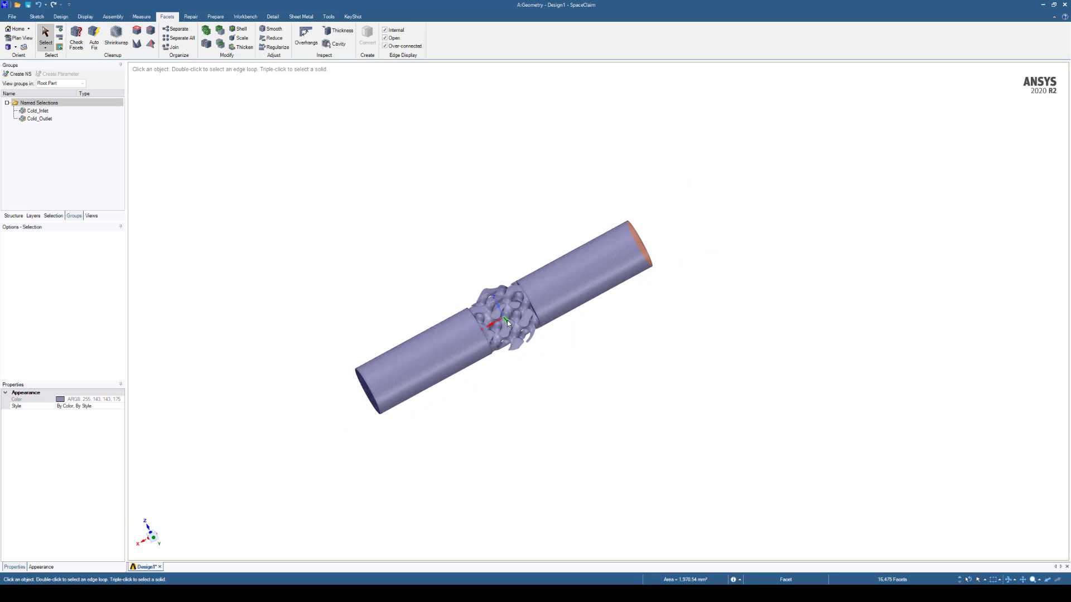
{"action": "scroll", "coordinate": [740, 358], "scroll_direction": "down", "scroll_amount": 4}
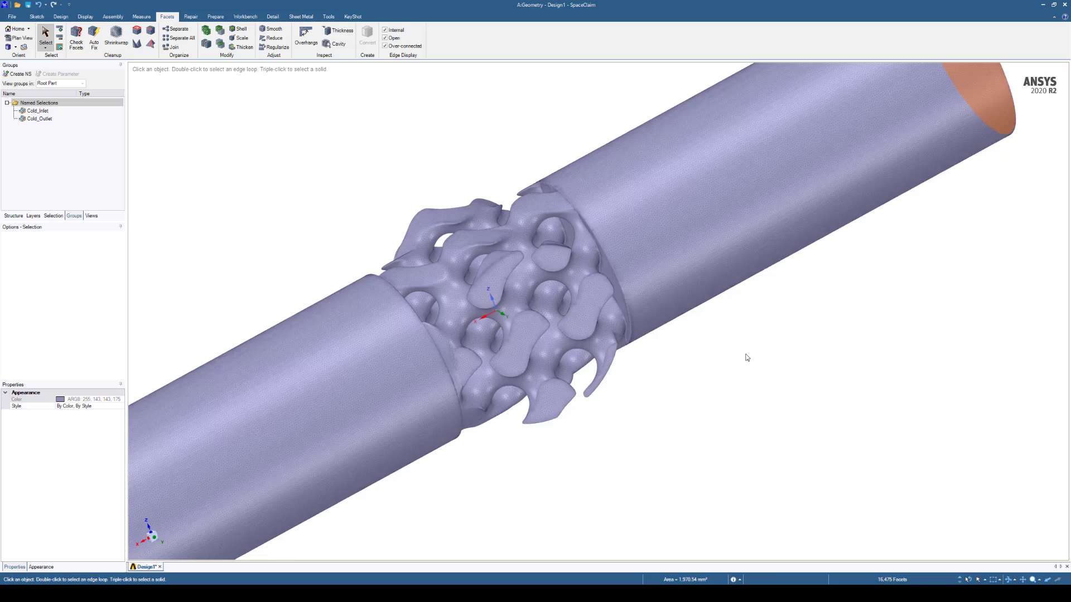
{"action": "scroll", "coordinate": [591, 306], "scroll_direction": "up", "scroll_amount": 1}
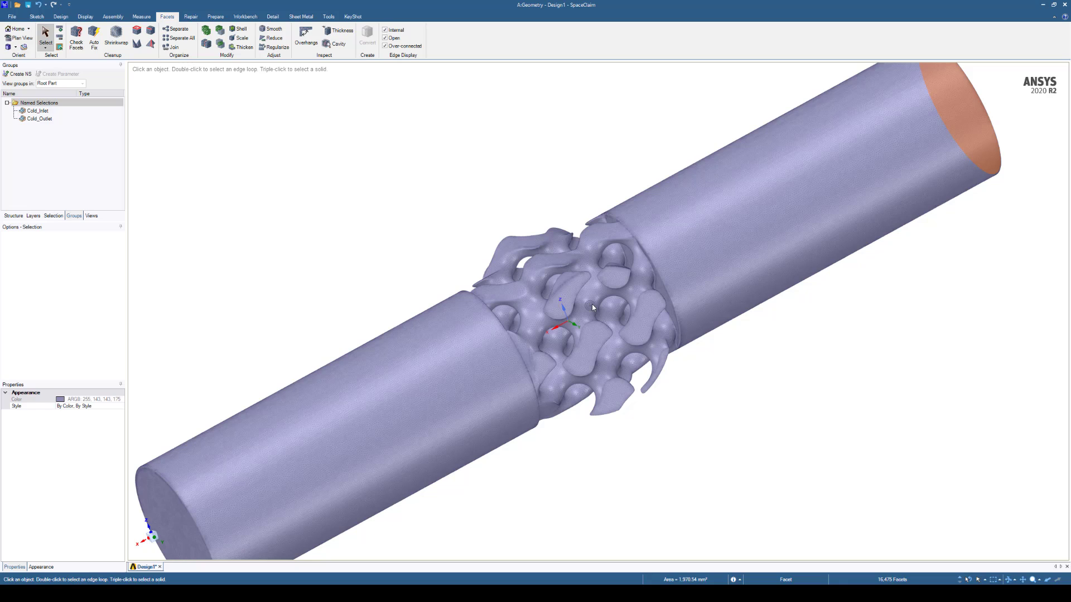
{"action": "left_click", "coordinate": [591, 305]}
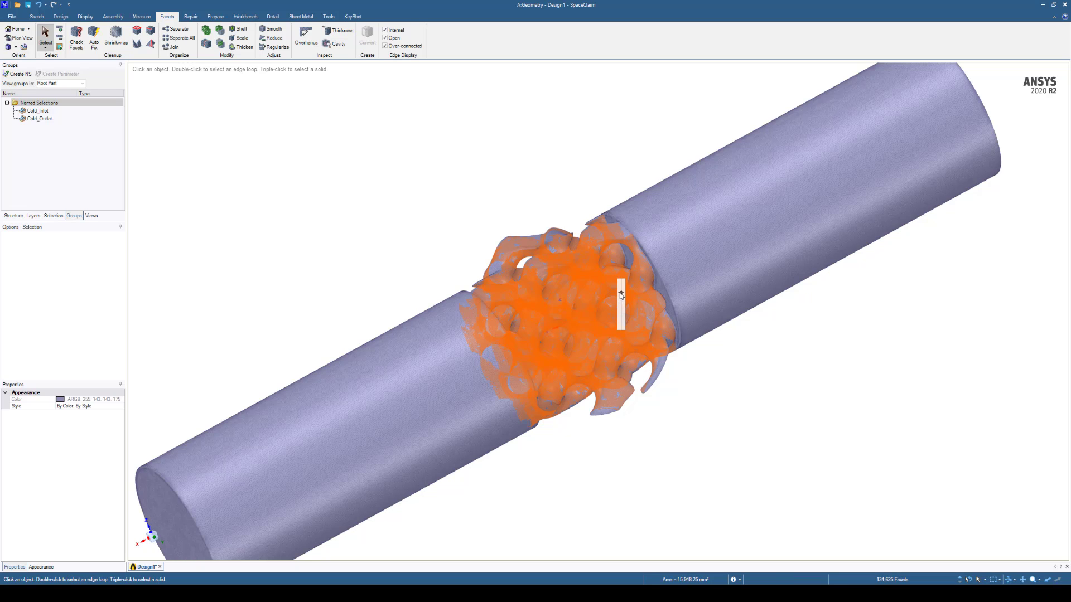
{"action": "left_click_drag", "start_coordinate": [621, 290], "coordinate": [622, 290]}
{"action": "key", "text": "ctrl+g"}
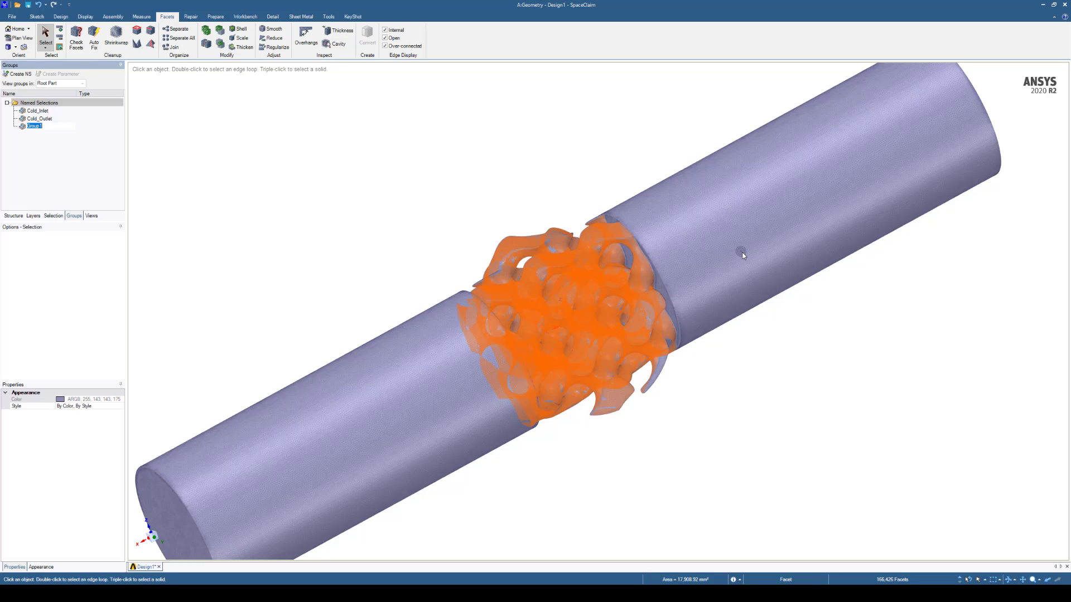
{"action": "type", "text": "Cold_"}
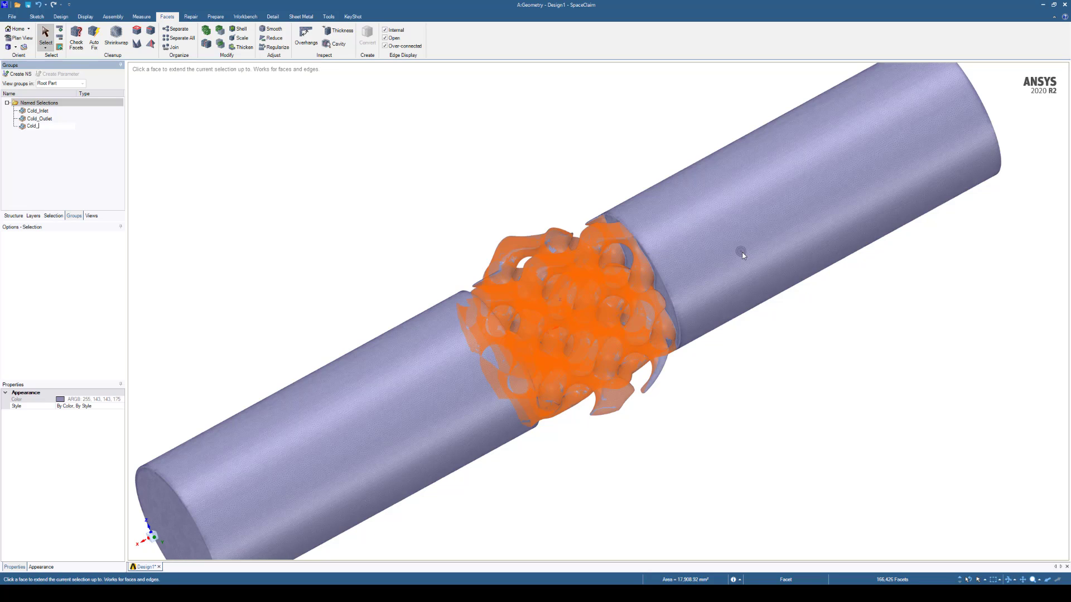
{"action": "type", "text": "Solid_In"}
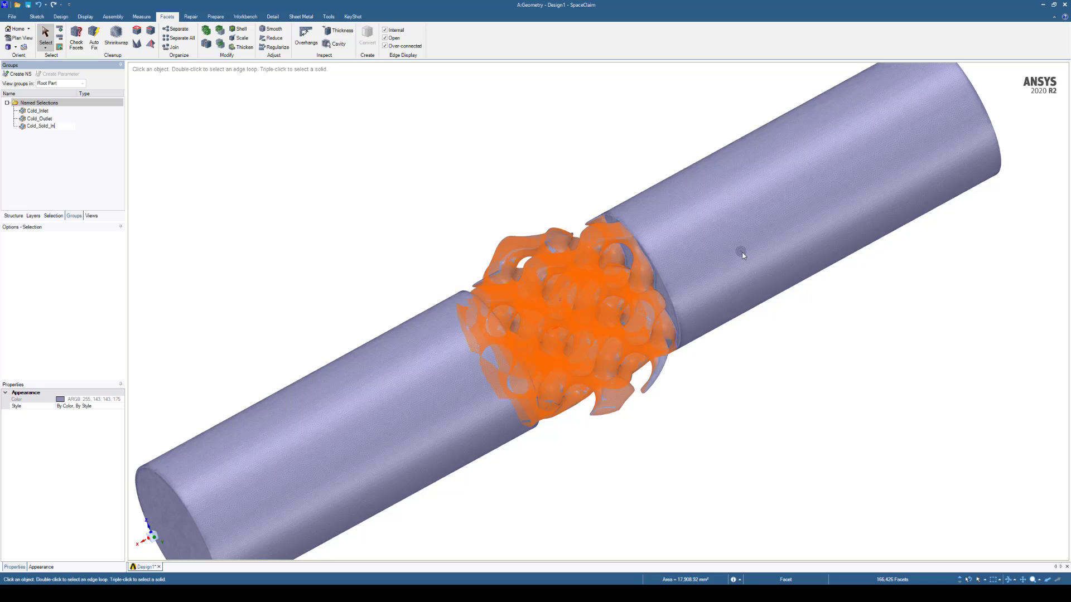
{"action": "type", "text": "terface"}
{"action": "left_click", "coordinate": [570, 188]}
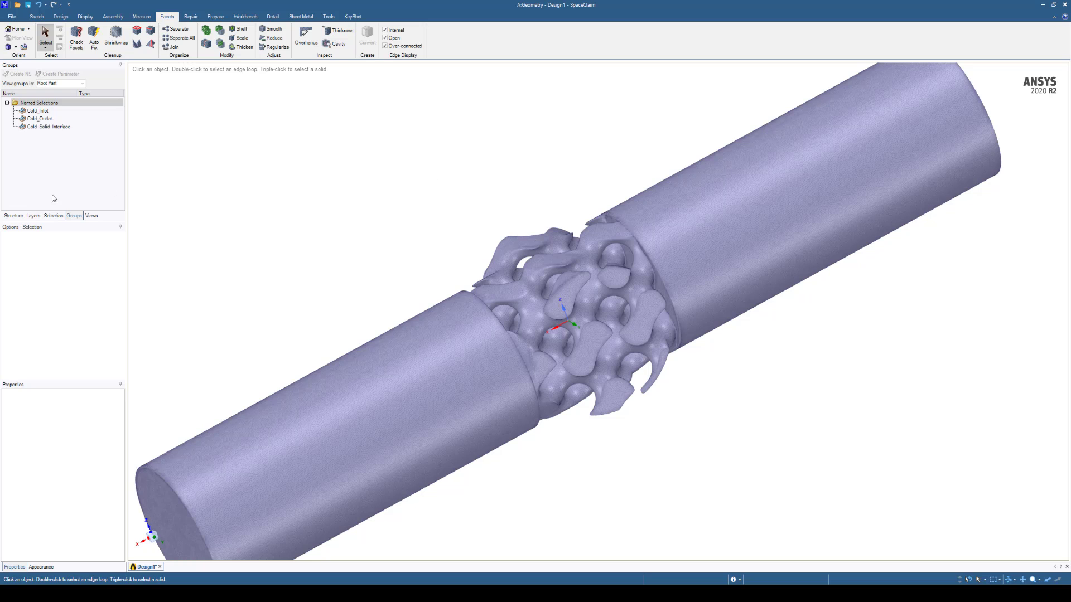
Show only the hot fluid body and name its first end face Hot_Inlet
{"action": "left_click", "coordinate": [14, 216]}
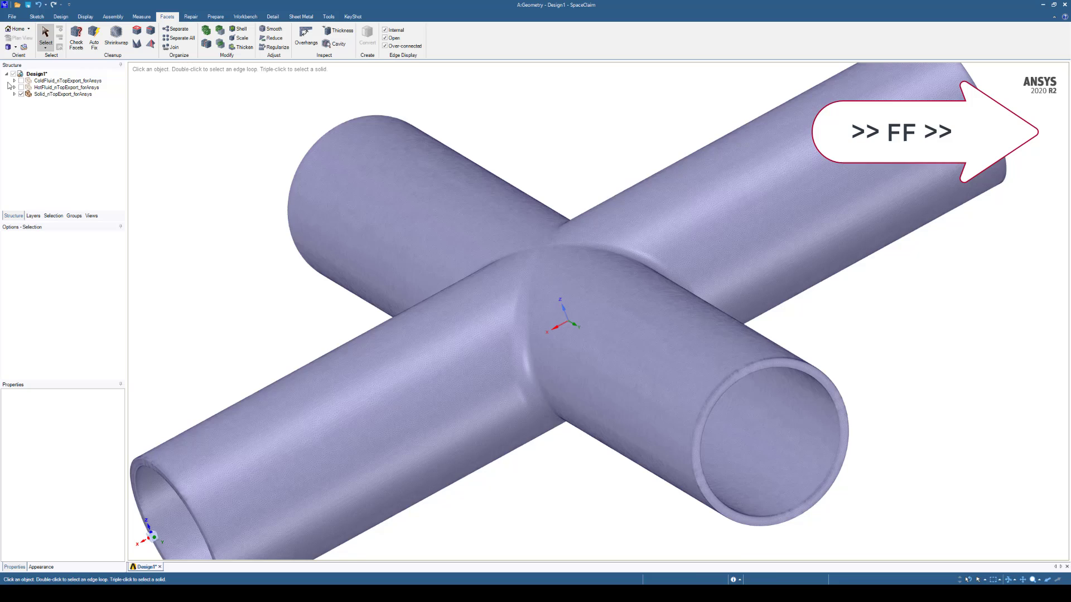
{"action": "left_click", "coordinate": [750, 427]}
{"action": "left_click", "coordinate": [74, 216]}
{"action": "left_click", "coordinate": [17, 74]}
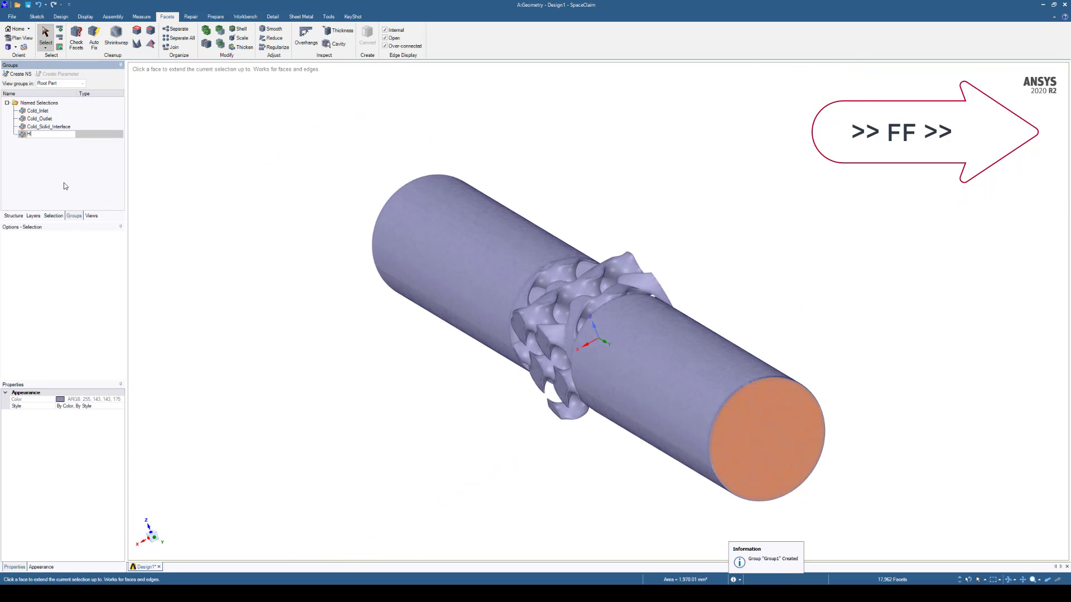
{"action": "type", "text": "Hot_Inlet"}
{"action": "key", "text": "Return"}
Name the hot pipe's opposite end face Hot_Outlet
{"action": "middle_click_drag", "start_coordinate": [454, 163], "coordinate": [502, 223]}
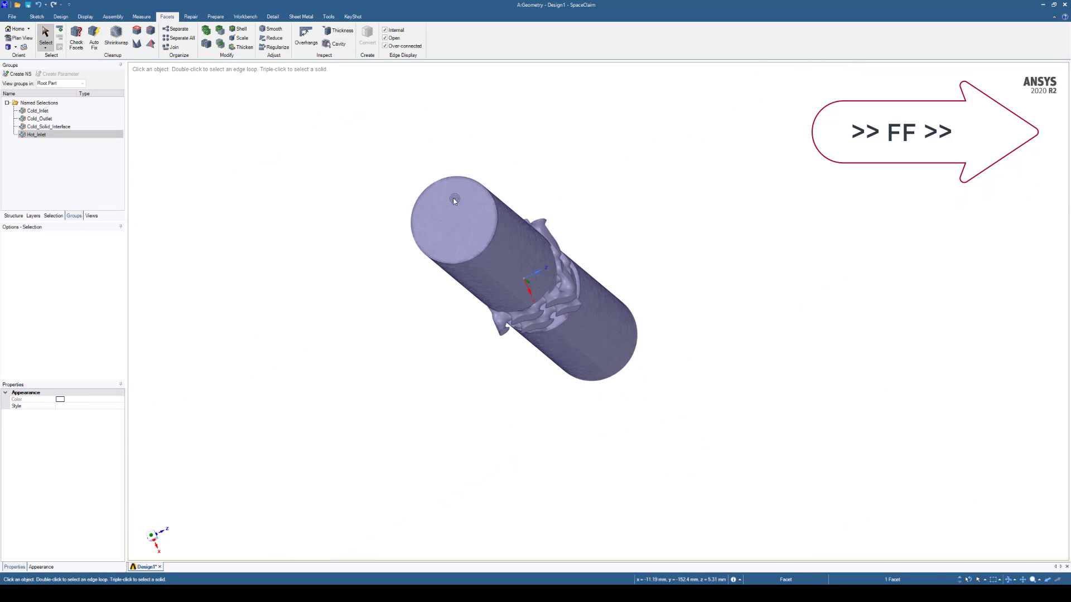
{"action": "left_click", "coordinate": [455, 220]}
{"action": "left_click", "coordinate": [17, 74]}
{"action": "type", "text": "Hot_Outlet"}
{"action": "key", "text": "Return"}
Create a Hot_Solid_Interface named selection from the hot fluid's lattice faces
{"action": "scroll", "coordinate": [575, 258], "scroll_direction": "up", "scroll_amount": 10}
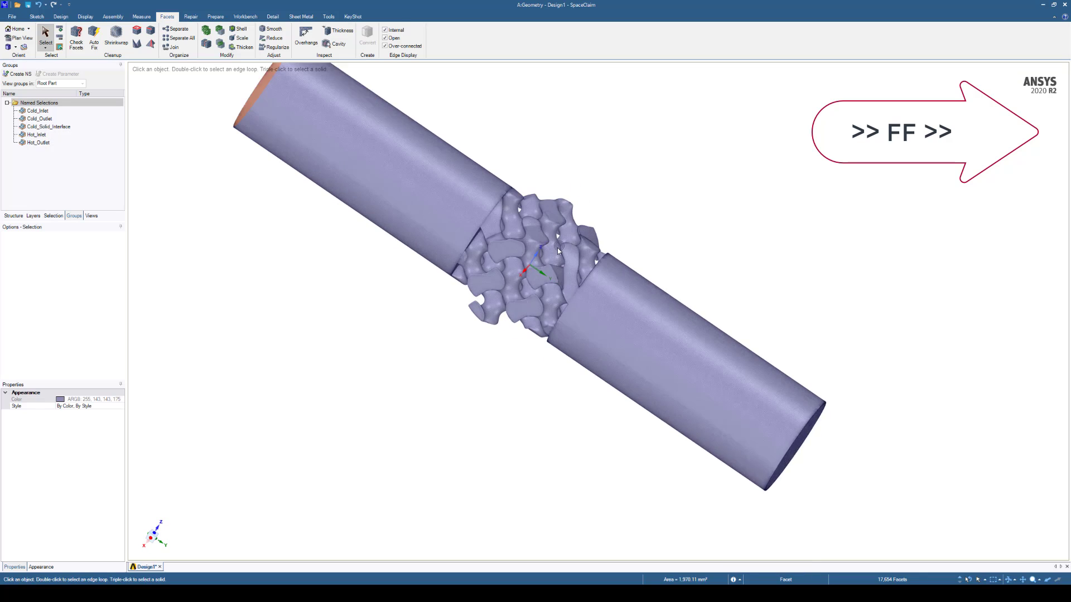
{"action": "left_click", "coordinate": [575, 258]}
{"action": "left_click", "coordinate": [16, 73]}
{"action": "type", "text": "Hot_Solid_"}
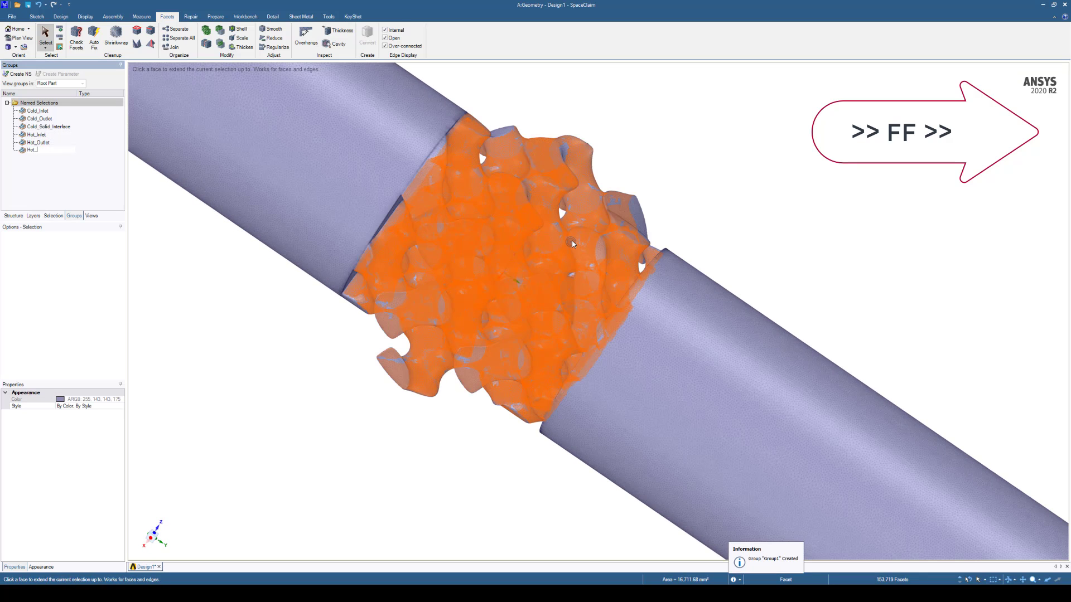
{"action": "type", "text": "Interface"}
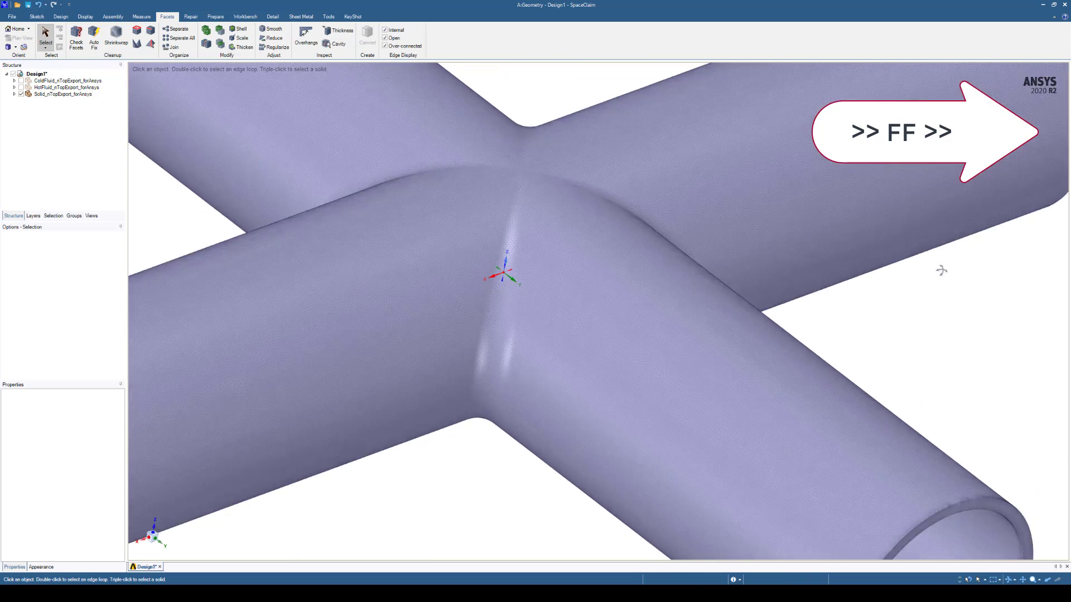
{"action": "scroll", "coordinate": [941, 271], "scroll_direction": "down", "scroll_amount": 10}
{"action": "middle_click_drag", "start_coordinate": [942, 270], "coordinate": [908, 306]}
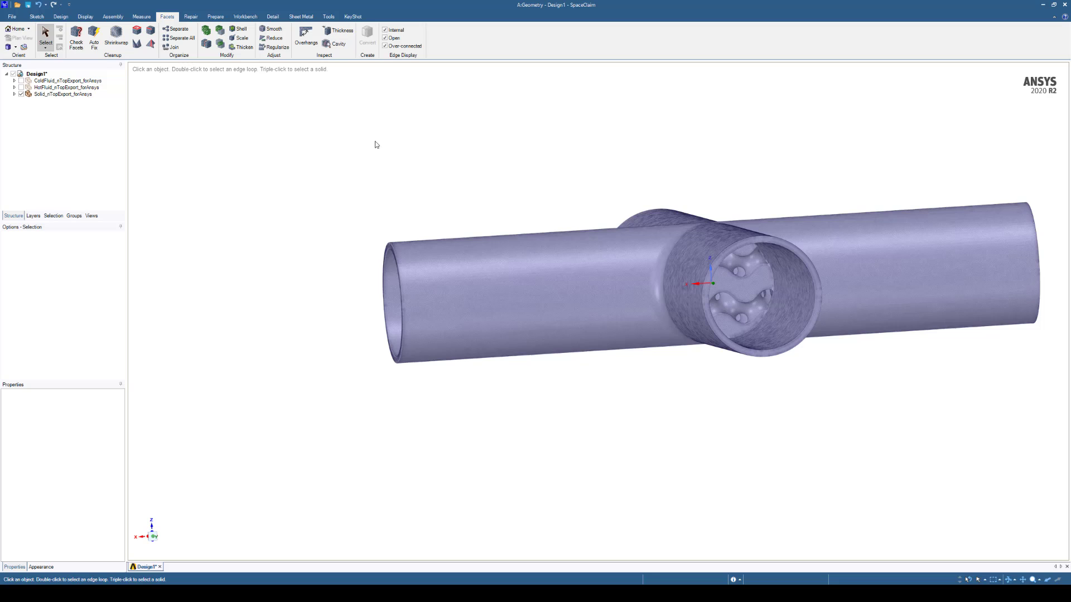
Select the solid part and pick its hot-side lattice surface
{"action": "left_click", "coordinate": [62, 96]}
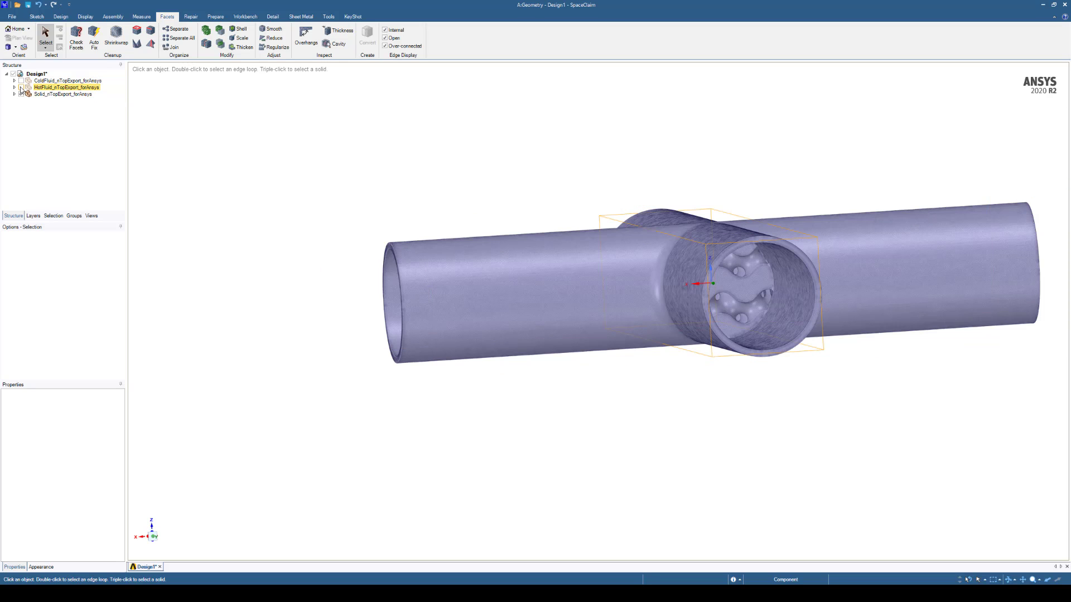
{"action": "left_click", "coordinate": [21, 88]}
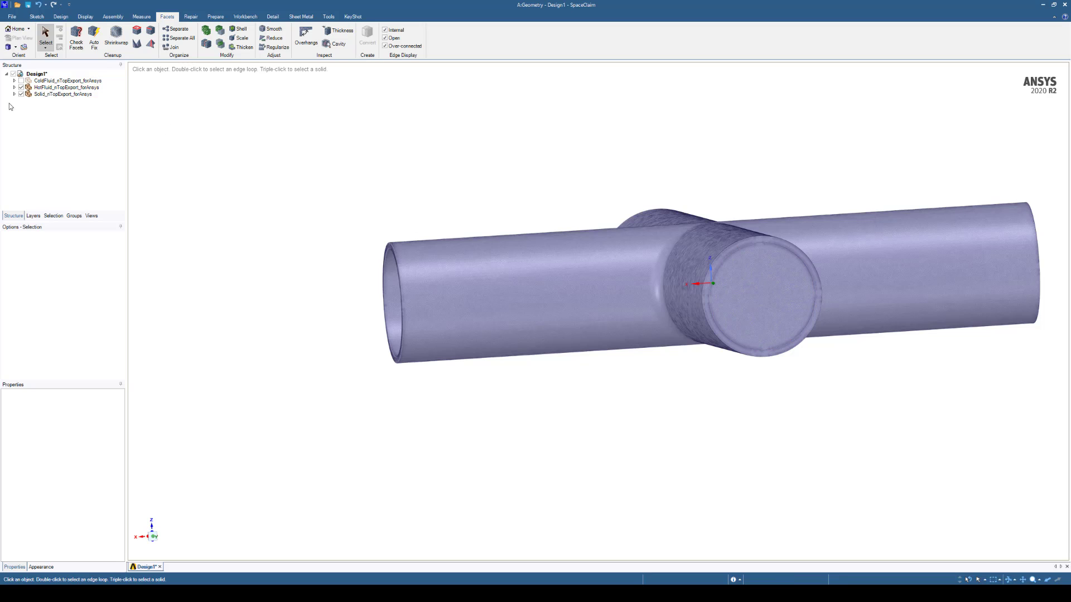
{"action": "left_click", "coordinate": [21, 87]}
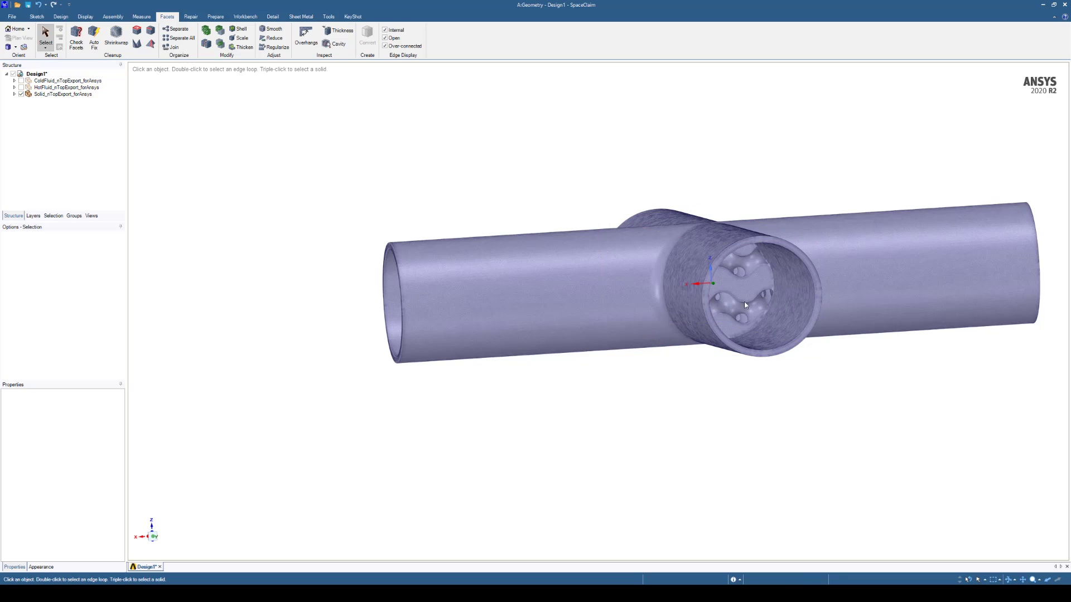
{"action": "scroll", "coordinate": [688, 292], "scroll_direction": "up", "scroll_amount": 5}
{"action": "scroll", "coordinate": [687, 292], "scroll_direction": "down", "scroll_amount": 5}
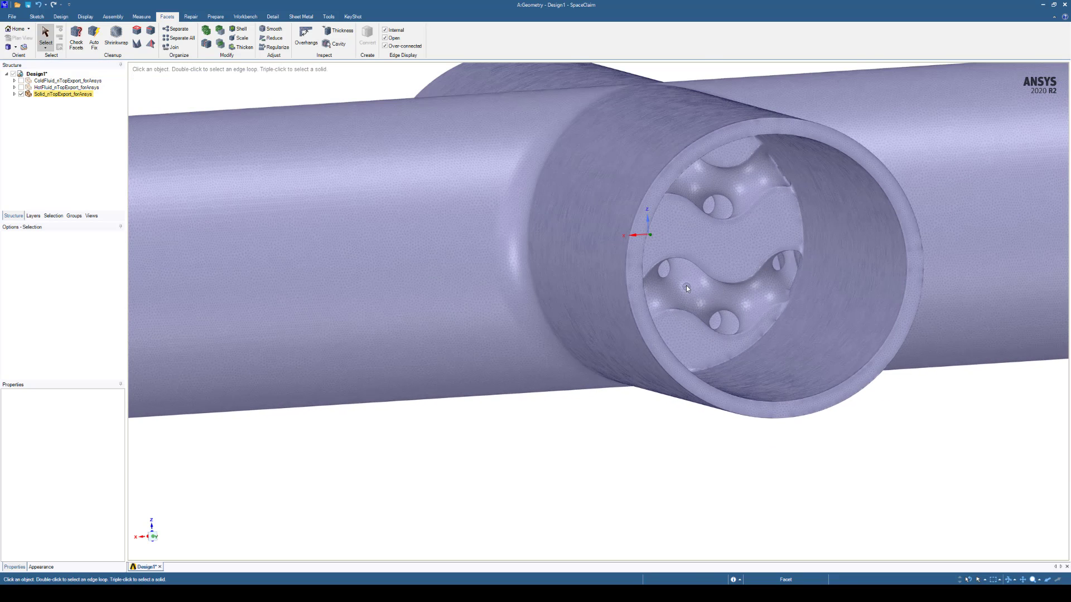
{"action": "left_click", "coordinate": [716, 286]}
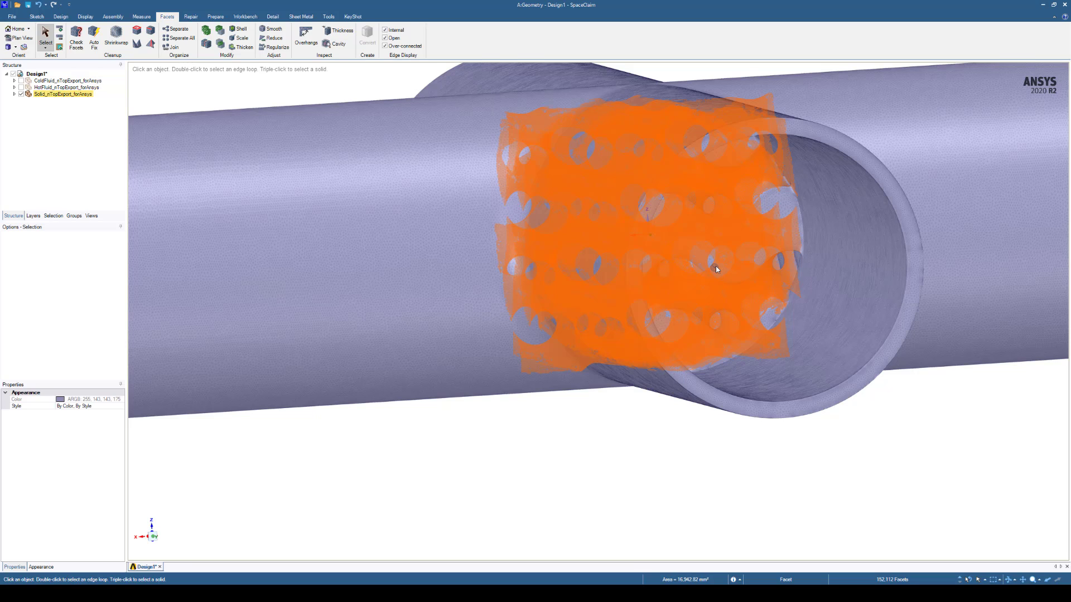
Group the selected lattice faces with Ctrl+G and rename the group Solid_Hot_Interface
{"action": "key", "text": "ctrl+g"}
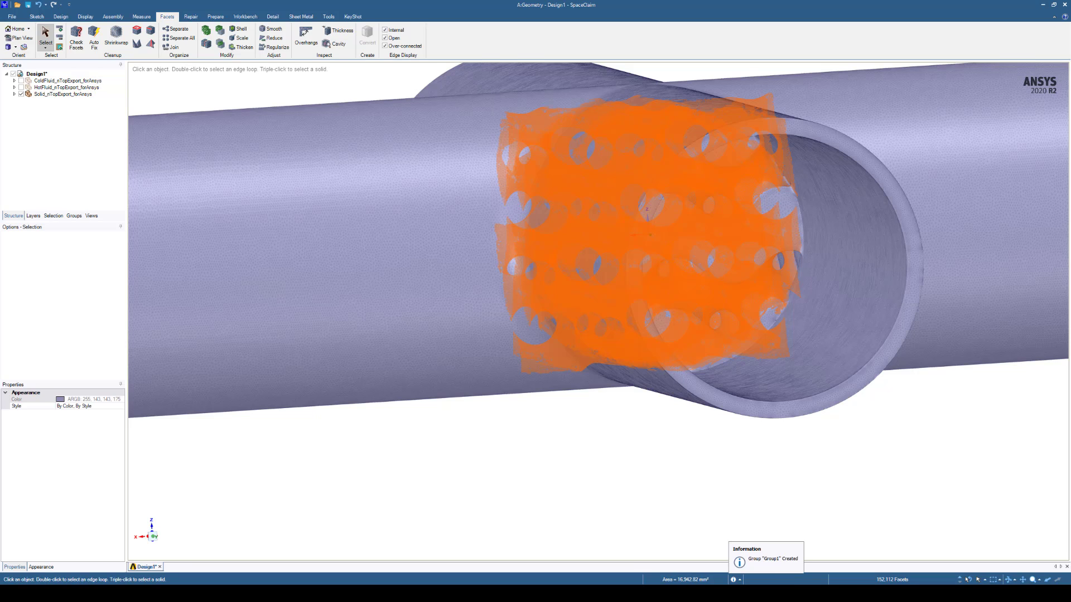
{"action": "left_click", "coordinate": [73, 216]}
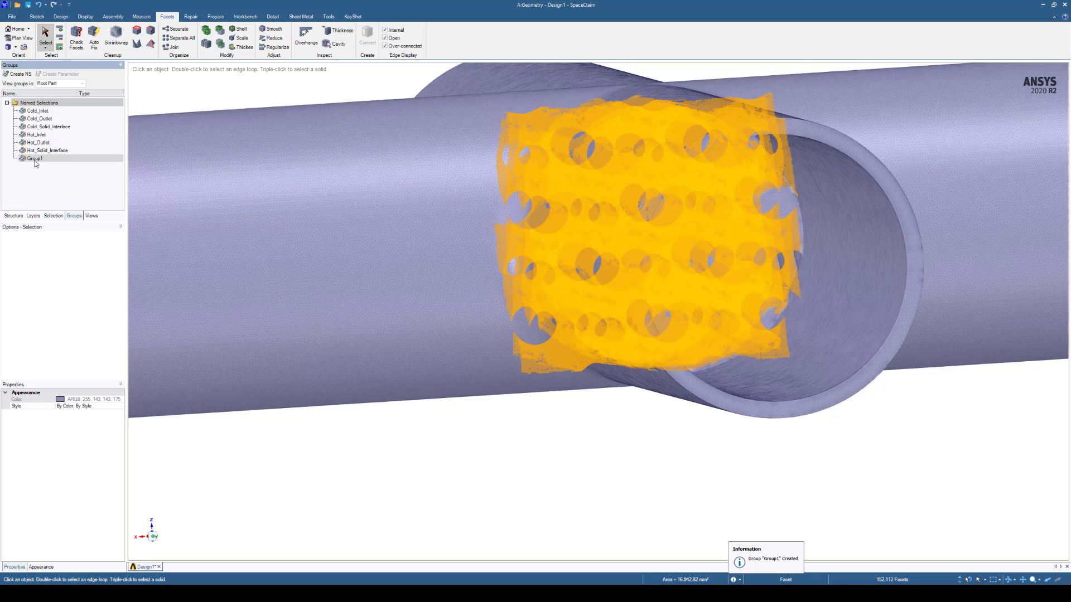
{"action": "right_click", "coordinate": [36, 159]}
{"action": "left_click", "coordinate": [63, 206]}
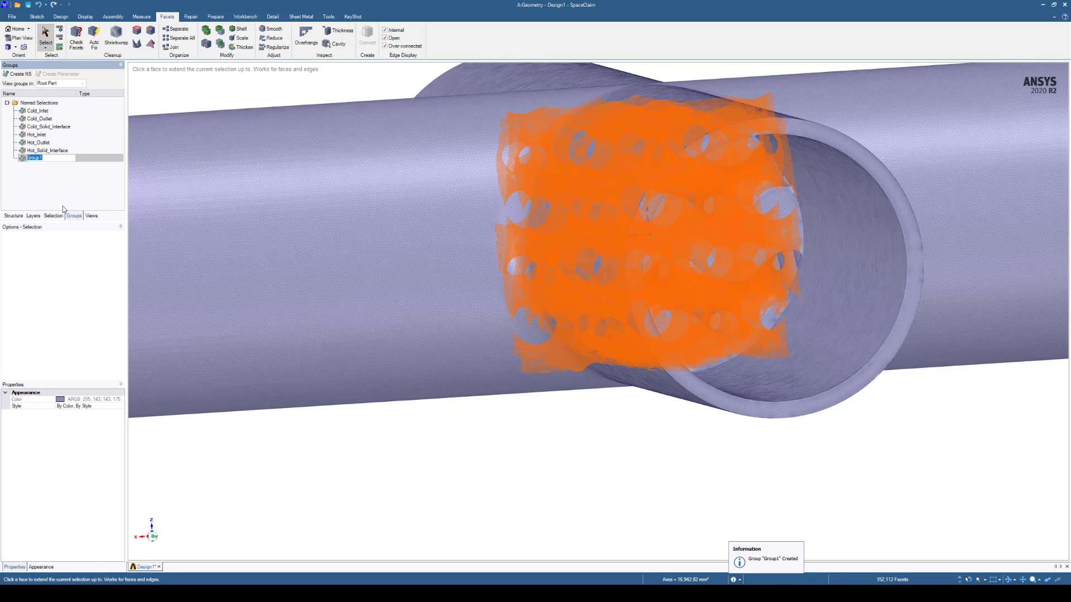
{"action": "type", "text": "Solid_"}
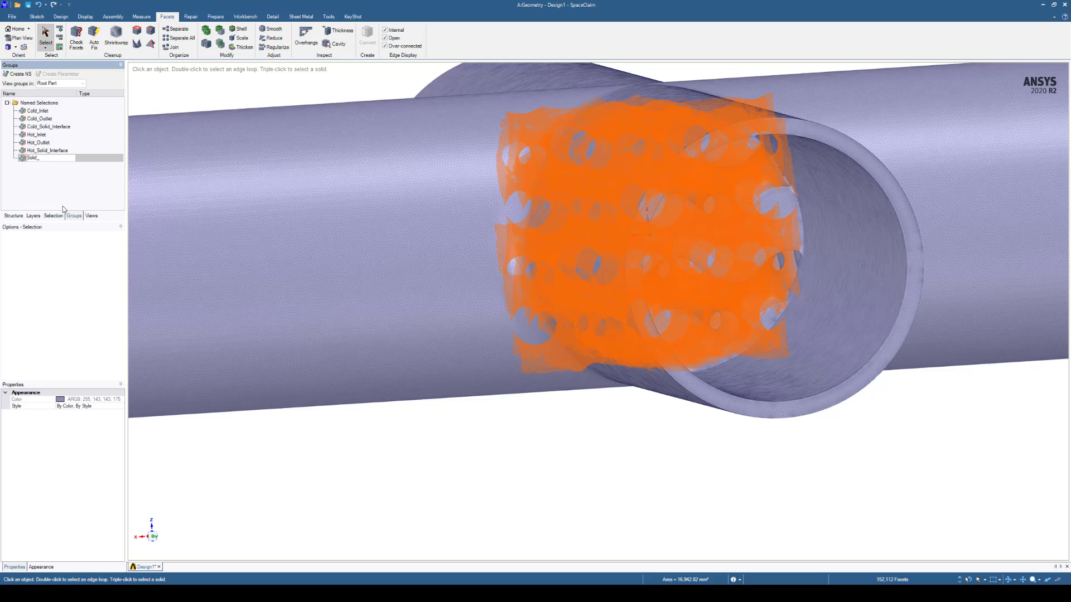
{"action": "type", "text": "Hot_"}
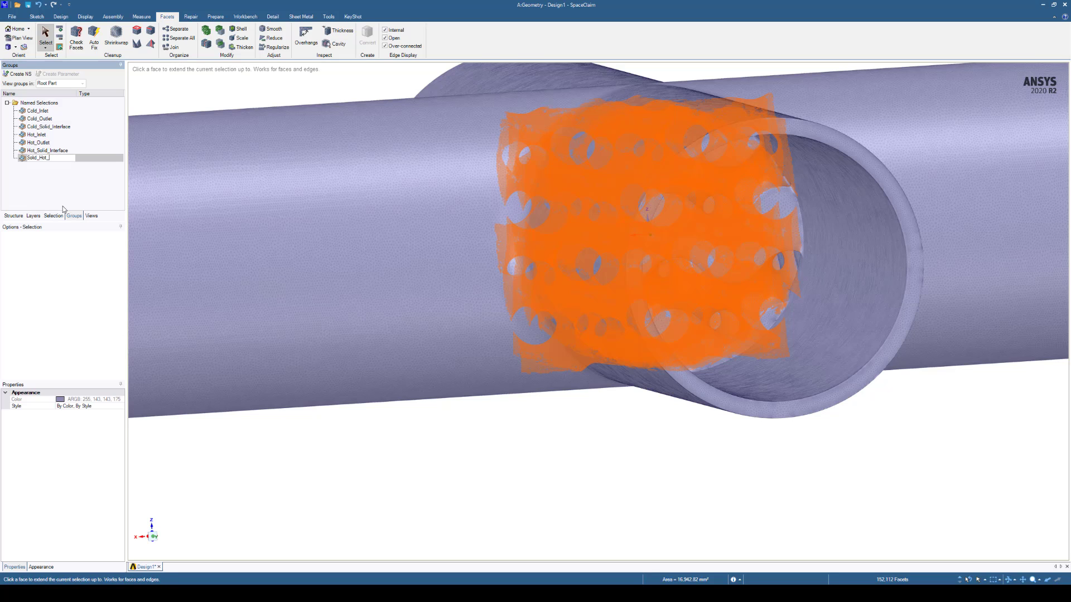
{"action": "type", "text": "Interface"}
{"action": "key", "text": "Return"}
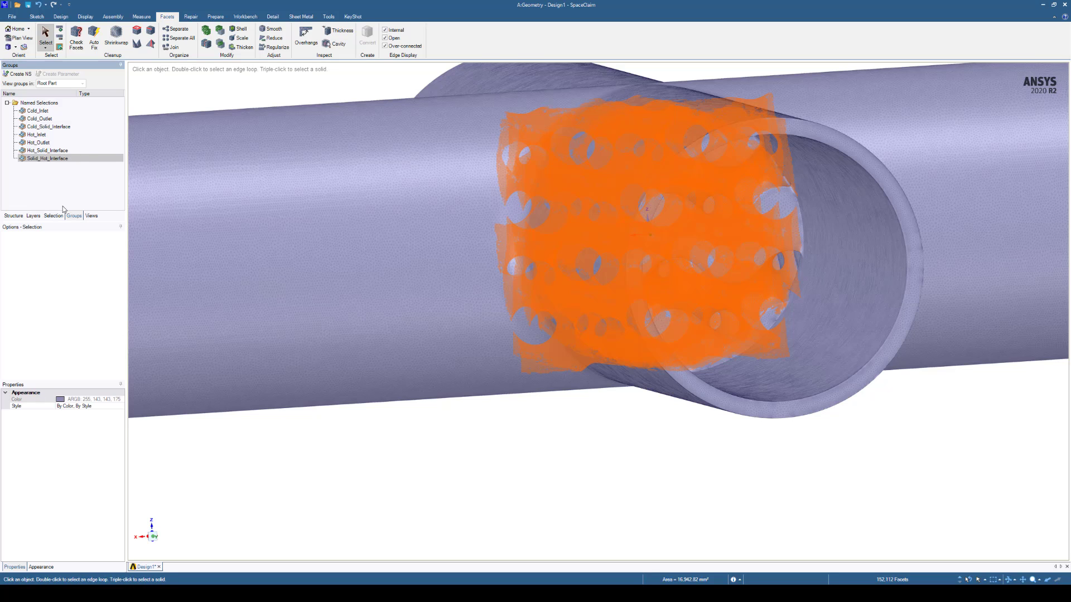
Turn the view along the pipe and pick the first cold-side interface facets
{"action": "middle_click_drag", "start_coordinate": [499, 436], "coordinate": [576, 139]}
{"action": "left_click", "coordinate": [576, 139]}
{"action": "left_click", "coordinate": [626, 287]}
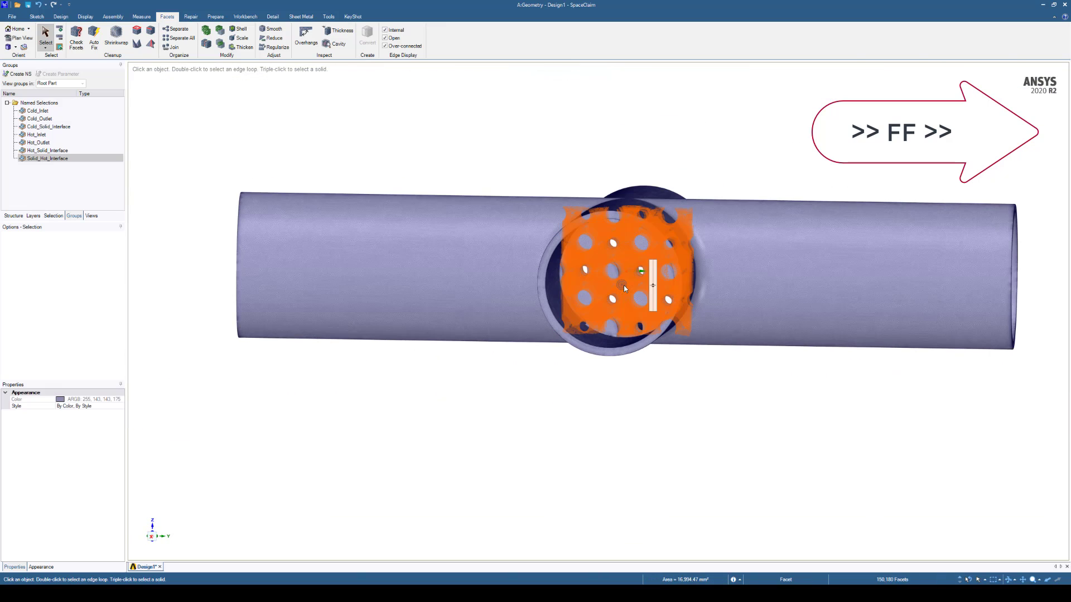
Add the narrow facet strip and save the cold-side facets as Solid_Cold_Interface
{"action": "left_click", "coordinate": [654, 276], "text": "ctrl"}
{"action": "left_click", "coordinate": [20, 74]}
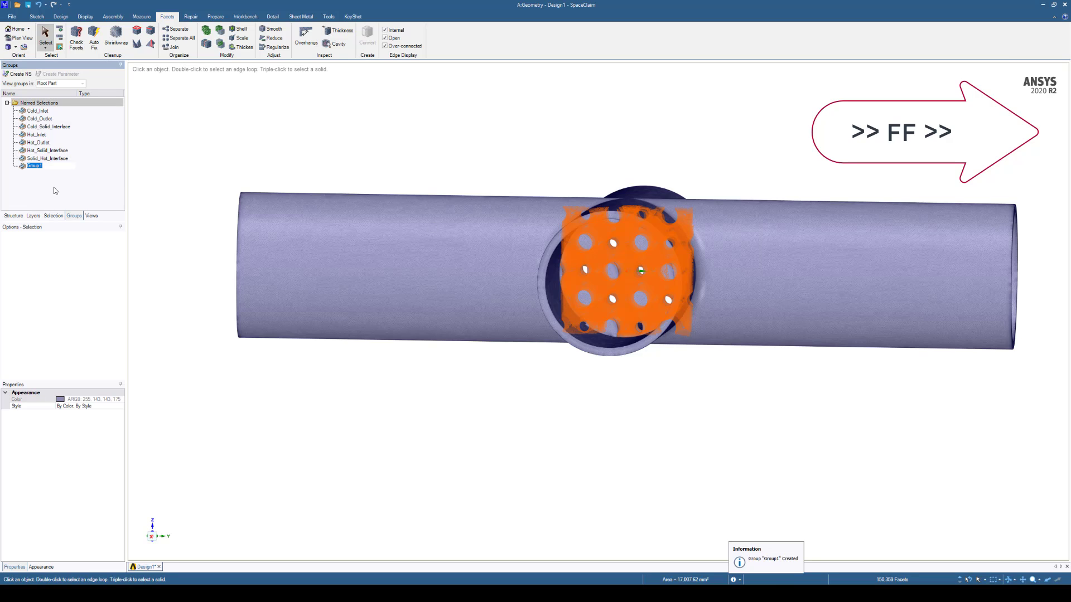
{"action": "type", "text": "Solid_Cold_Interface"}
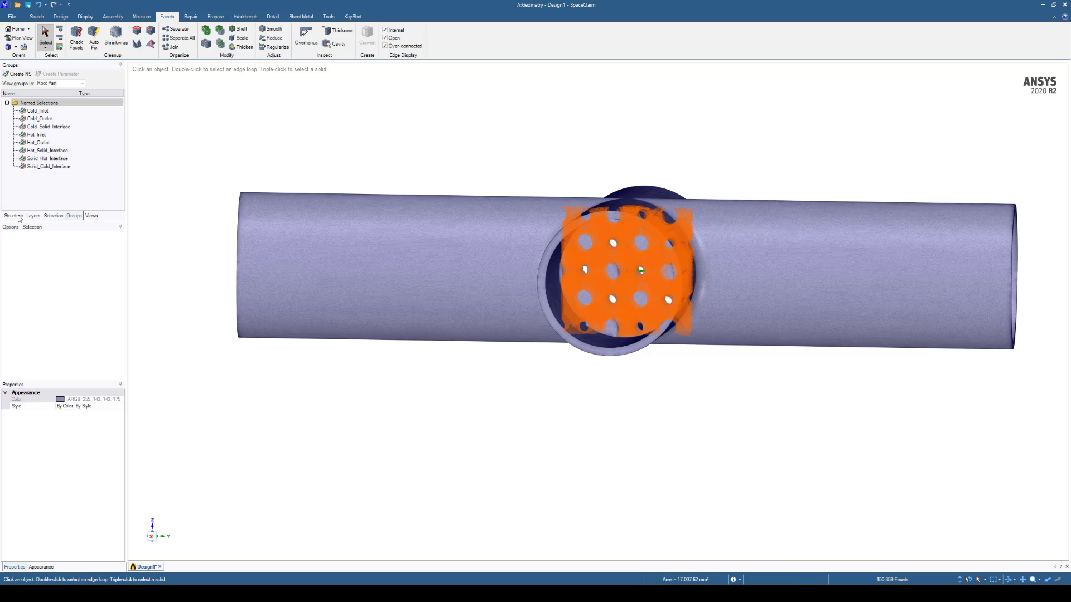
{"action": "left_click", "coordinate": [13, 216]}
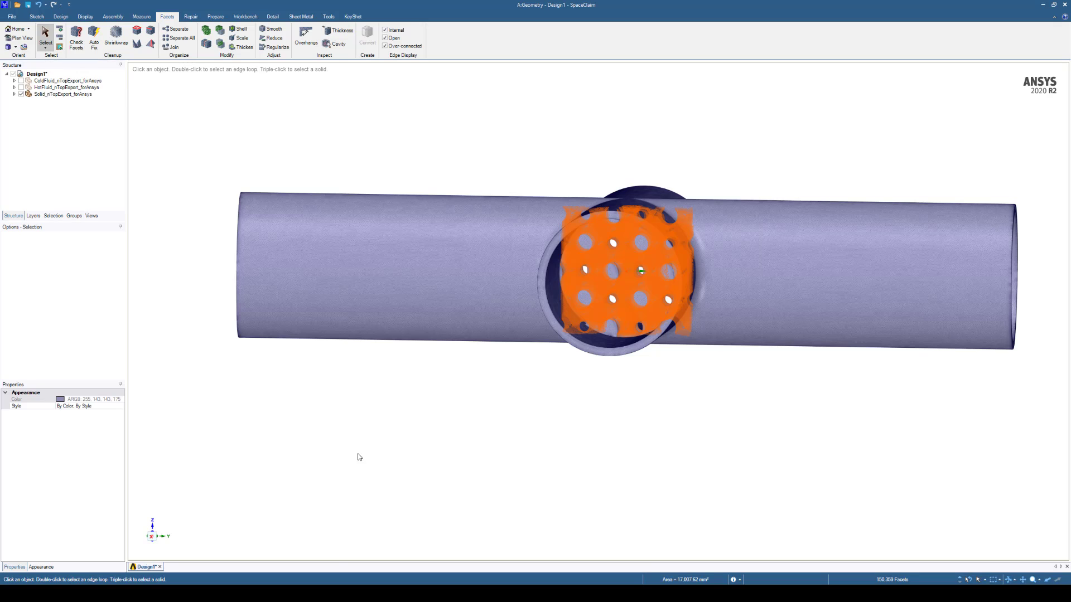
Back in Workbench, save the project to nTop_HEX_Training under the name HowToVideo
{"action": "left_click", "coordinate": [315, 549]}
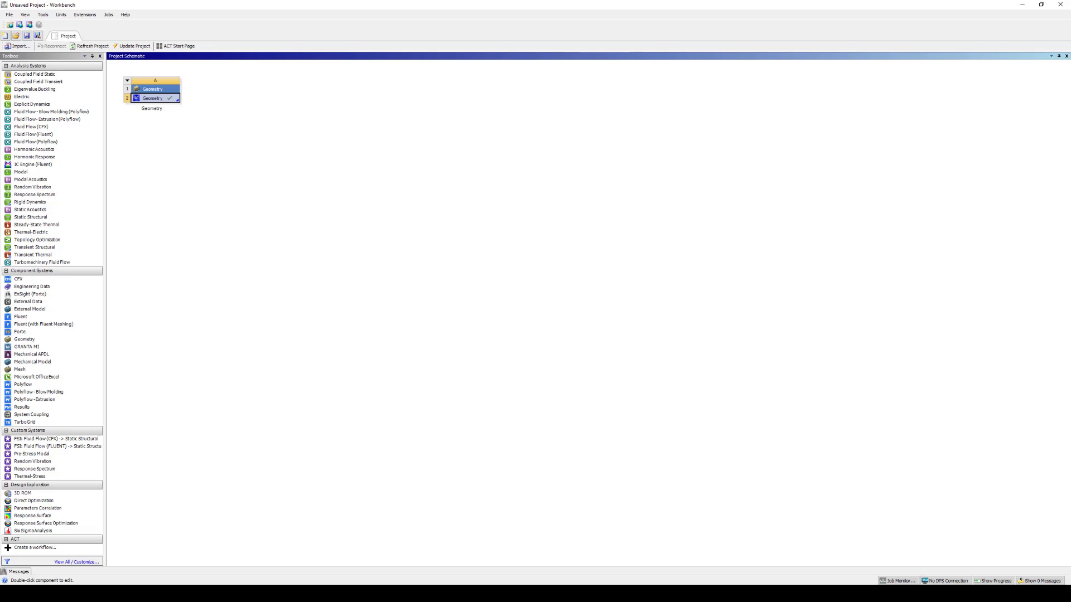
{"action": "left_click", "coordinate": [28, 35]}
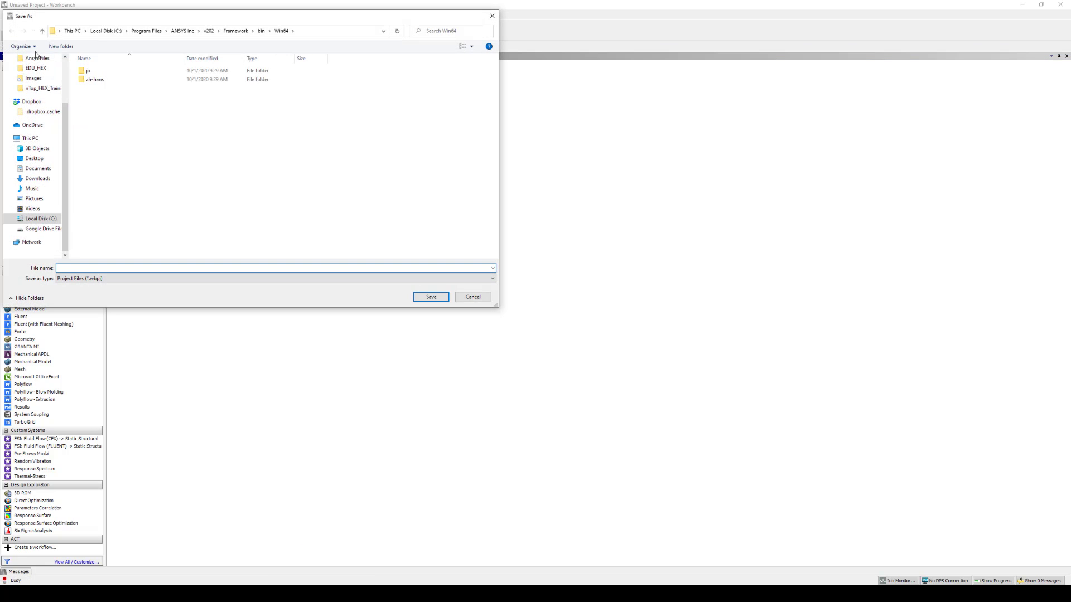
{"action": "left_click", "coordinate": [42, 88]}
{"action": "left_click", "coordinate": [97, 267]}
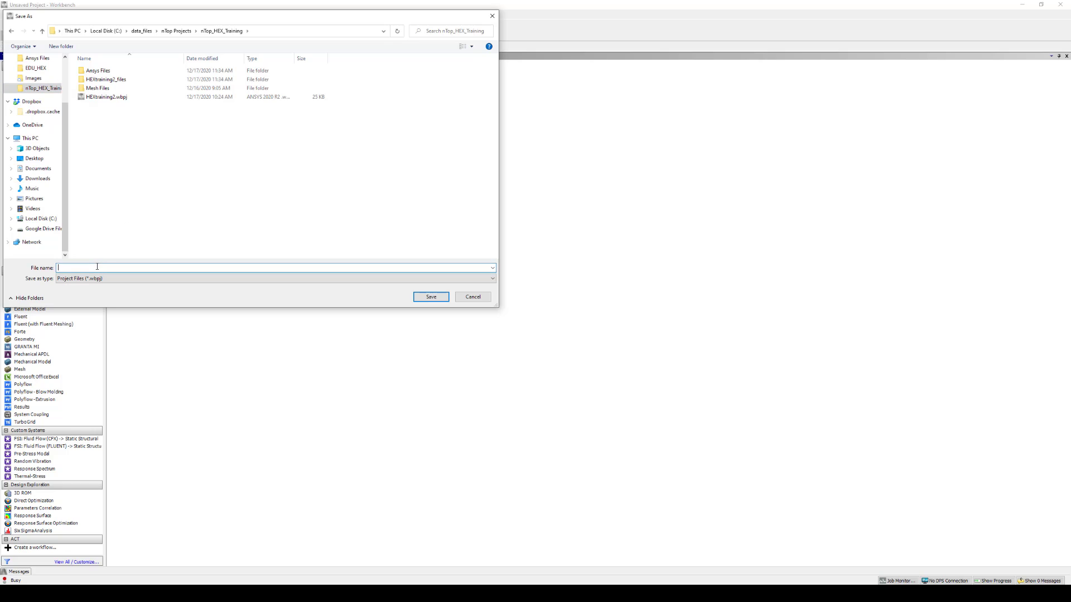
{"action": "type", "text": "HowToVideo"}
{"action": "key", "text": "Return"}
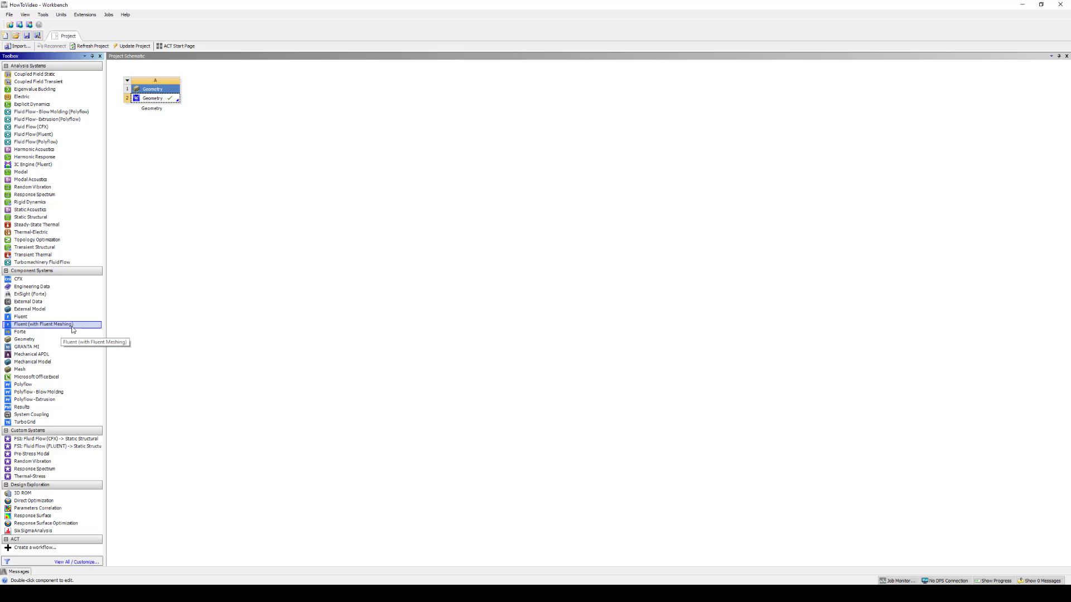
Add a Fluent (with Fluent Meshing) system, feed it the geometry, and launch its Mesh cell
{"action": "double_click", "coordinate": [72, 328]}
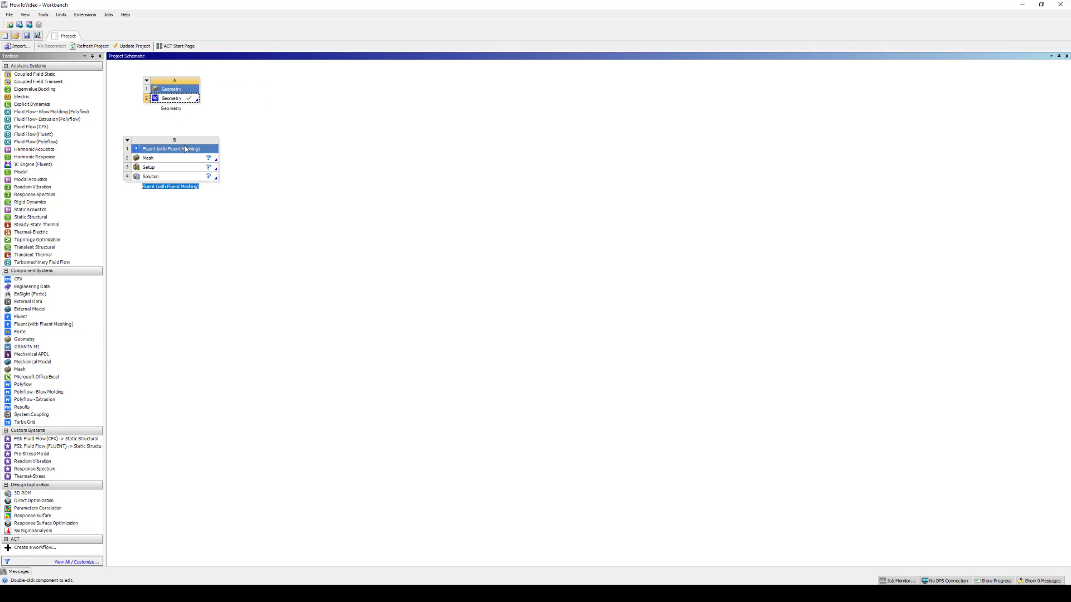
{"action": "left_click_drag", "start_coordinate": [186, 149], "coordinate": [260, 108]}
{"action": "mouse_move", "coordinate": [164, 99]}
{"action": "left_mouse_down"}
{"action": "mouse_move", "coordinate": [224, 103]}
{"action": "mouse_move", "coordinate": [161, 99]}
{"action": "left_mouse_up"}
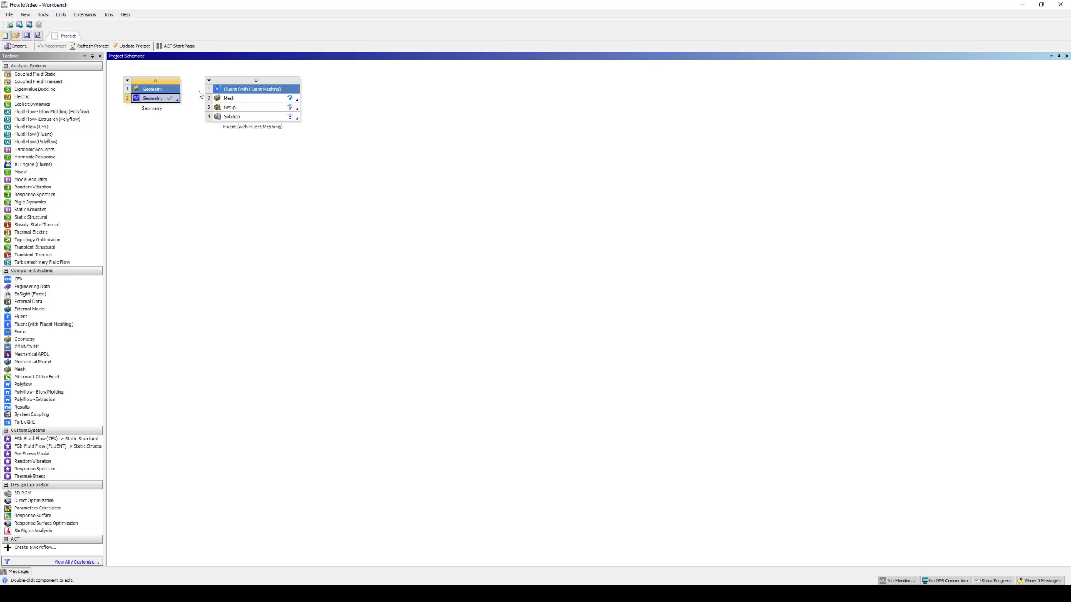
{"action": "left_click", "coordinate": [254, 100]}
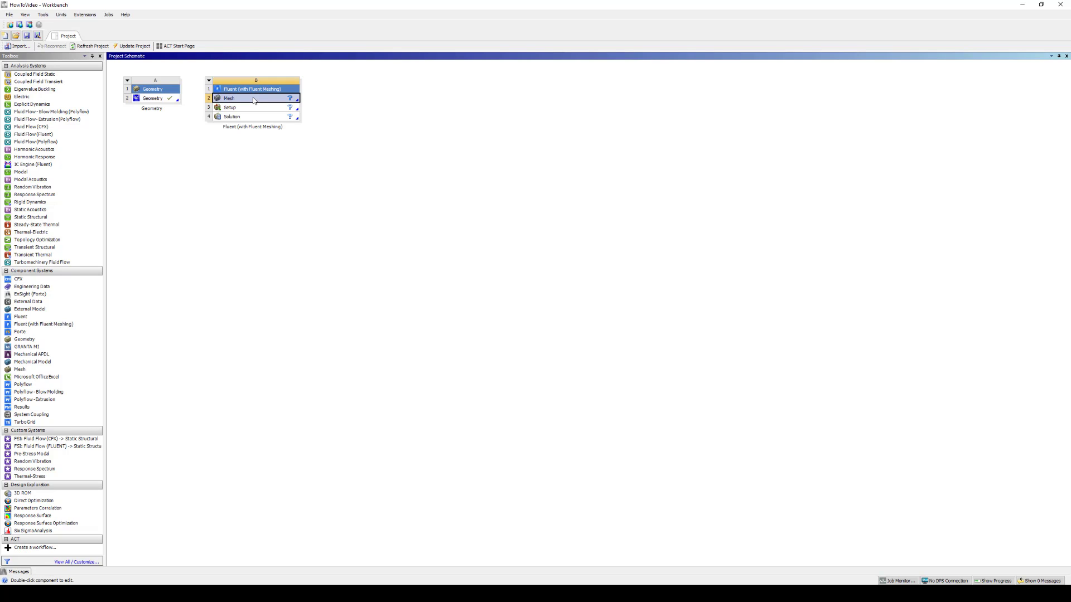
{"action": "double_click", "coordinate": [254, 101]}
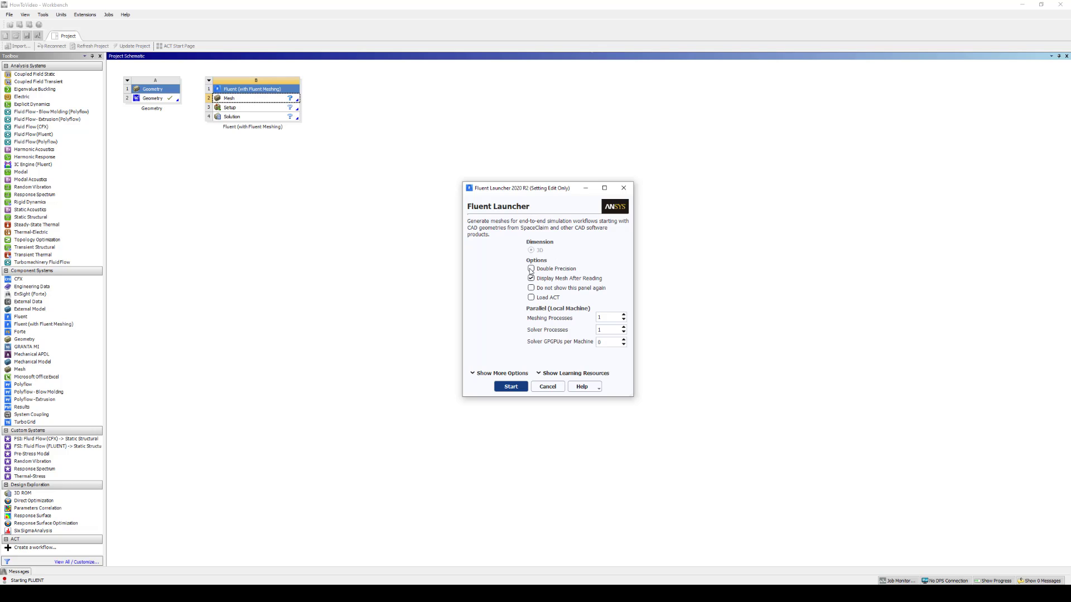
Launch Fluent Meshing with default settings and load the Fault-tolerant Meshing workflow
{"action": "left_click", "coordinate": [525, 386]}
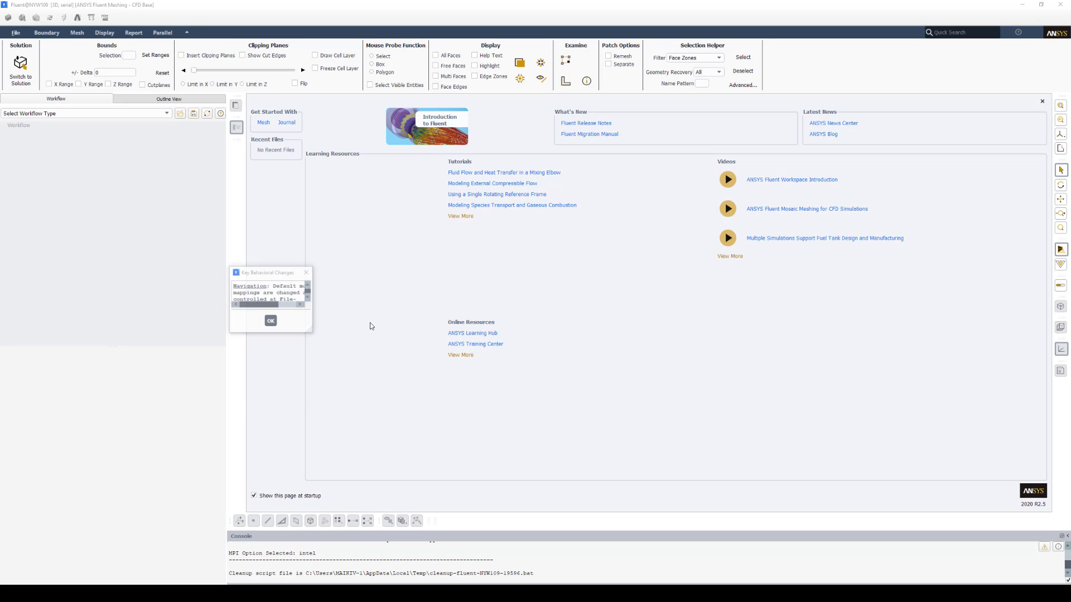
{"action": "left_click", "coordinate": [355, 386]}
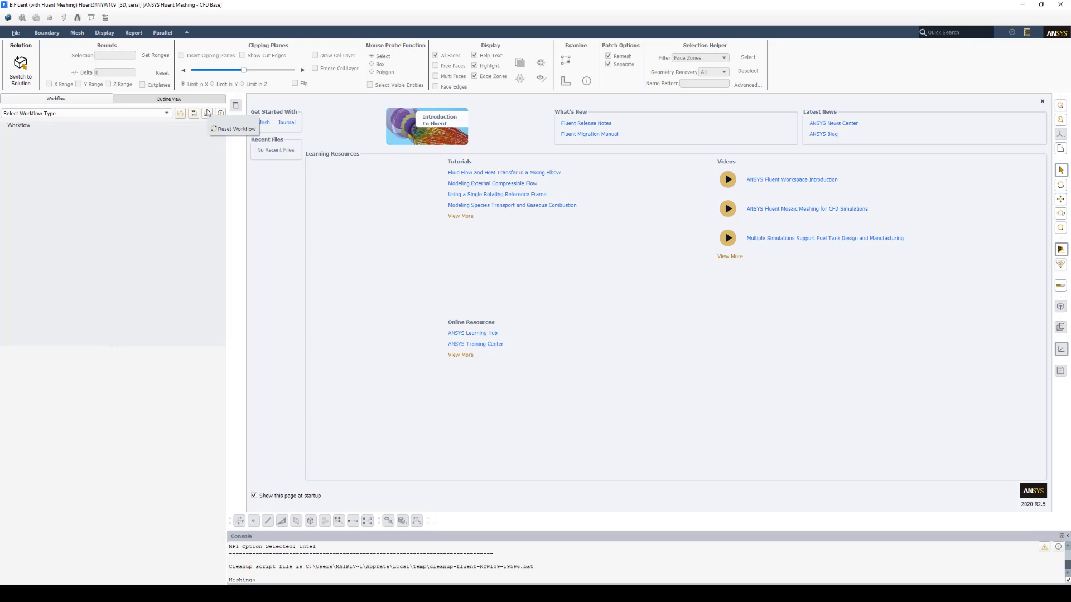
{"action": "left_click", "coordinate": [73, 115]}
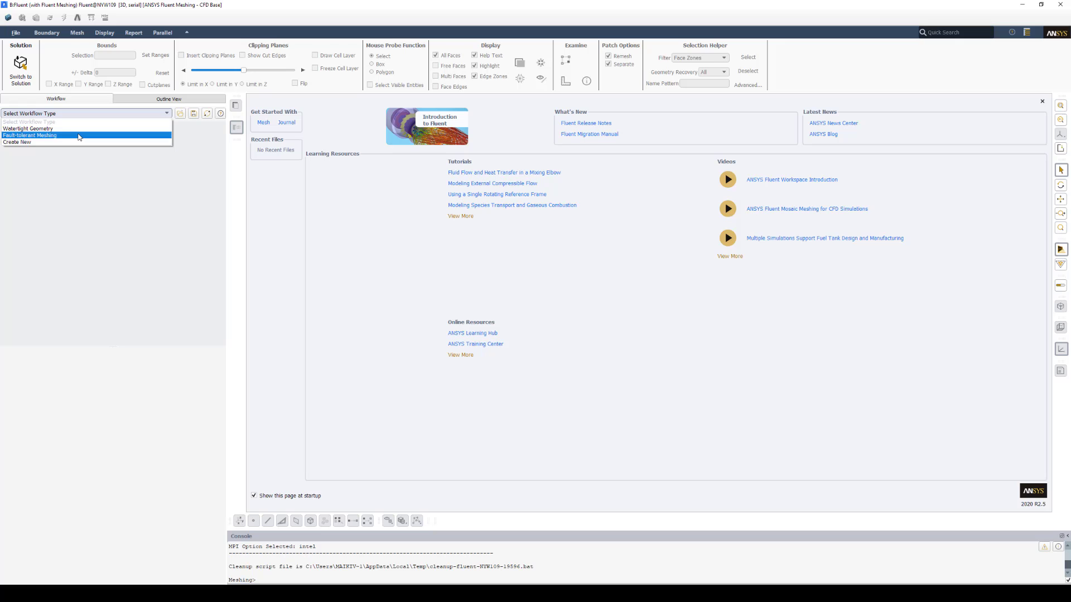
{"action": "left_click", "coordinate": [79, 136]}
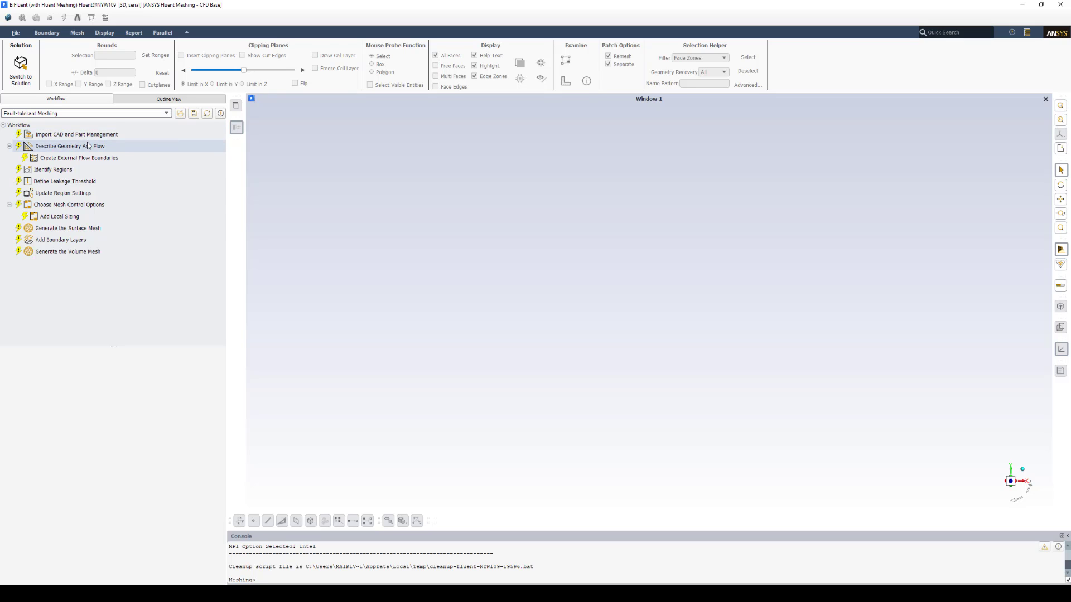
Import Geom\DM\Geom.scdoc as the CAD file and create the meshing objects
{"action": "left_click", "coordinate": [86, 136]}
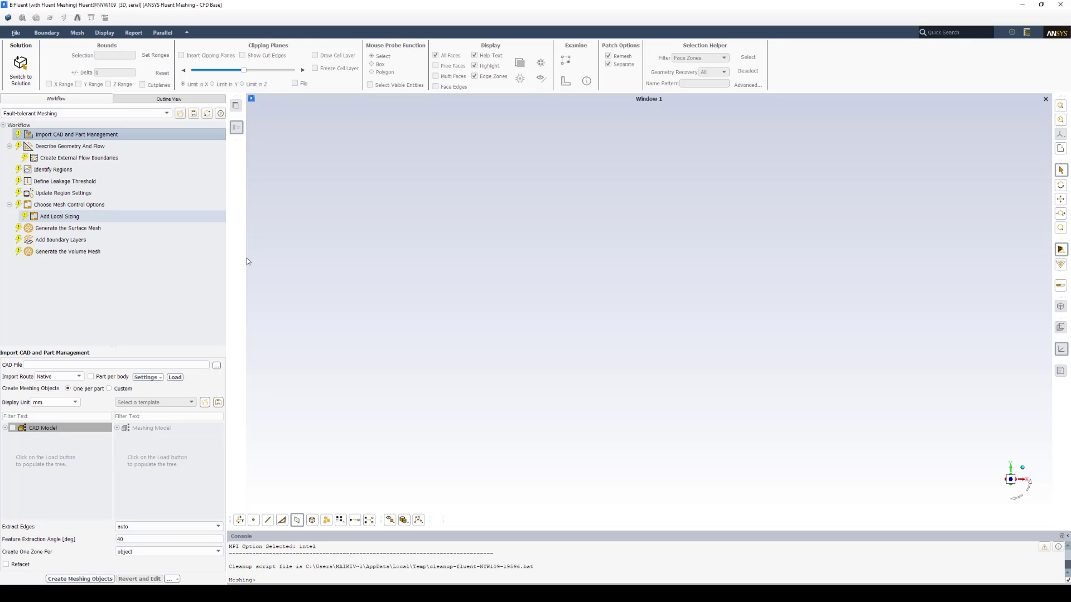
{"action": "left_click", "coordinate": [217, 366]}
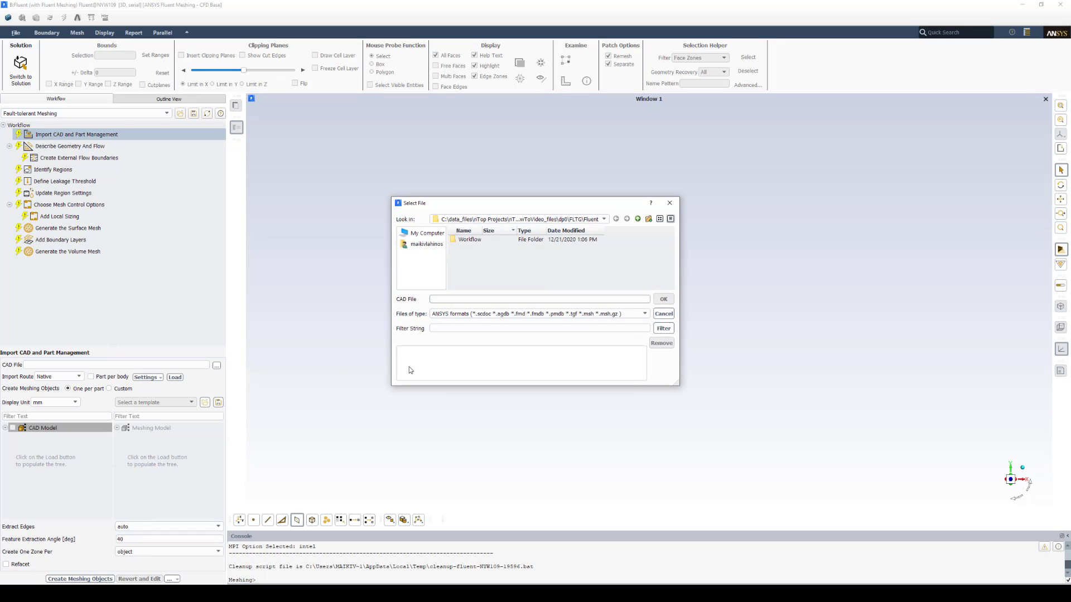
{"action": "left_click", "coordinate": [637, 220]}
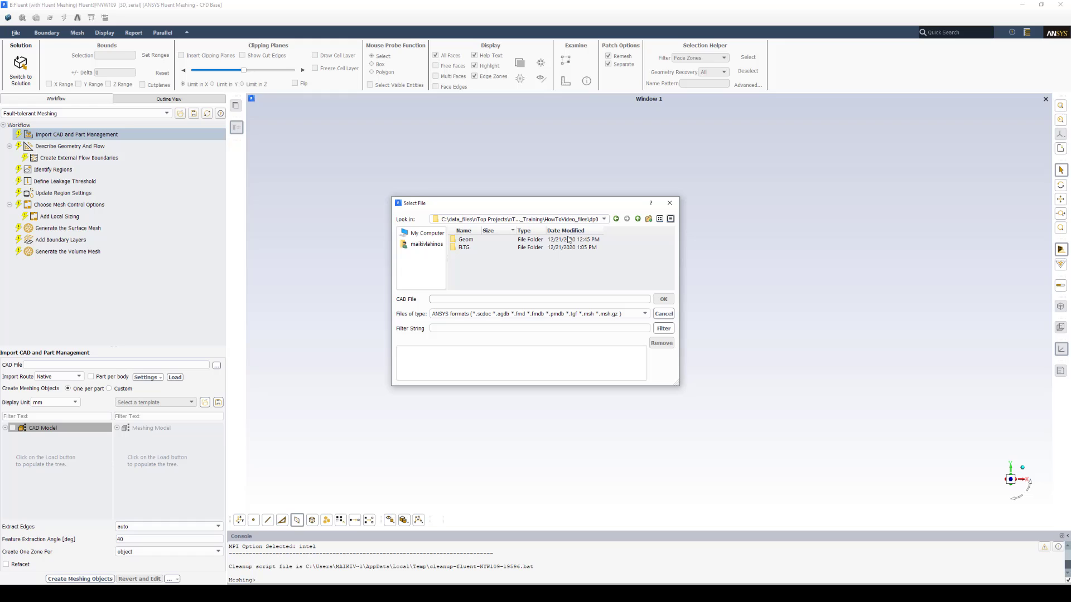
{"action": "double_click", "coordinate": [568, 240]}
{"action": "double_click", "coordinate": [493, 239]}
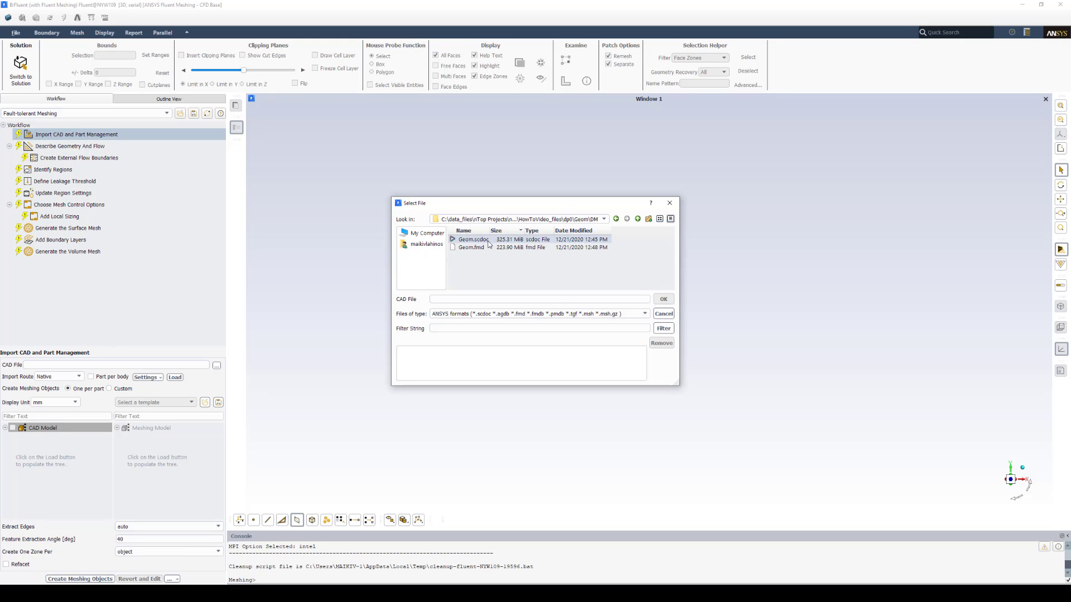
{"action": "double_click", "coordinate": [489, 241]}
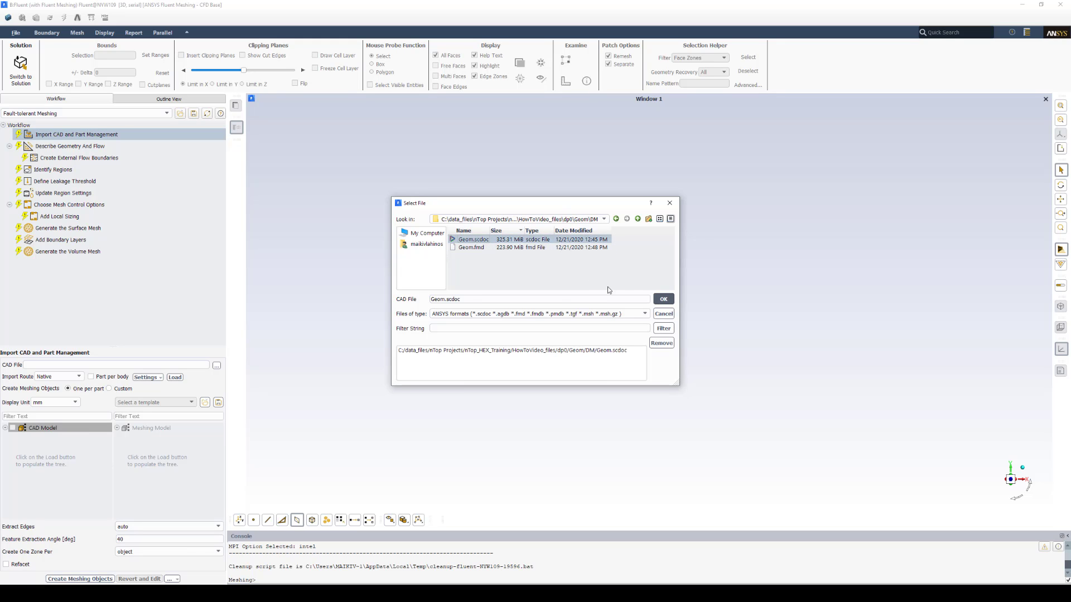
{"action": "left_click", "coordinate": [662, 299]}
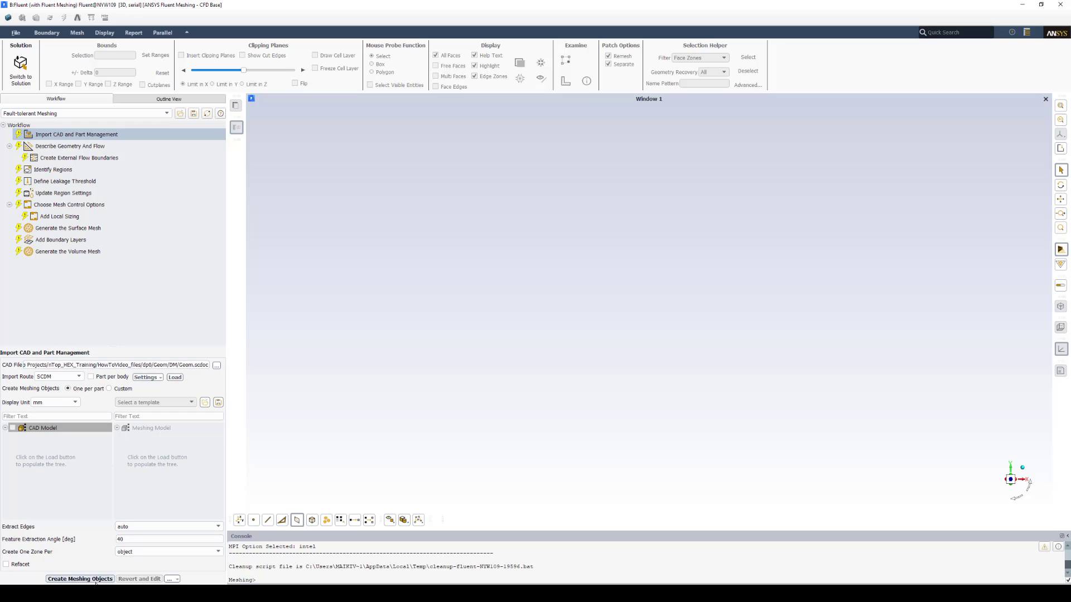
{"action": "left_click", "coordinate": [96, 581]}
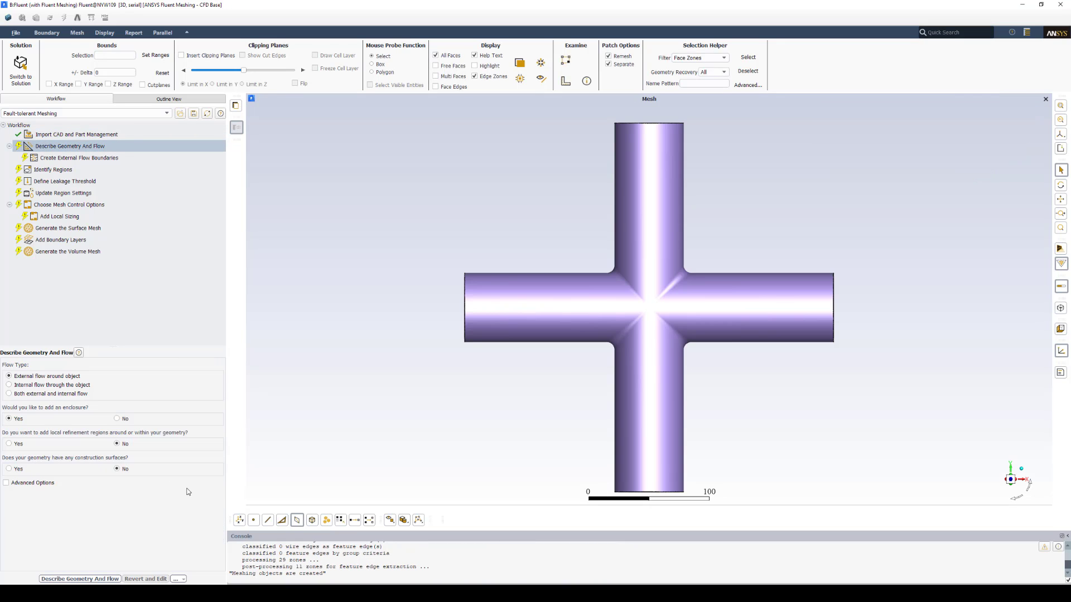
Describe the geometry as internal flow with no large caps and advanced options enabled
{"action": "left_click", "coordinate": [1023, 470]}
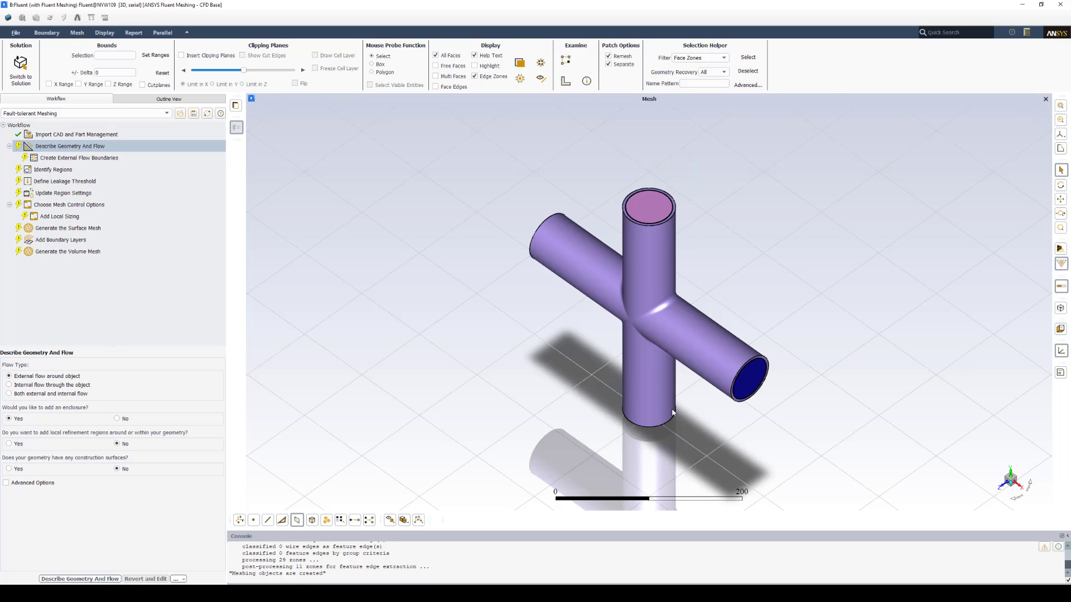
{"action": "left_click_drag", "start_coordinate": [673, 413], "coordinate": [768, 314]}
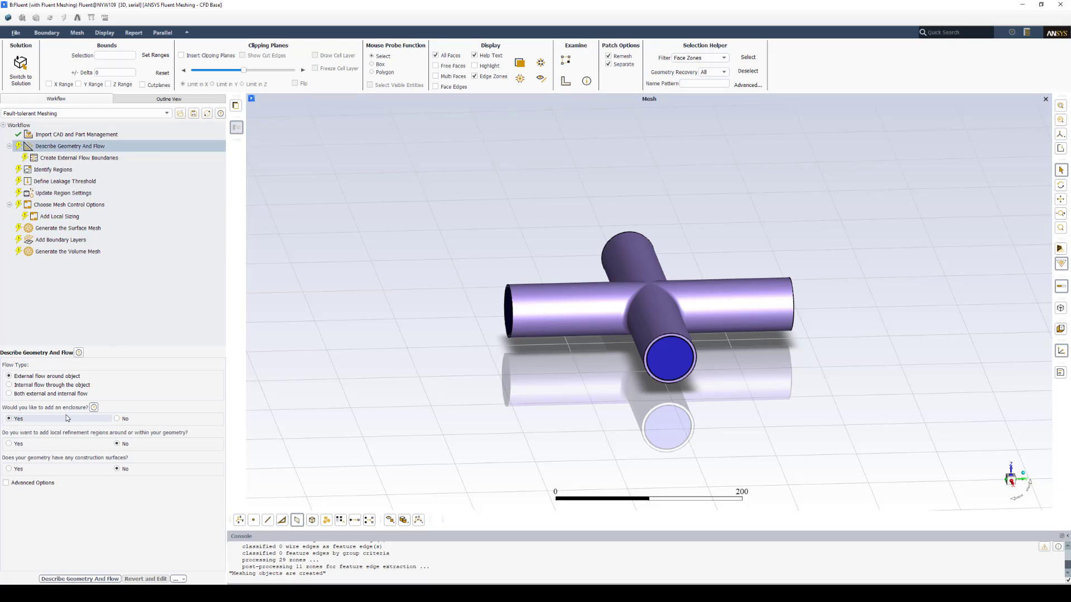
{"action": "left_click", "coordinate": [62, 384]}
{"action": "left_click", "coordinate": [117, 419]}
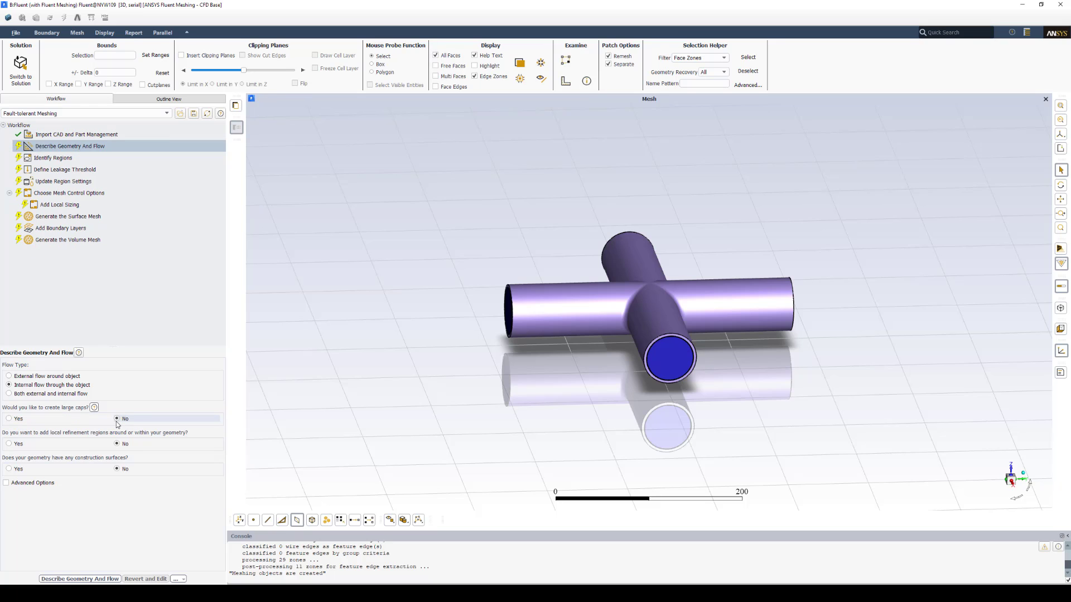
{"action": "left_click", "coordinate": [49, 486]}
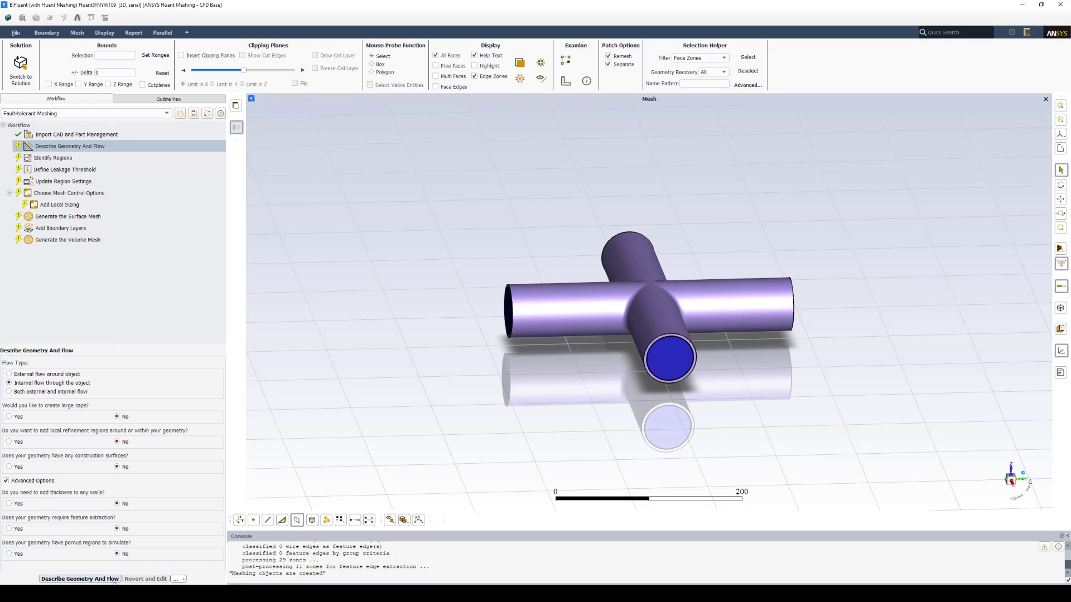
{"action": "left_click", "coordinate": [113, 580]}
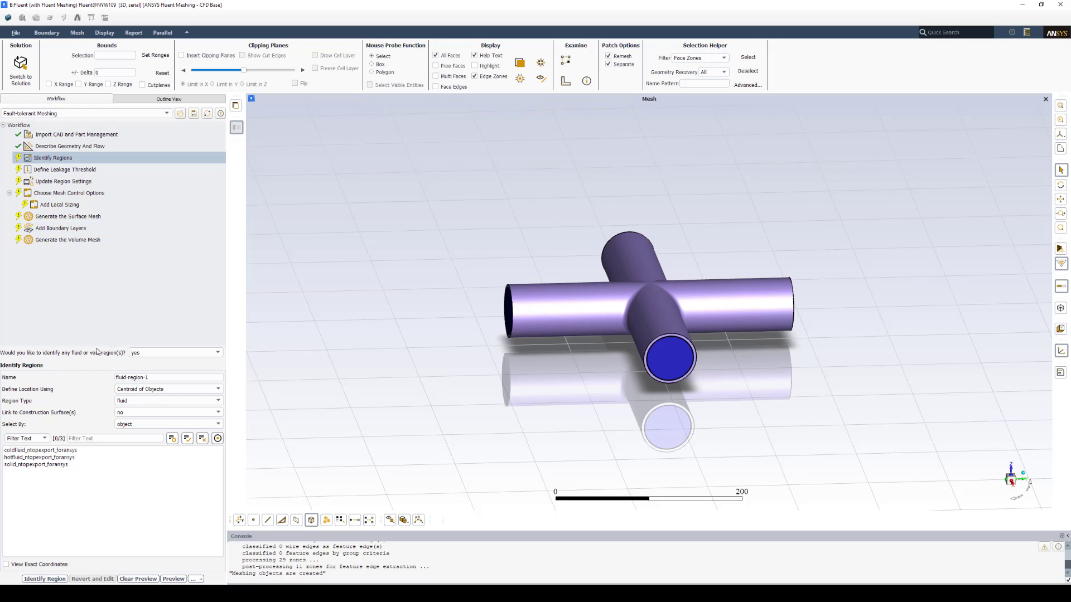
Decline identifying extra regions and accept the leakage threshold without closing
{"action": "left_click", "coordinate": [186, 353]}
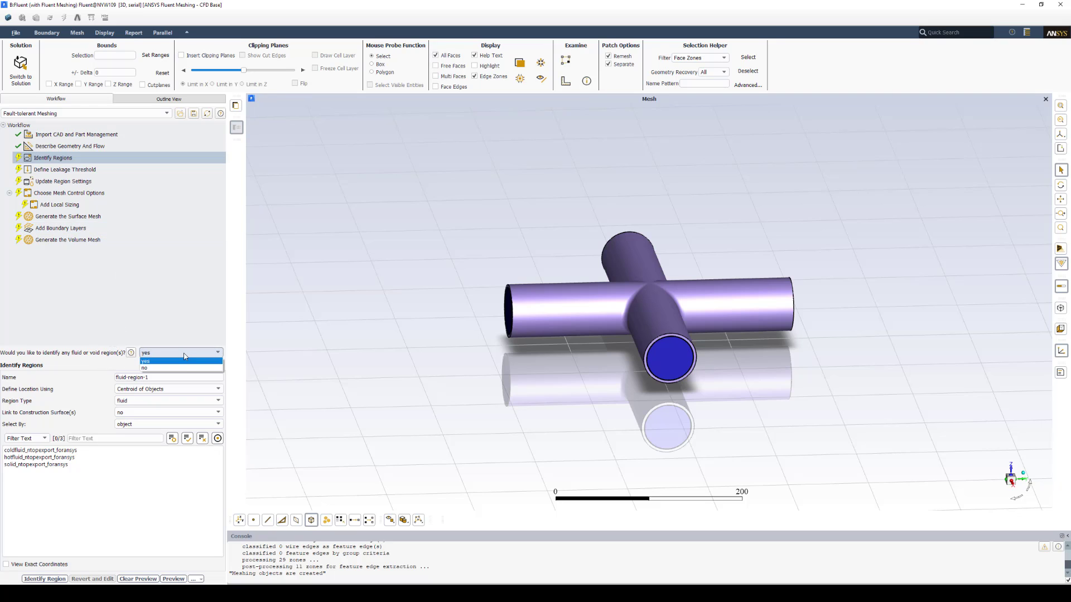
{"action": "left_click", "coordinate": [184, 371]}
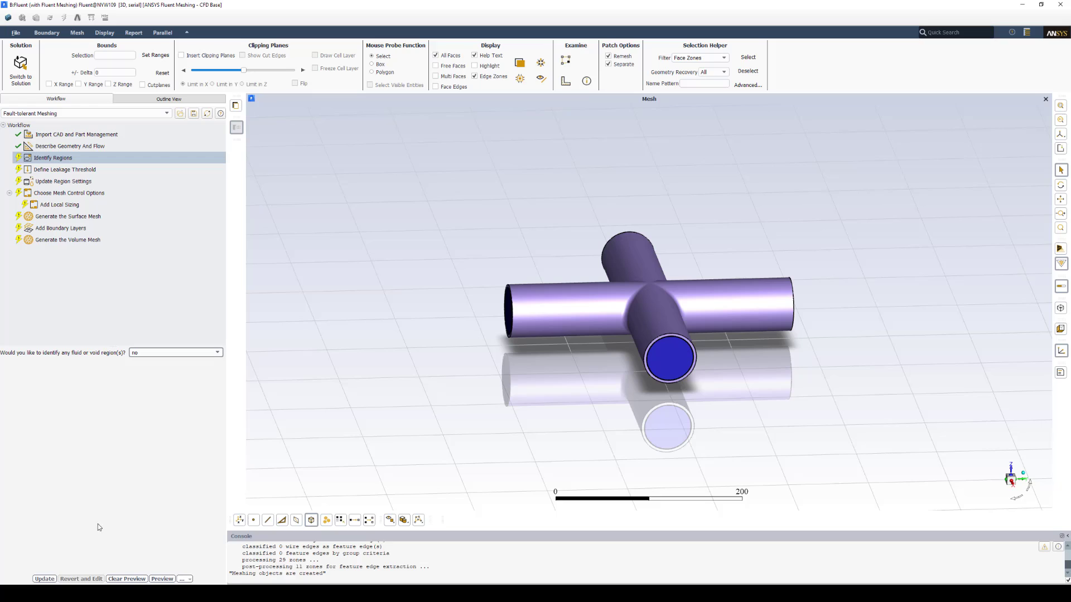
{"action": "left_click", "coordinate": [44, 579]}
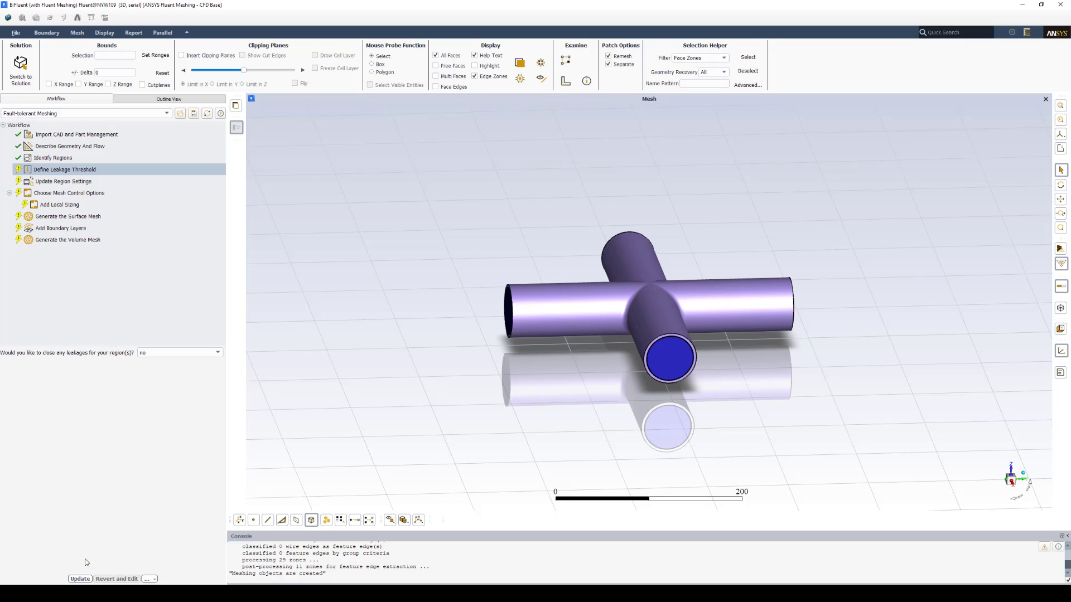
{"action": "left_click", "coordinate": [88, 580]}
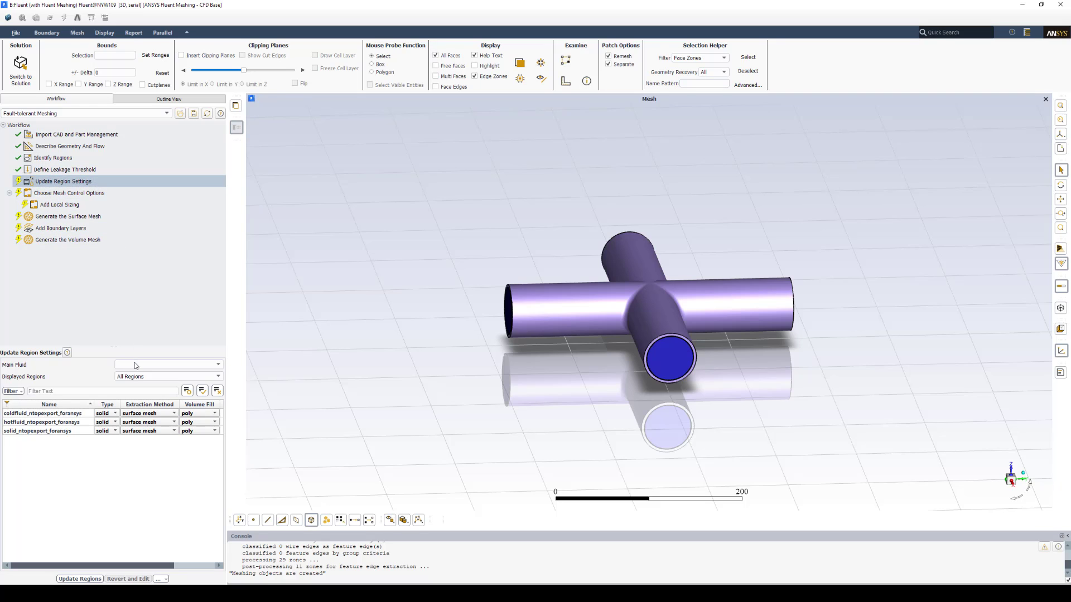
Set cold and hot regions to fluid, and hot fluid and solid extraction to wrap
{"action": "left_click", "coordinate": [113, 415]}
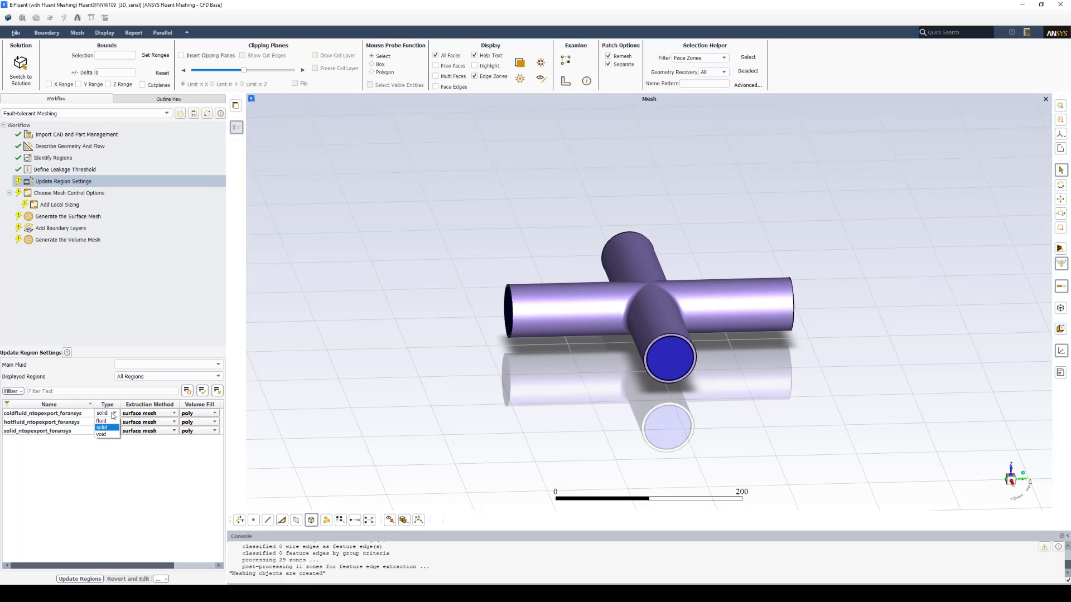
{"action": "left_click", "coordinate": [113, 421]}
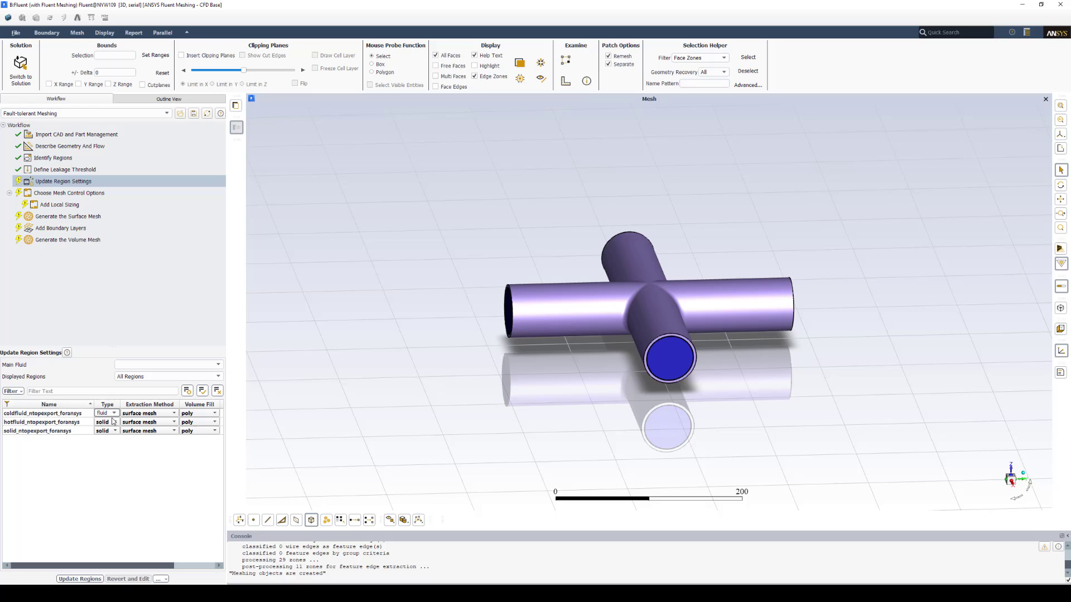
{"action": "left_click", "coordinate": [113, 422]}
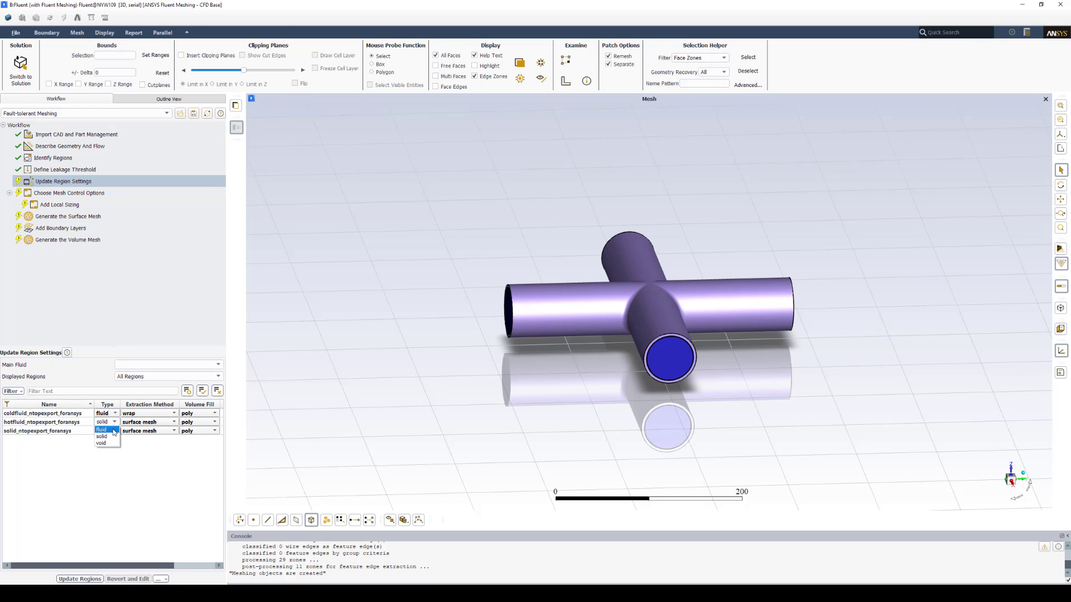
{"action": "left_click", "coordinate": [113, 430]}
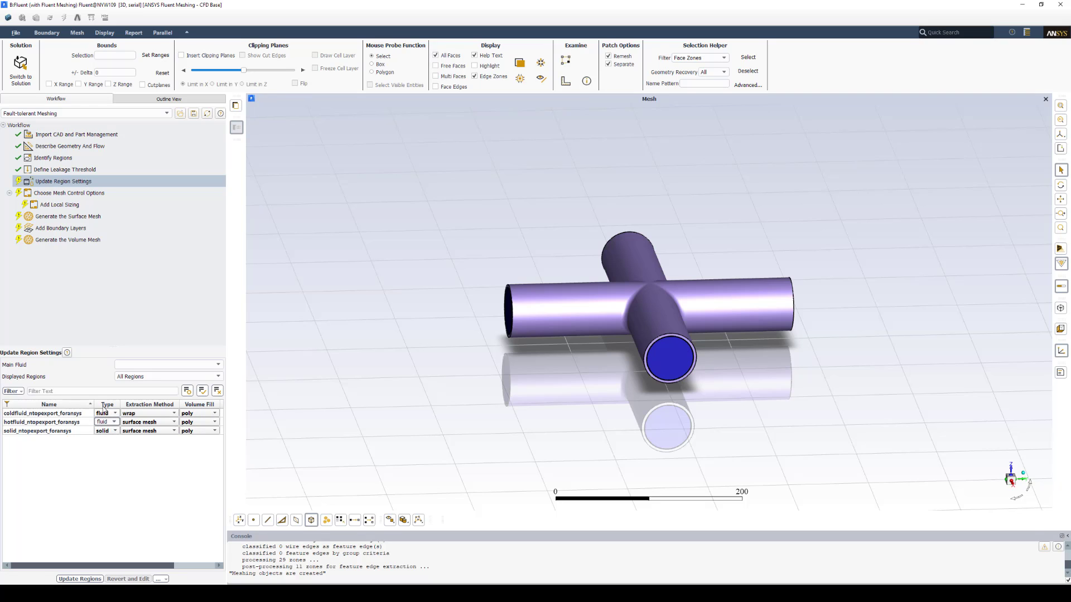
{"action": "left_click", "coordinate": [138, 427]}
{"action": "left_click", "coordinate": [138, 427]}
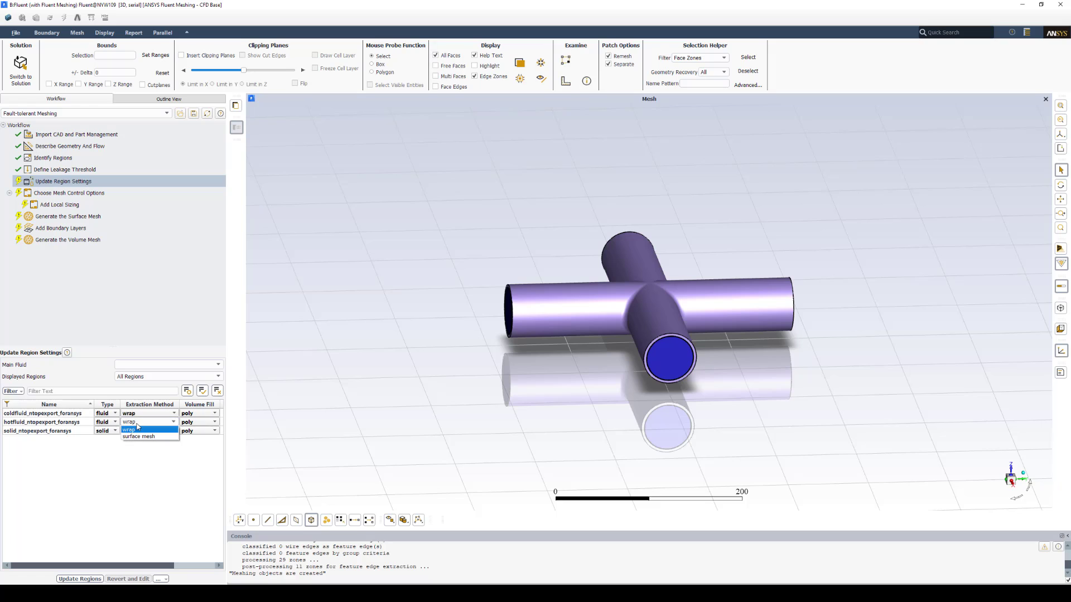
{"action": "left_click", "coordinate": [141, 428]}
{"action": "left_click", "coordinate": [149, 432]}
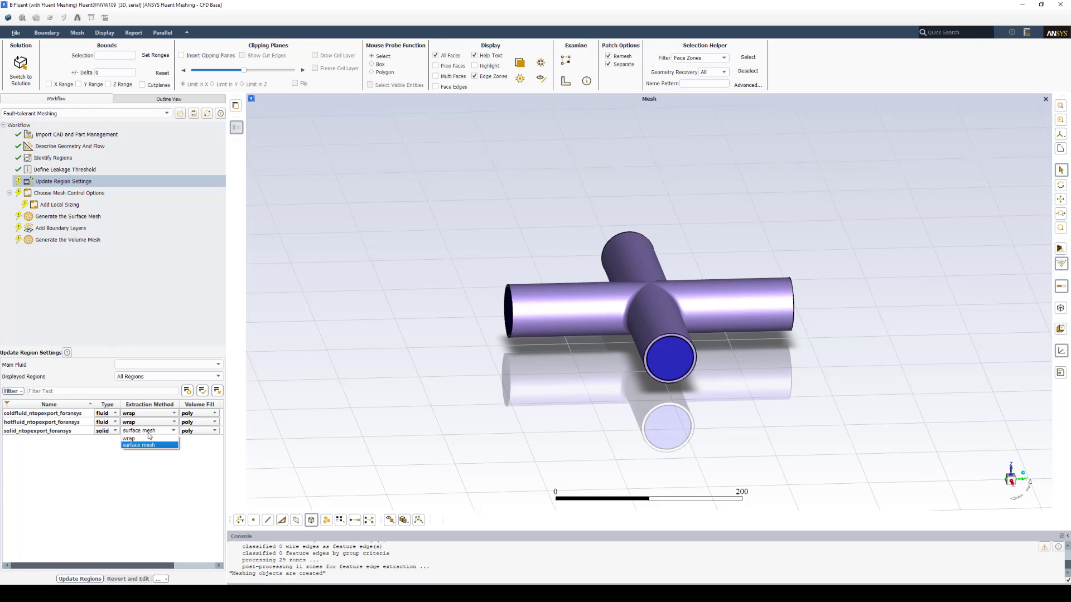
{"action": "left_click", "coordinate": [148, 441]}
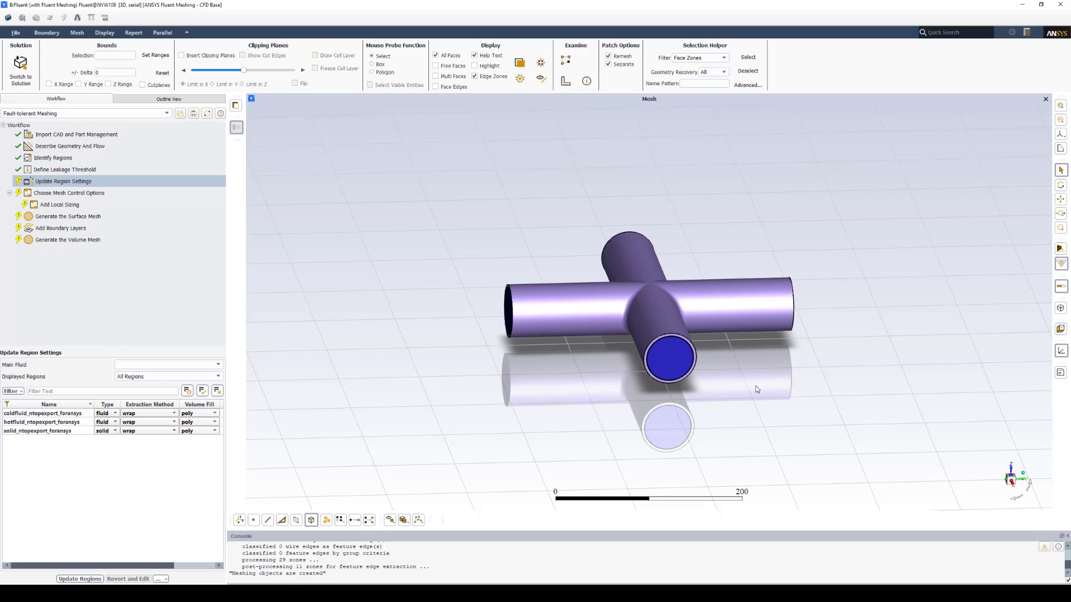
{"action": "left_click_drag", "start_coordinate": [748, 386], "coordinate": [725, 381]}
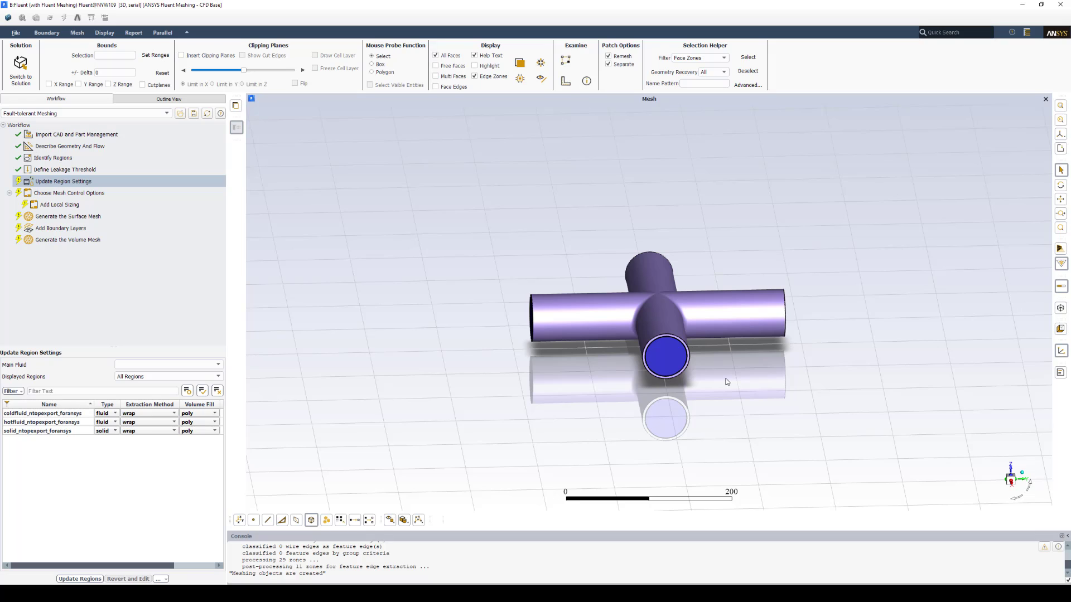
Set the volume fill of the cold fluid, hot fluid and solid regions to hexcore
{"action": "left_click", "coordinate": [209, 414]}
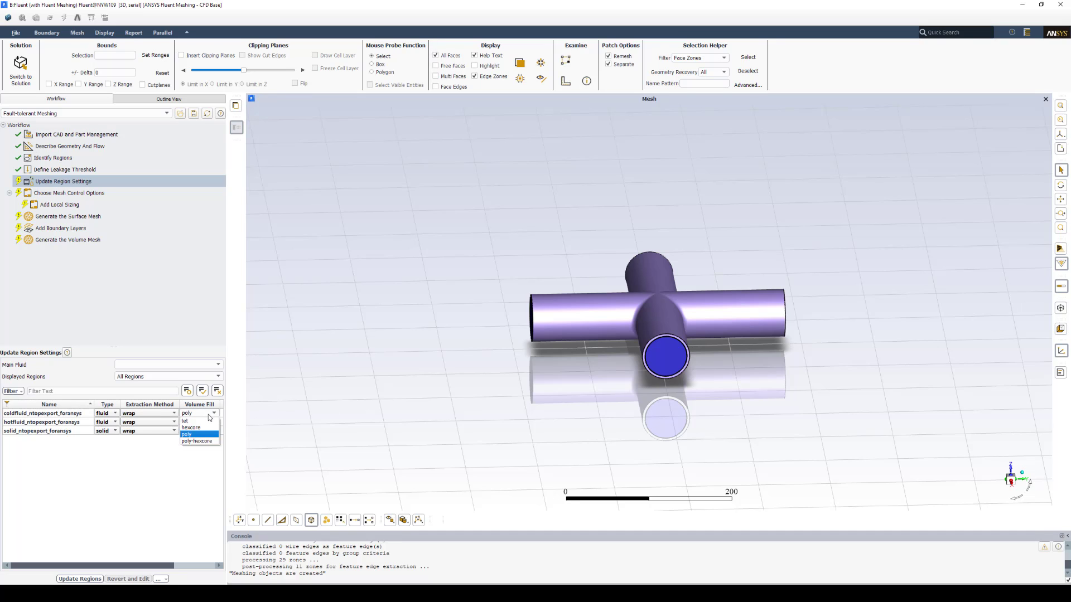
{"action": "left_click", "coordinate": [207, 428]}
{"action": "left_click", "coordinate": [202, 423]}
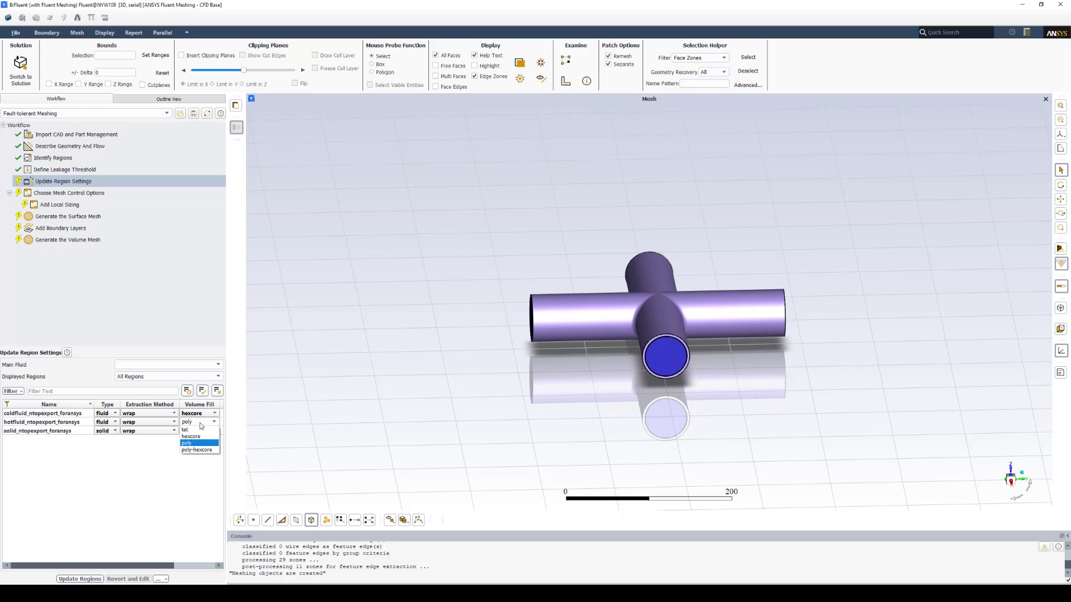
{"action": "left_click", "coordinate": [200, 437]}
{"action": "left_click", "coordinate": [199, 431]}
{"action": "left_click", "coordinate": [198, 431]}
{"action": "left_click", "coordinate": [199, 447]}
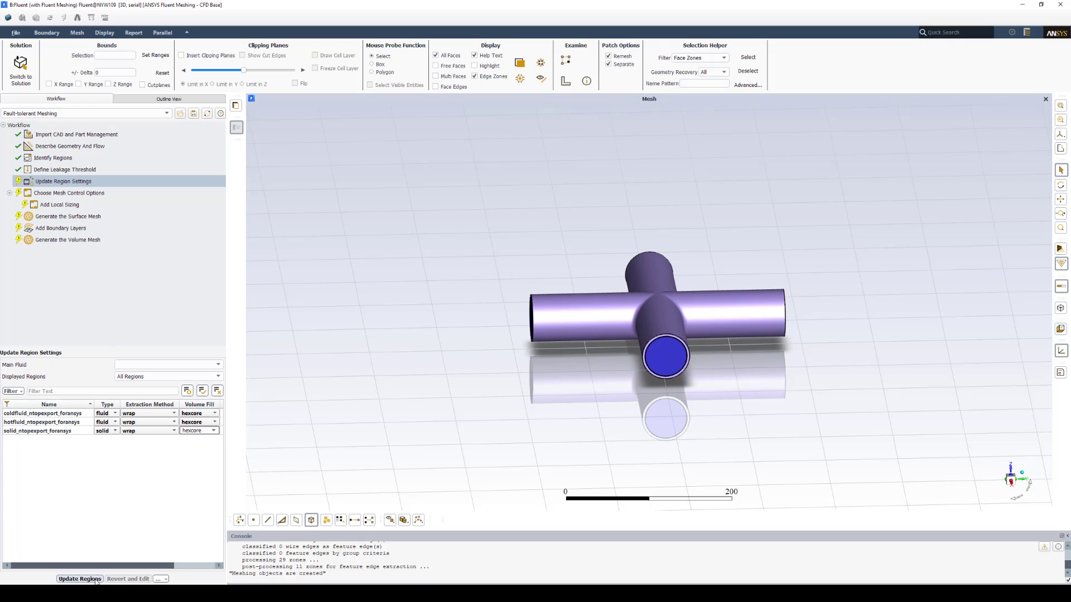
Update the regions, accept default mesh controls, and inspect the default curvature and proximity sizings
{"action": "left_click", "coordinate": [96, 580]}
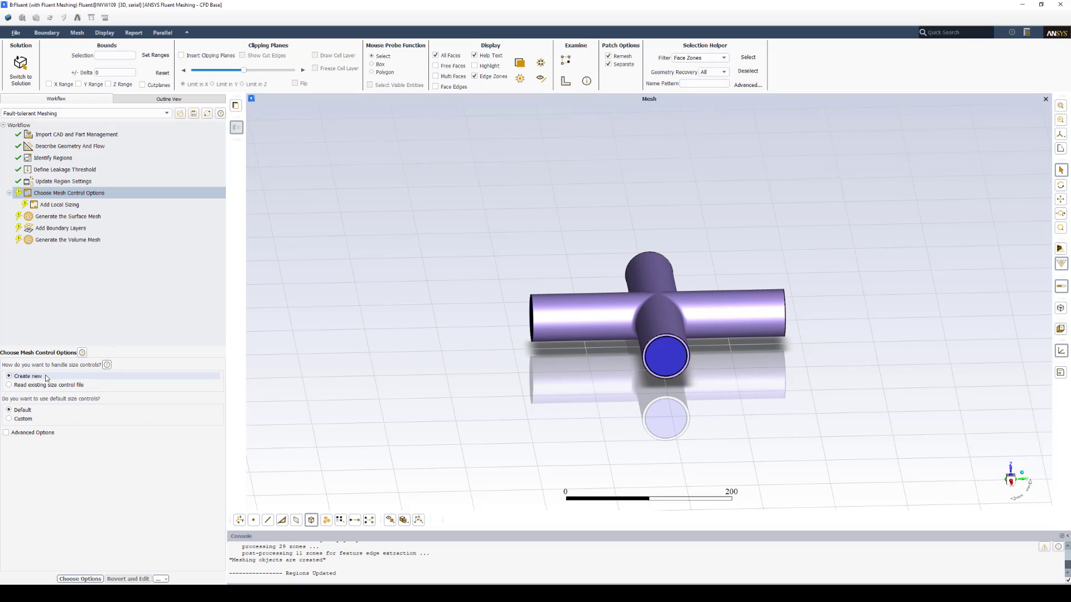
{"action": "left_click", "coordinate": [80, 579]}
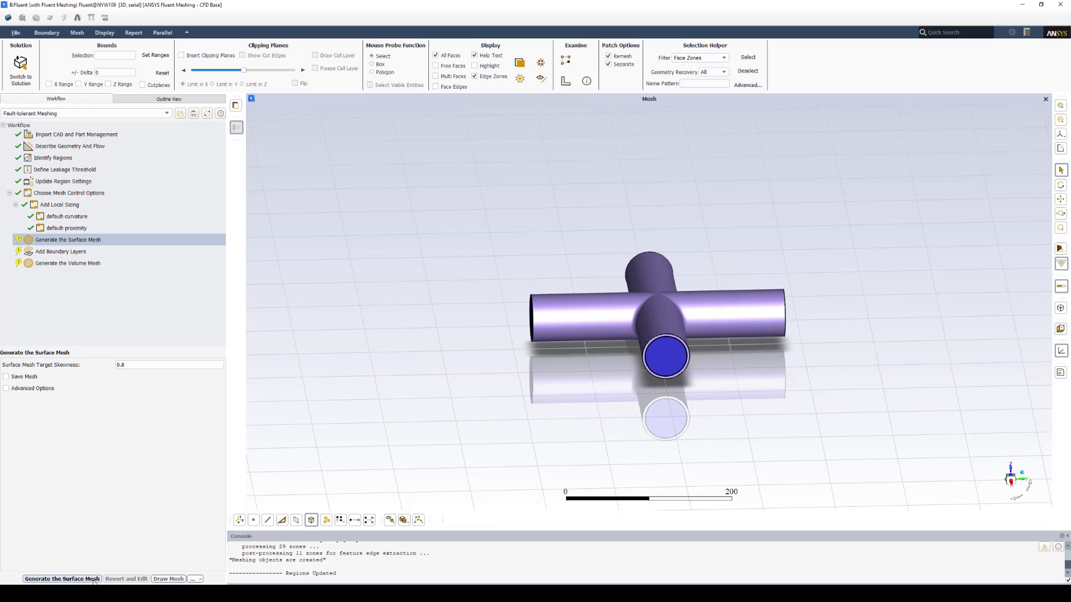
{"action": "left_click", "coordinate": [59, 204]}
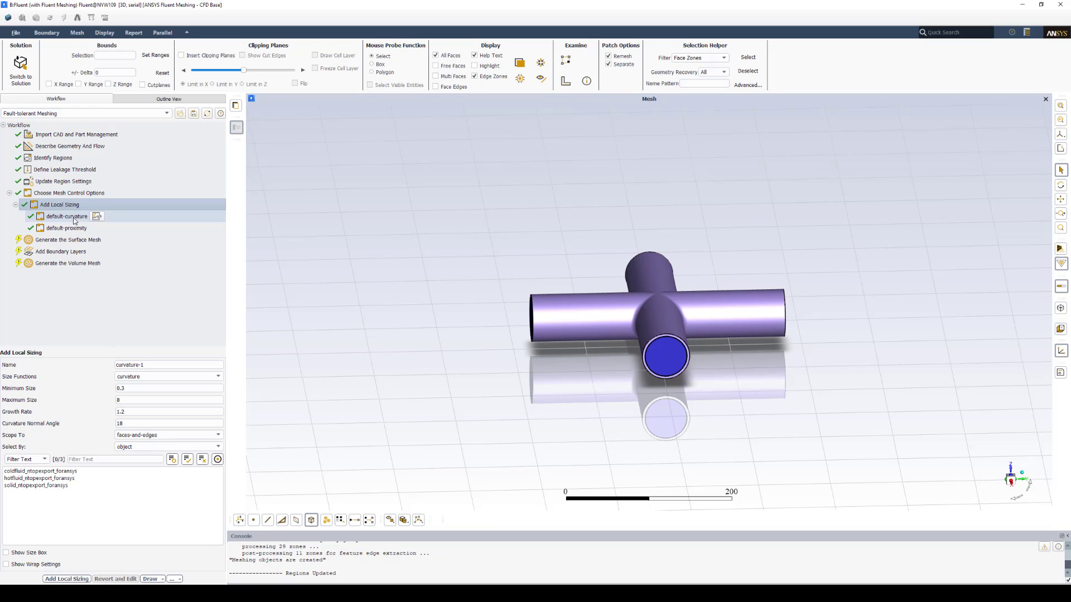
{"action": "left_click", "coordinate": [80, 218]}
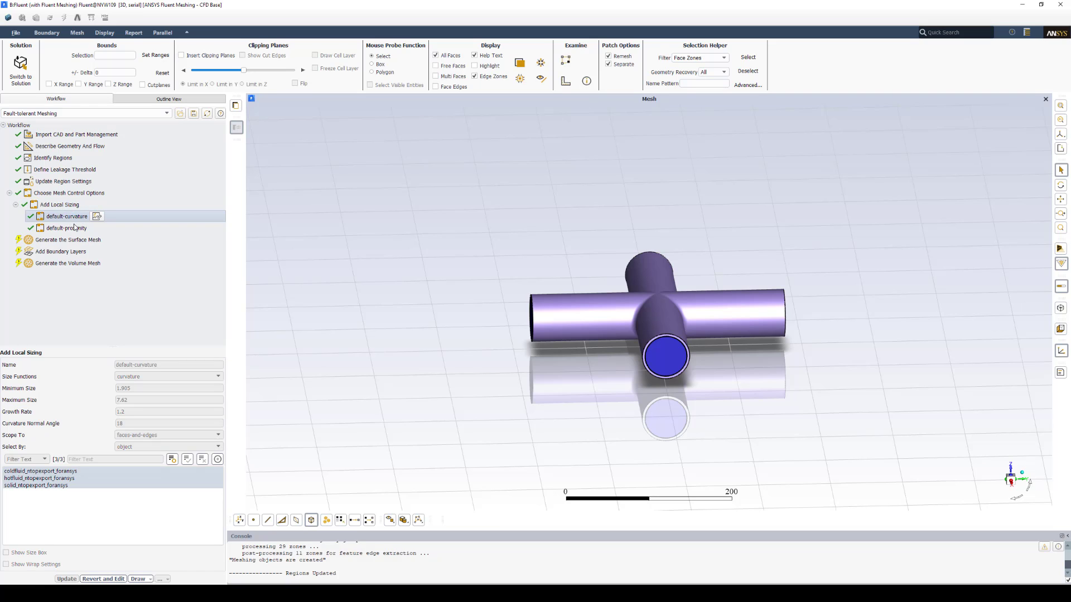
{"action": "left_click", "coordinate": [75, 227]}
Begin a new curvature local sizing scoped to the cold fluid and solid objects
{"action": "left_click", "coordinate": [66, 204]}
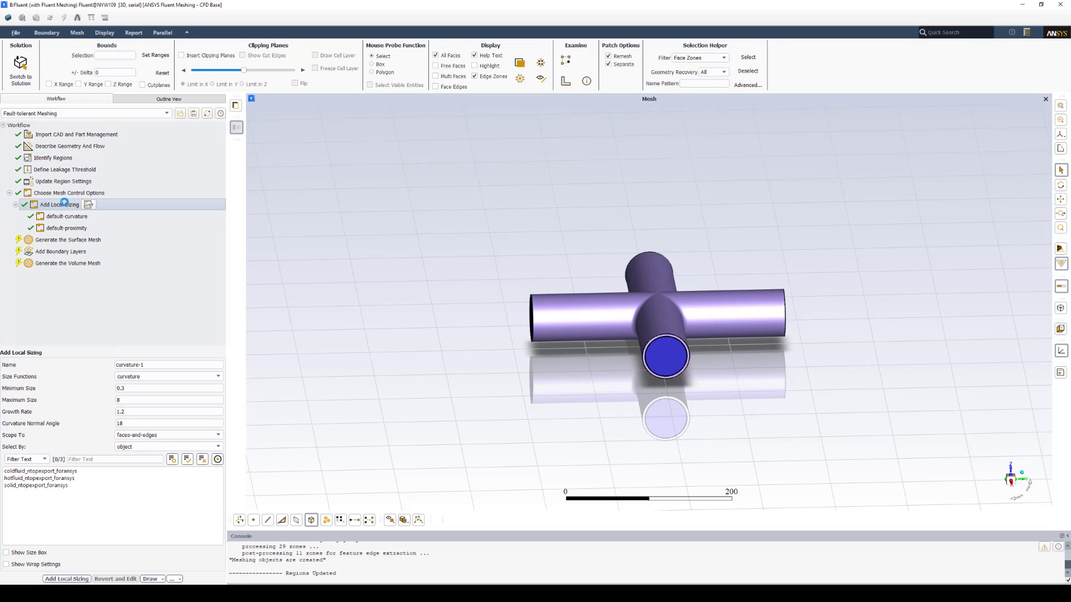
{"action": "left_click", "coordinate": [190, 377]}
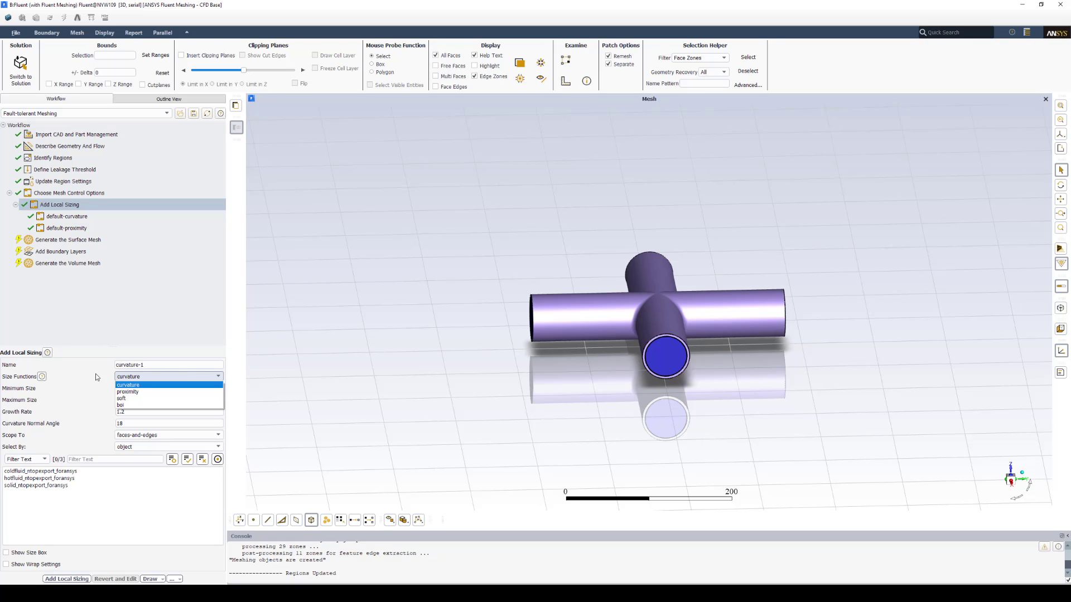
{"action": "left_click", "coordinate": [87, 385]}
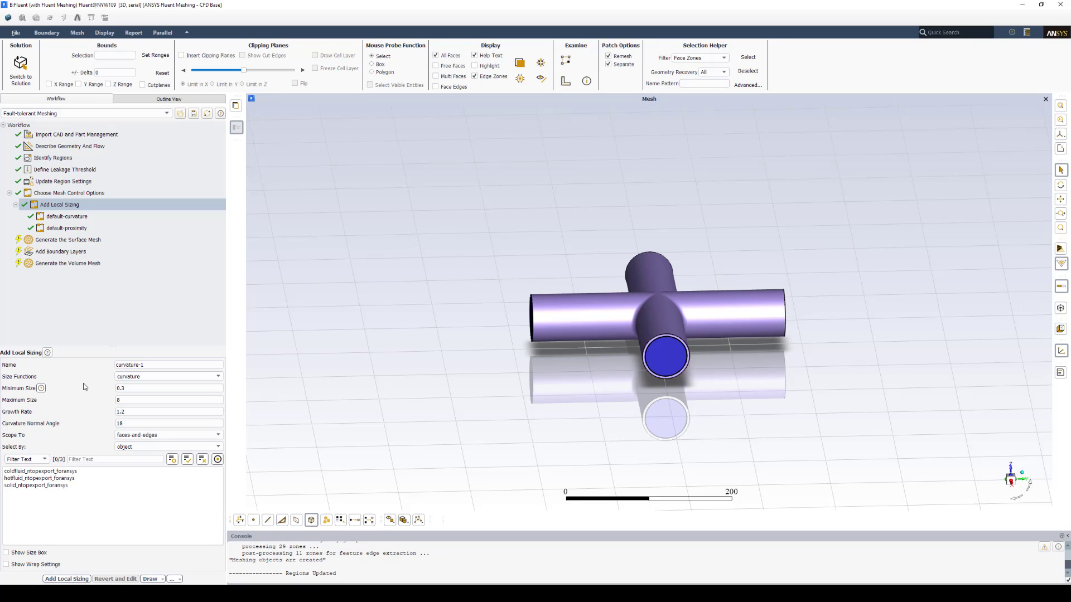
{"action": "left_click", "coordinate": [69, 472]}
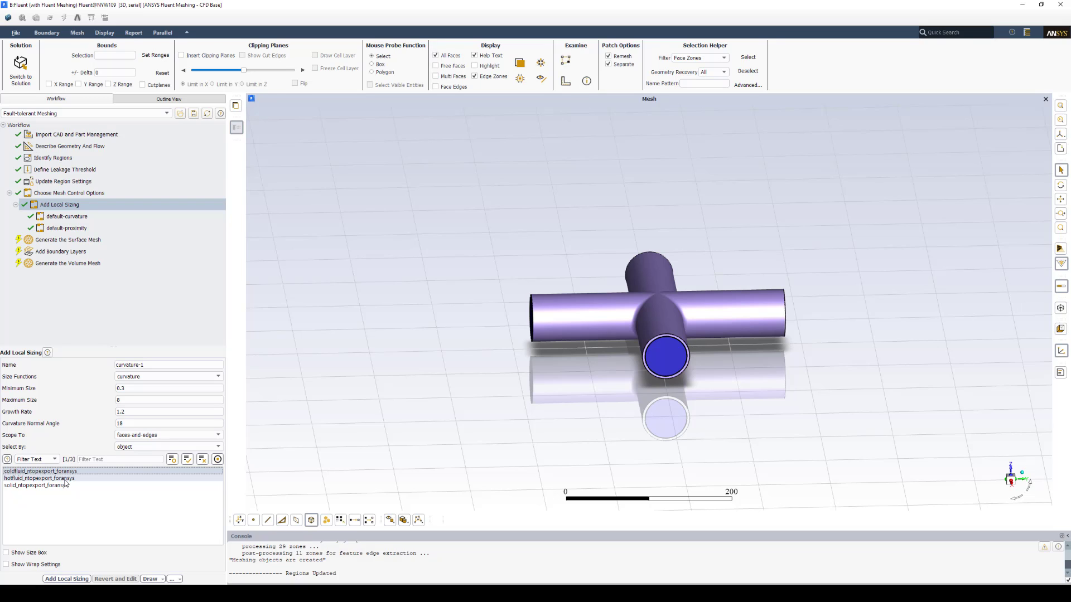
{"action": "left_click", "coordinate": [65, 486]}
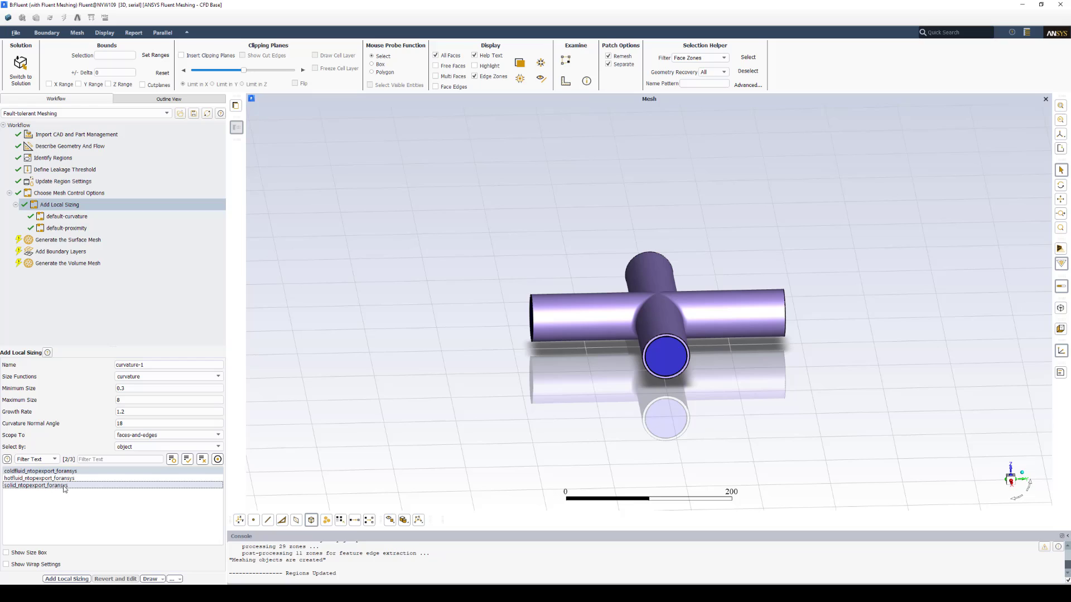
{"action": "left_click", "coordinate": [80, 216]}
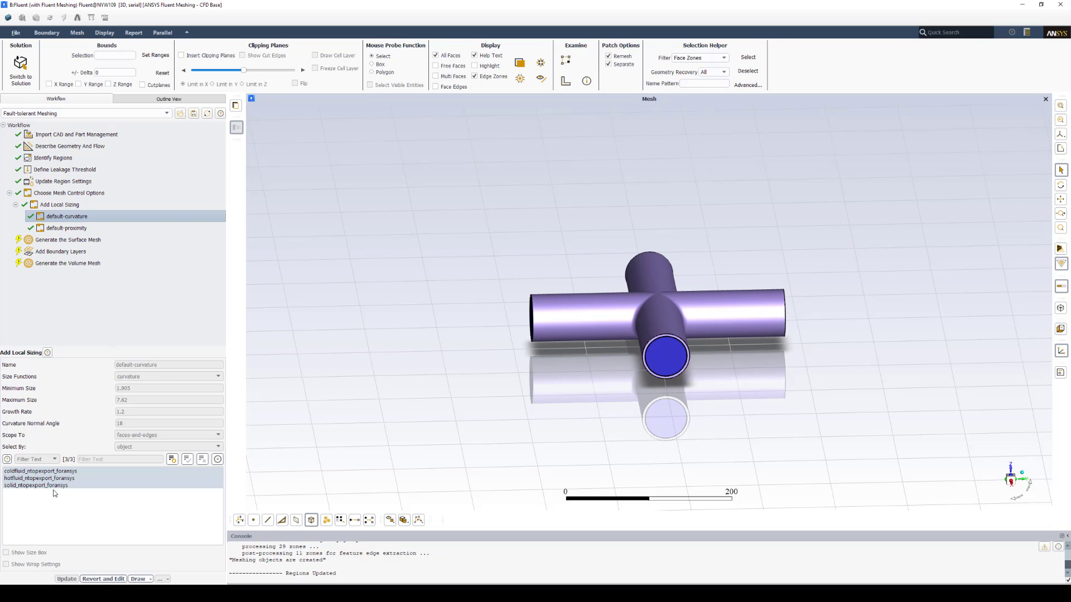
Generate the surface mesh at target skewness 0.8, producing 142544 faces
{"action": "left_click", "coordinate": [91, 242]}
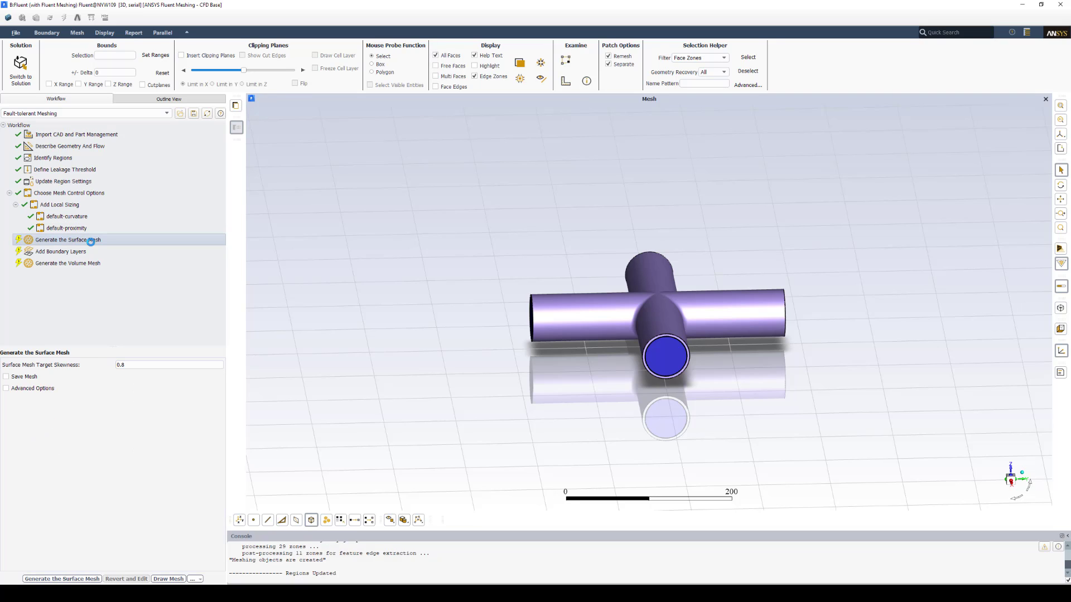
{"action": "left_click", "coordinate": [34, 390]}
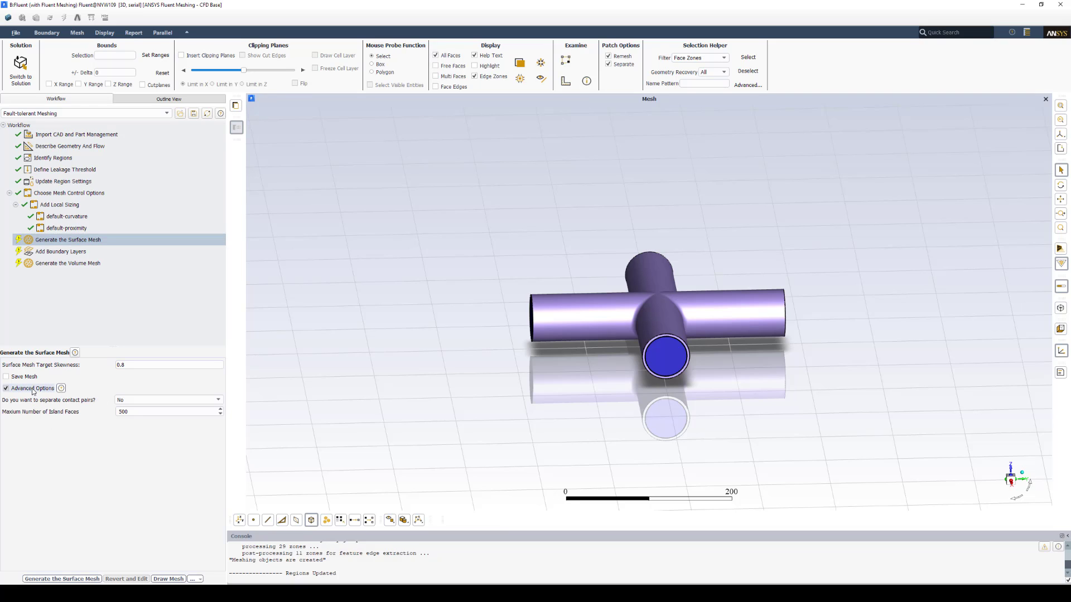
{"action": "left_click", "coordinate": [33, 390]}
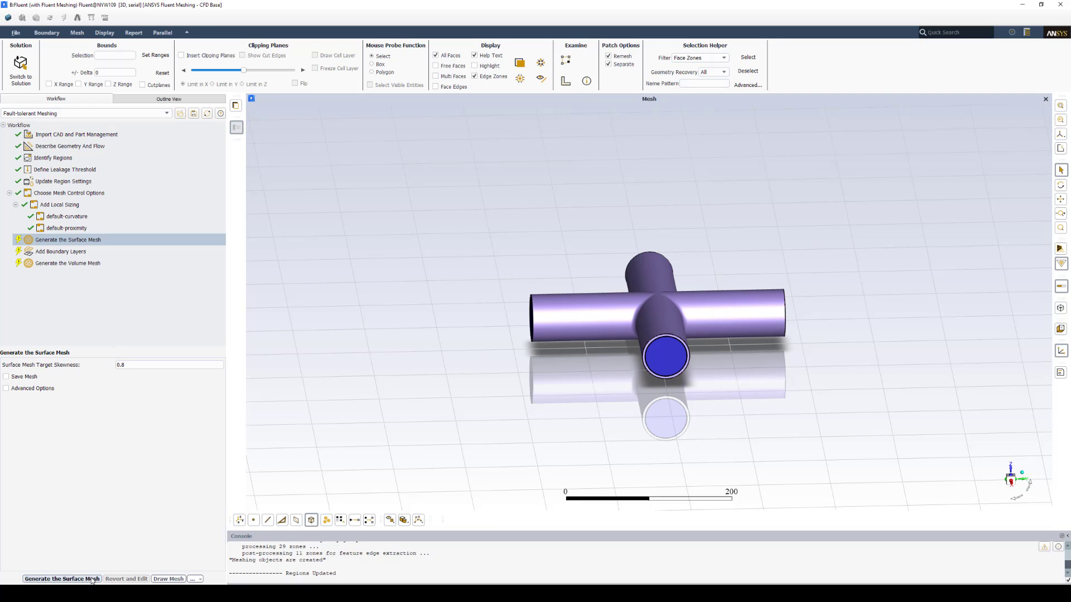
{"action": "left_click", "coordinate": [92, 579]}
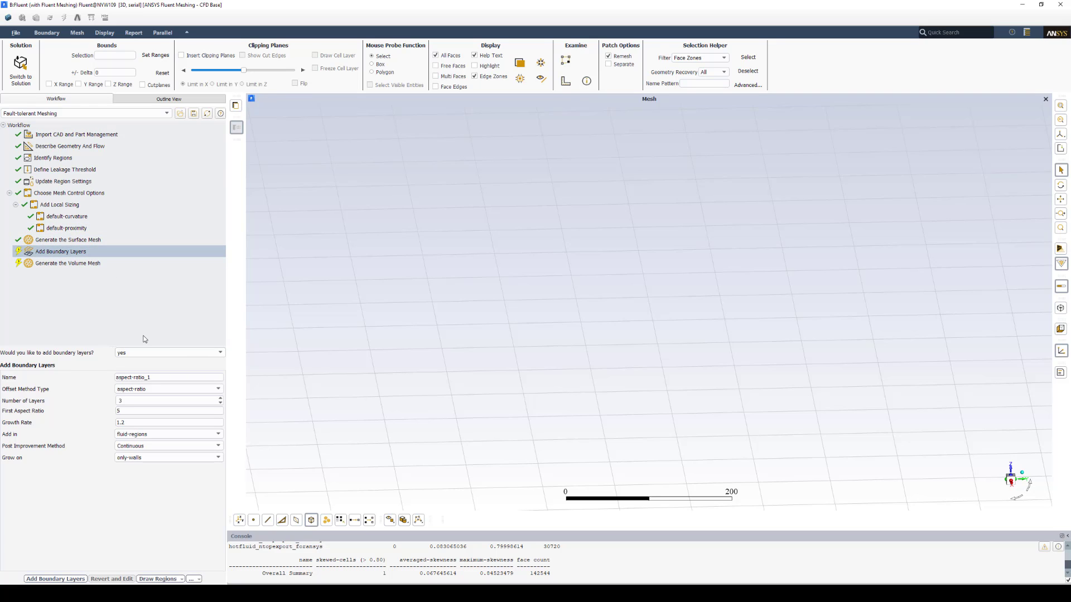
Add boundary layer control aspect-ratio_1 with 7 layers, first aspect ratio 5, growth 1.2
{"action": "left_click", "coordinate": [219, 398]}
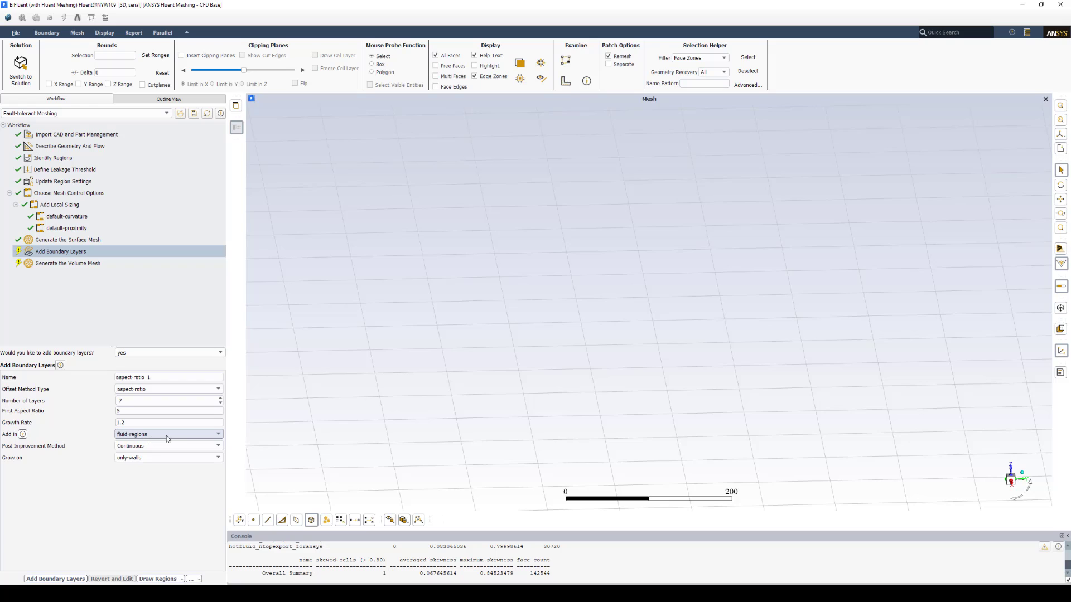
{"action": "left_click", "coordinate": [64, 580]}
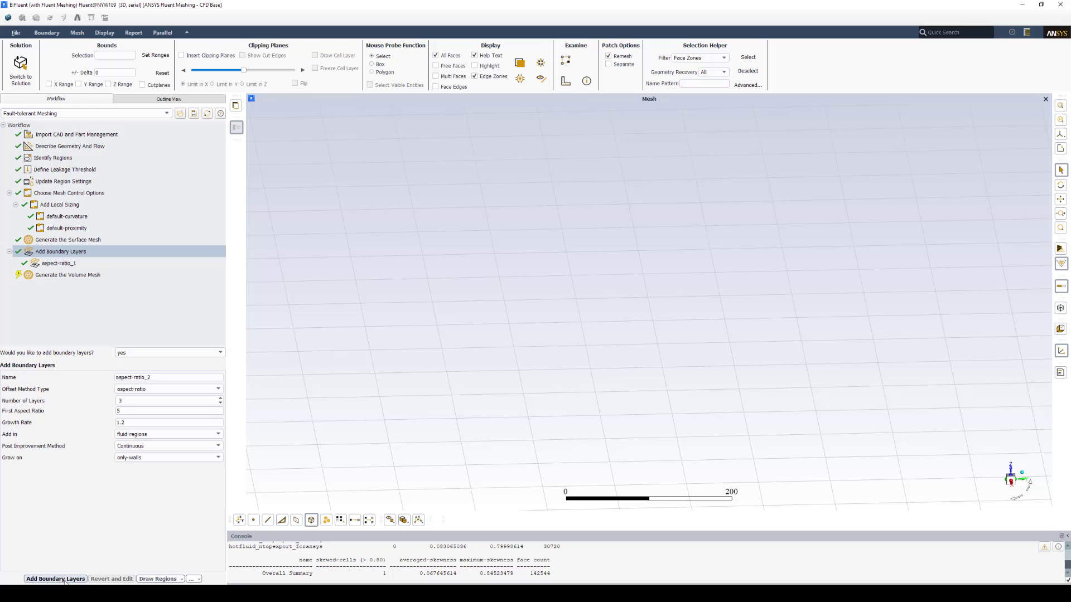
{"action": "left_click", "coordinate": [72, 264]}
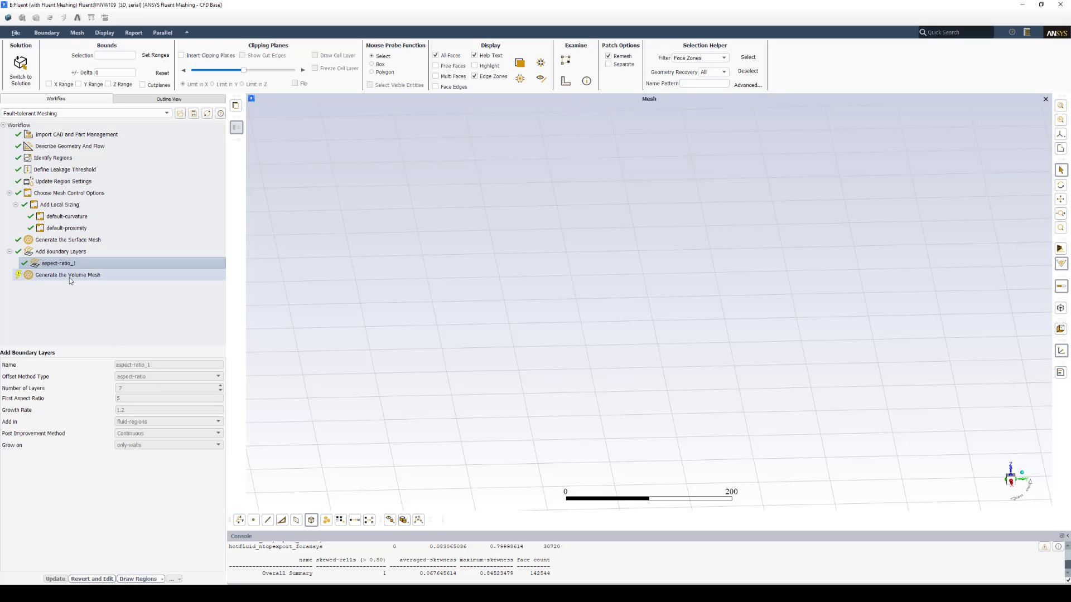
Open the volume mesh step and orbit the view onto the cut-away pipe cross
{"action": "left_click", "coordinate": [69, 277]}
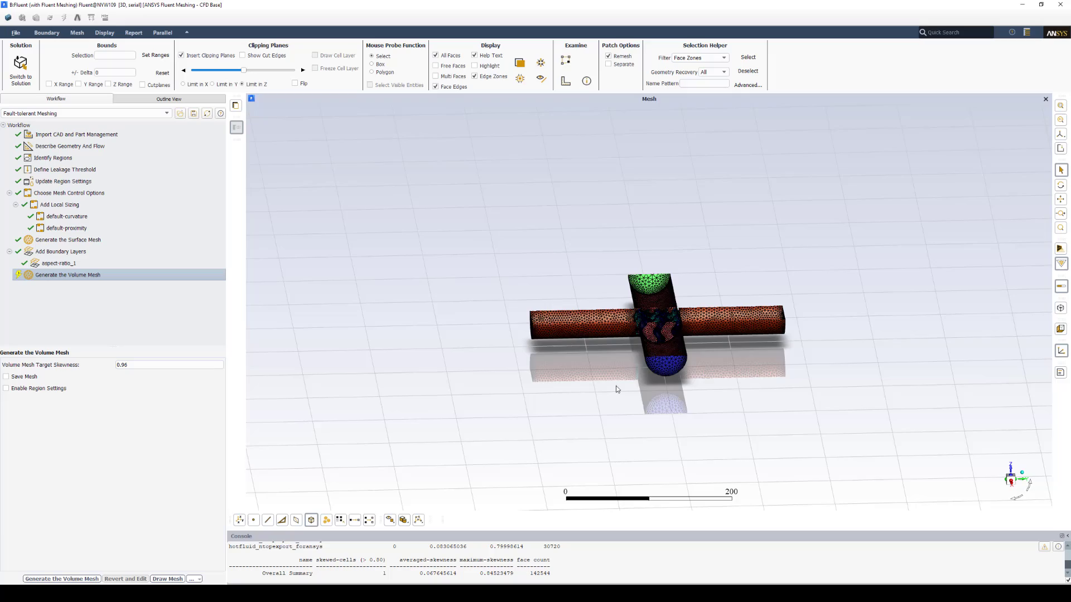
{"action": "left_click_drag", "start_coordinate": [633, 385], "coordinate": [674, 329]}
{"action": "scroll", "coordinate": [673, 330], "scroll_direction": "up", "scroll_amount": 10}
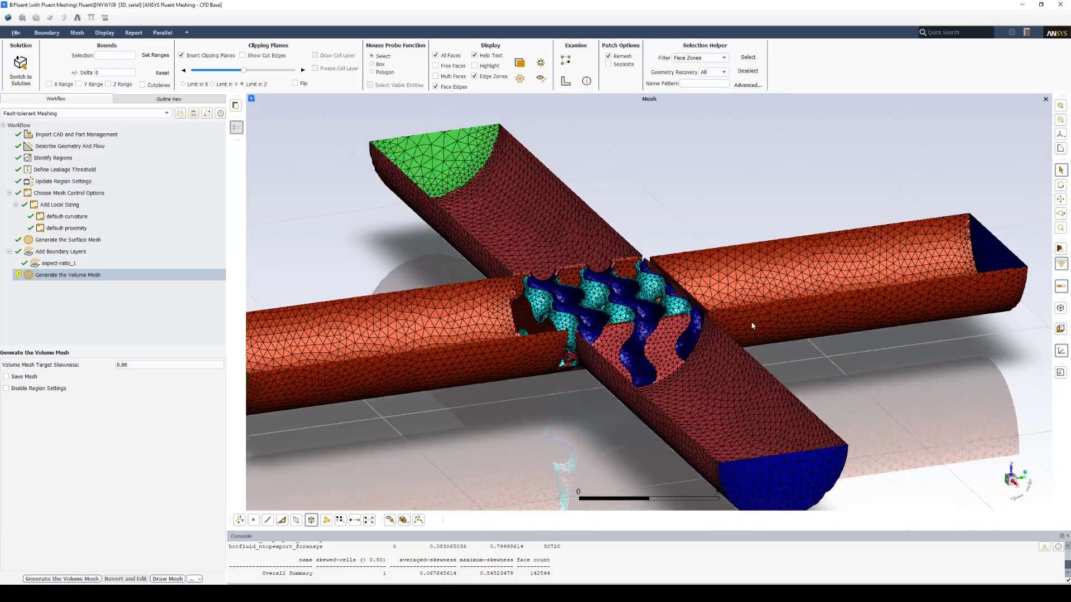
{"action": "left_click_drag", "start_coordinate": [742, 352], "coordinate": [737, 351]}
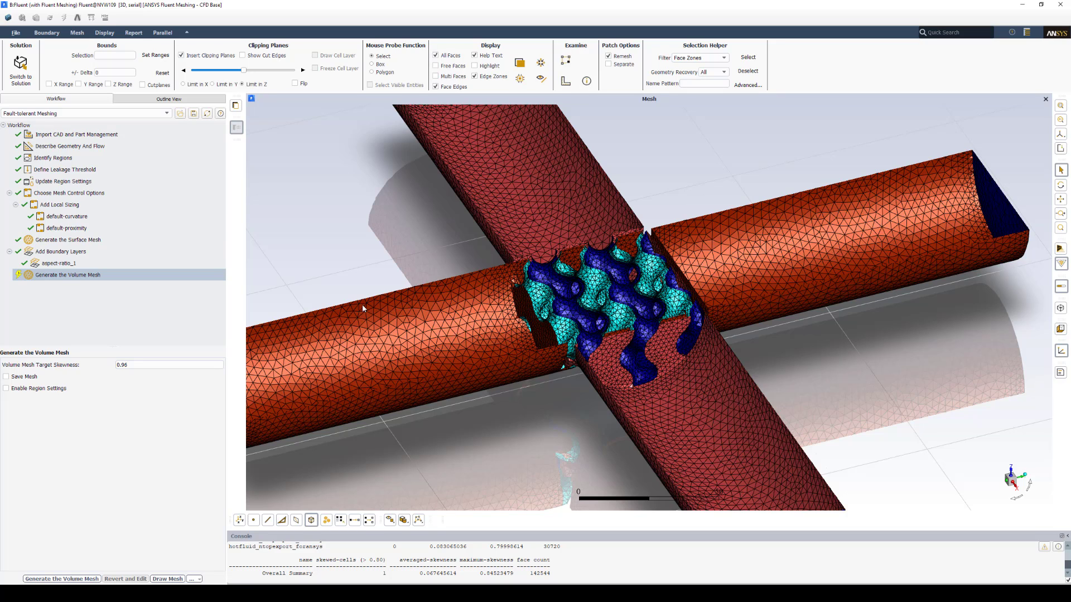
Check max cell length for coldfluid, hotfluid and solid regions, then leave region settings disabled
{"action": "left_click", "coordinate": [62, 392]}
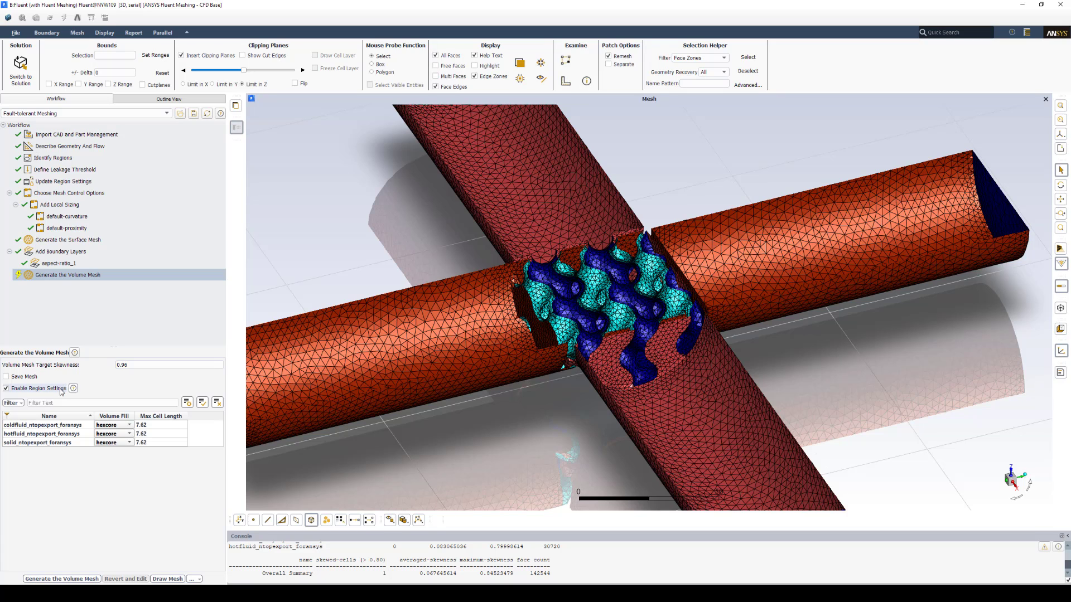
{"action": "left_click", "coordinate": [157, 427]}
{"action": "left_click", "coordinate": [161, 435]}
{"action": "left_click", "coordinate": [162, 443]}
{"action": "left_click", "coordinate": [25, 390]}
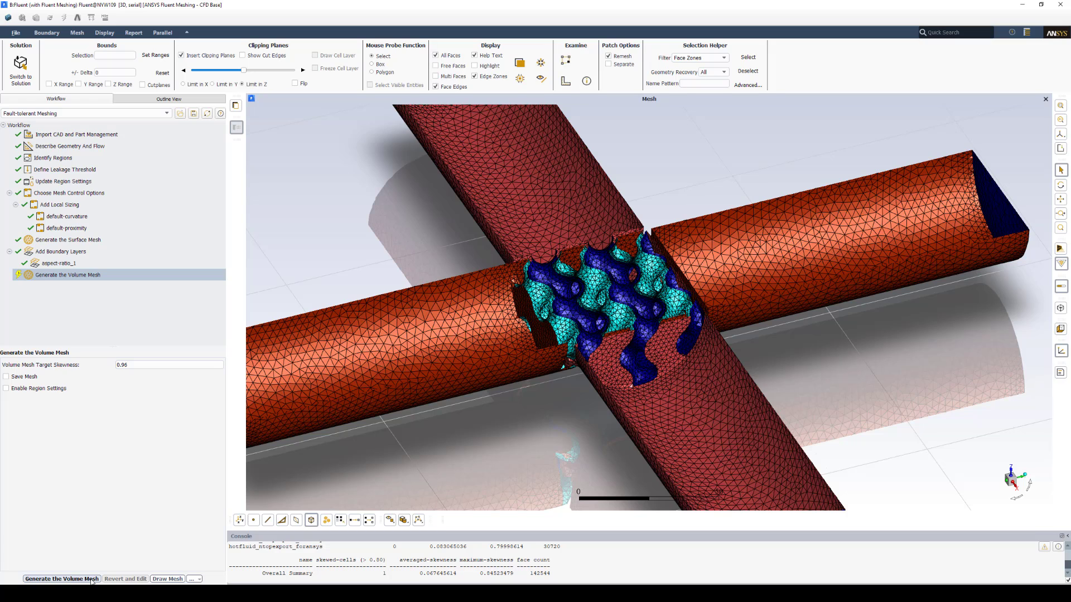
Generate the volume mesh and rotate toward a top-down view to inspect the cells
{"action": "left_click", "coordinate": [92, 580]}
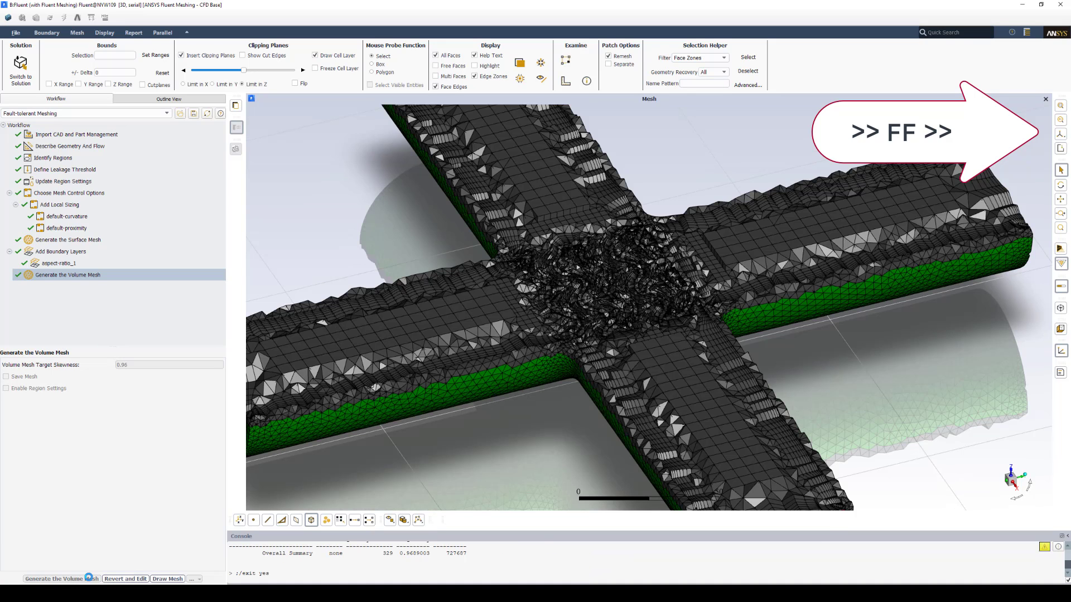
{"action": "left_click_drag", "start_coordinate": [885, 339], "coordinate": [919, 330]}
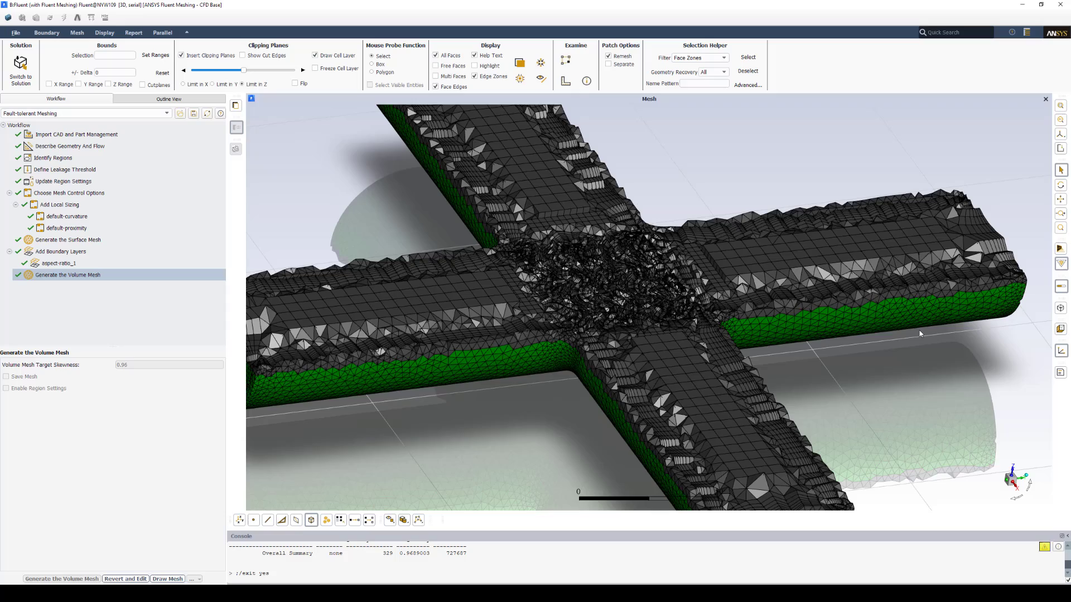
{"action": "scroll", "coordinate": [893, 321], "scroll_direction": "down", "scroll_amount": 5}
{"action": "scroll", "coordinate": [869, 311], "scroll_direction": "up", "scroll_amount": 5}
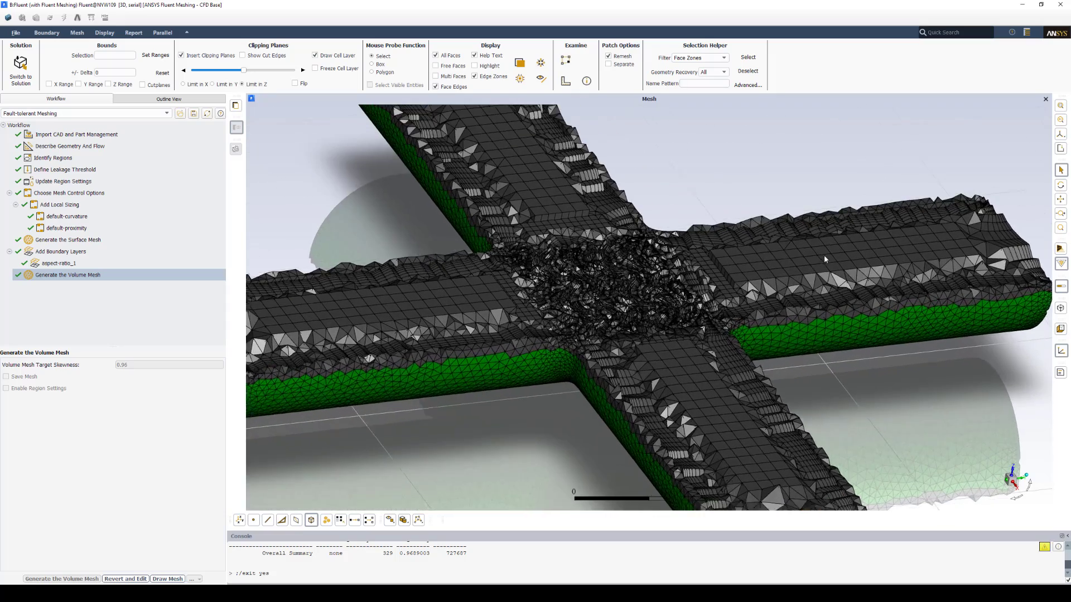
{"action": "left_click_drag", "start_coordinate": [824, 259], "coordinate": [818, 289]}
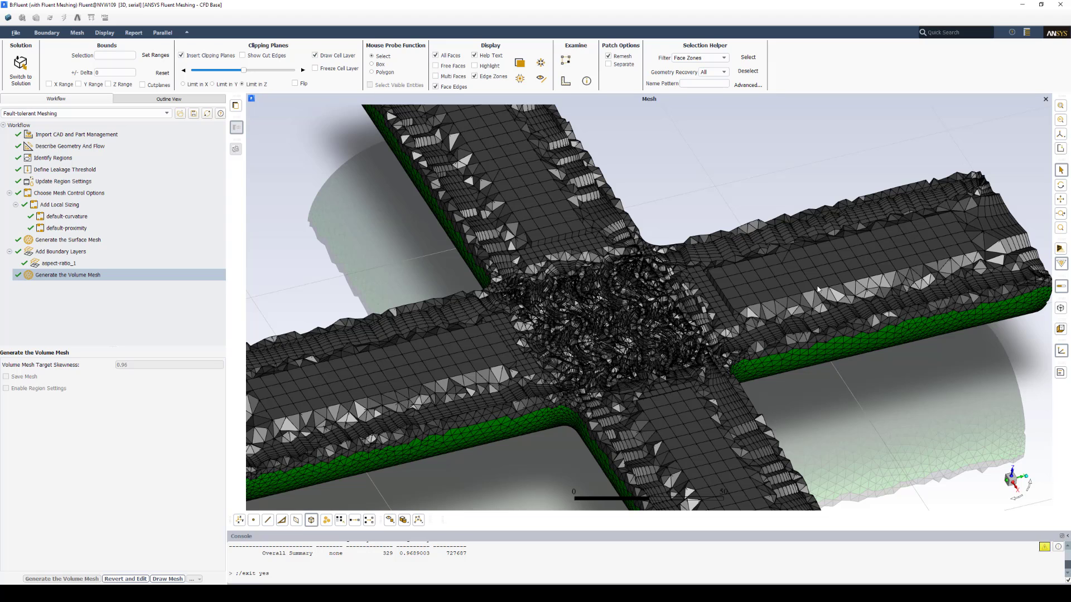
{"action": "scroll", "coordinate": [818, 289], "scroll_direction": "down", "scroll_amount": 5}
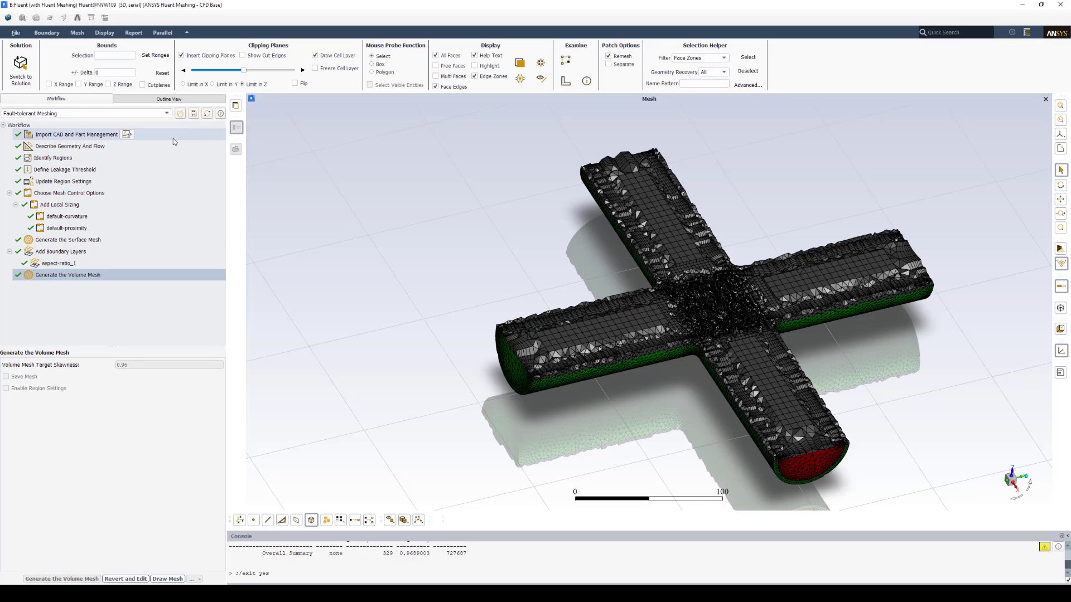
Switch the finished mesh into Fluent solution mode and rotate the pipe cross
{"action": "left_click", "coordinate": [26, 64]}
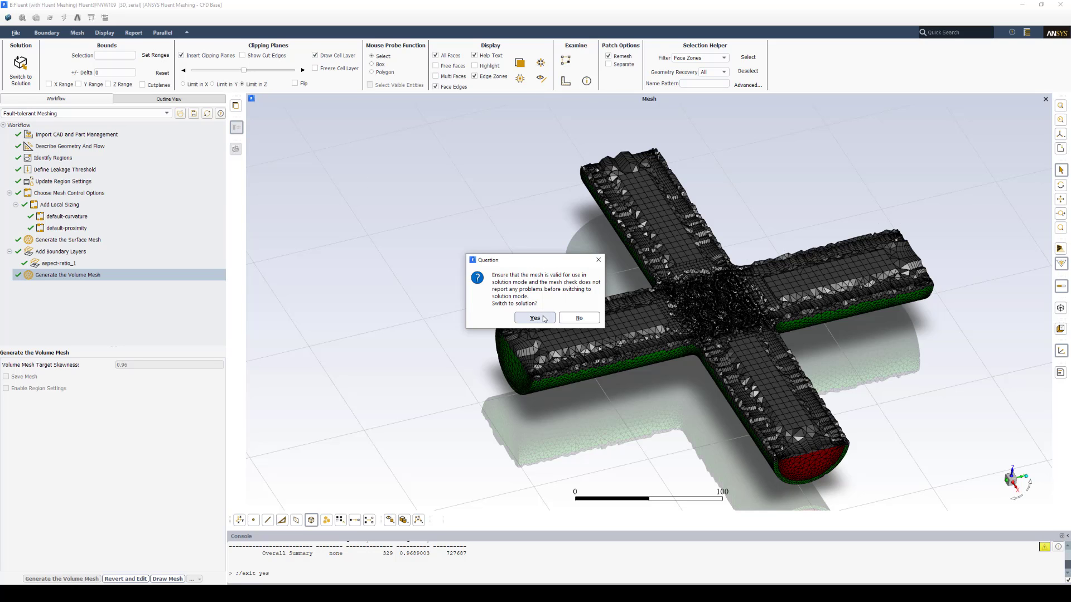
{"action": "left_click", "coordinate": [534, 318]}
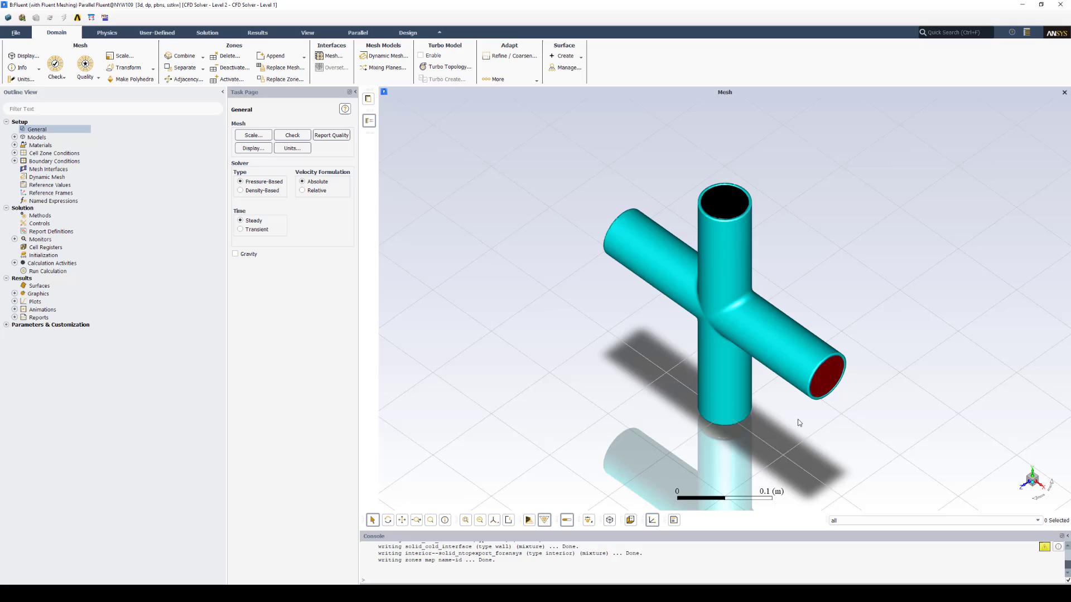
{"action": "left_click_drag", "start_coordinate": [798, 420], "coordinate": [657, 305]}
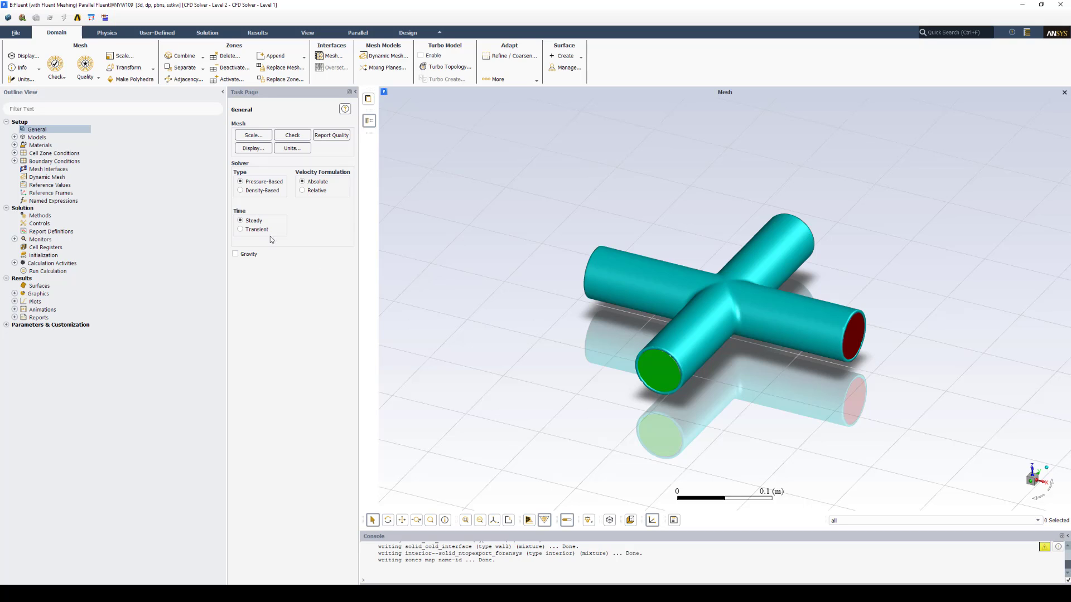
Open the Boundary Conditions task page from Setup in the outline
{"action": "left_click", "coordinate": [15, 161]}
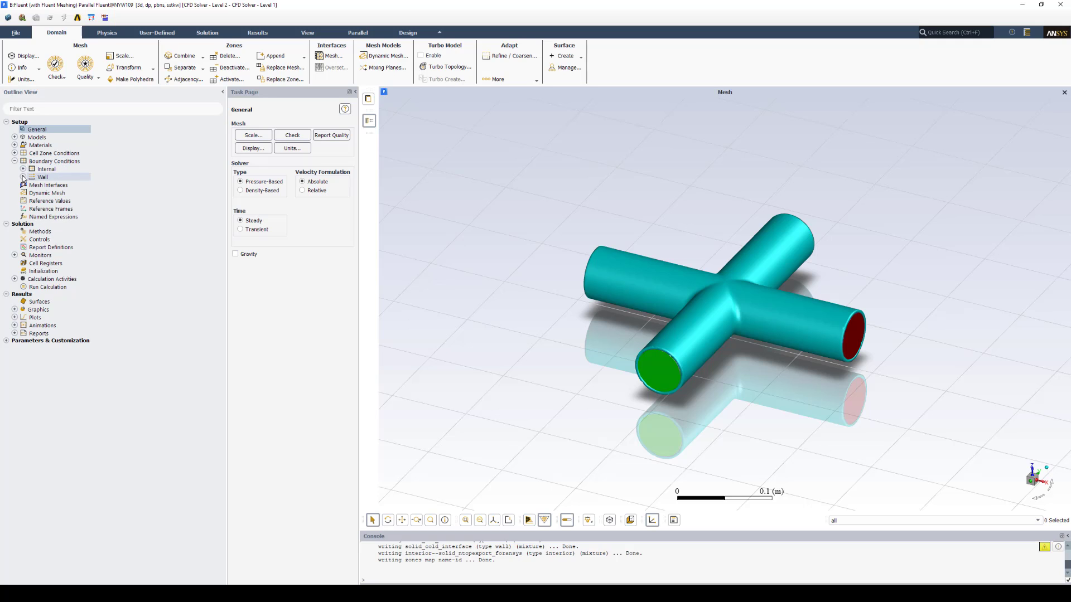
{"action": "left_click", "coordinate": [22, 177]}
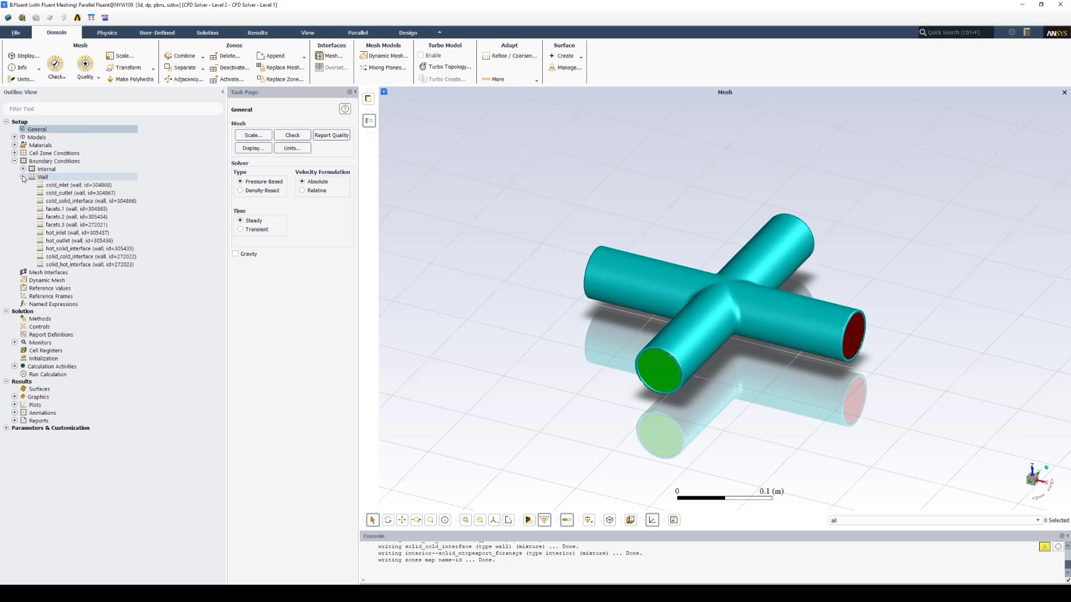
{"action": "double_click", "coordinate": [25, 162]}
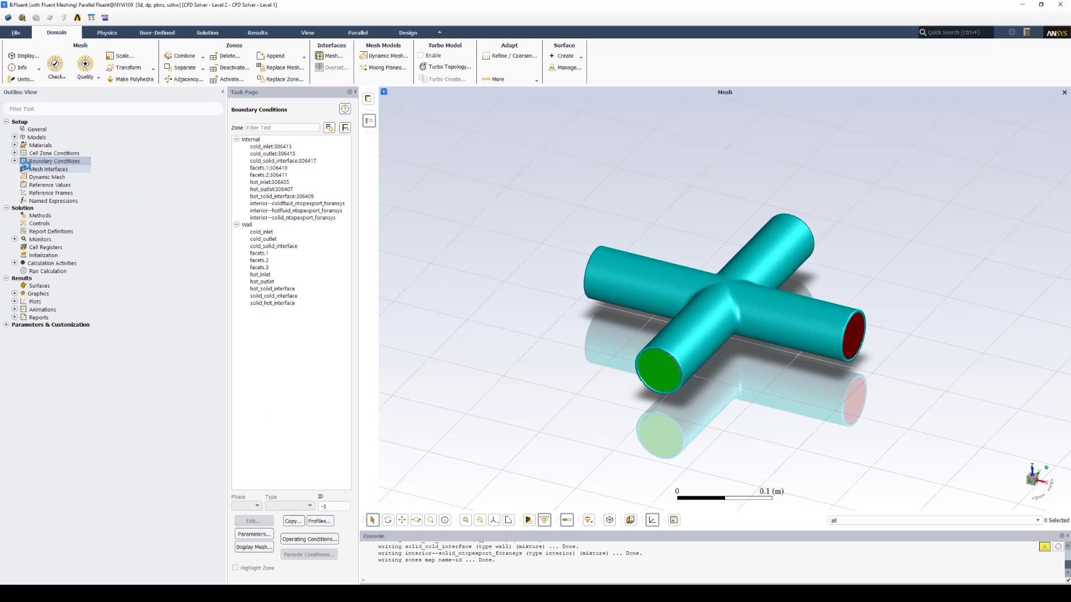
{"action": "double_click", "coordinate": [54, 162]}
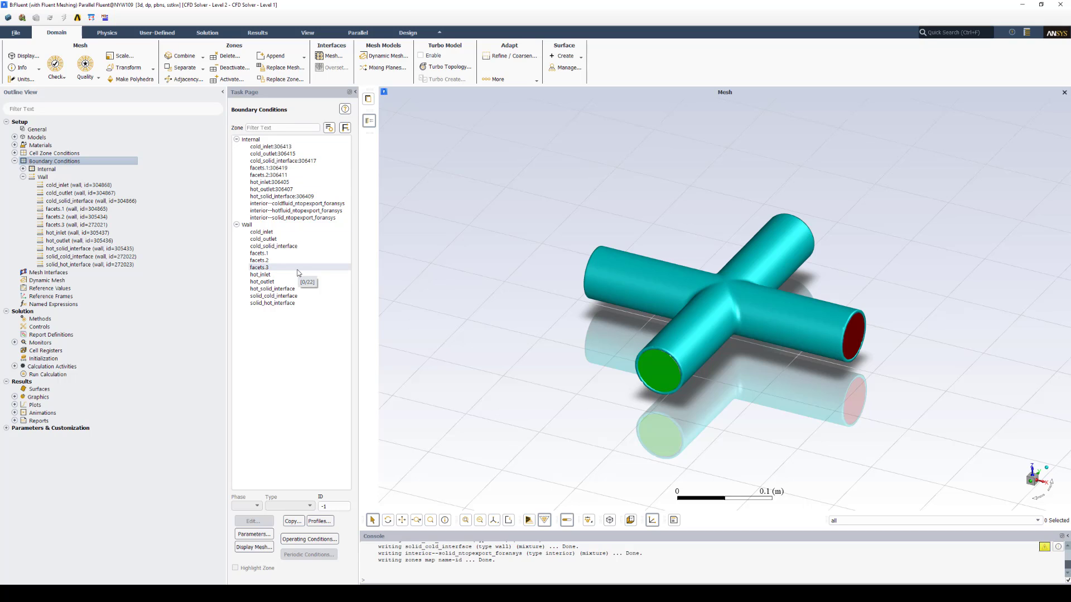
Review the cold_outlet, cold_solid_interface and hot_outlet wall zones, then select cold_inlet
{"action": "left_click", "coordinate": [282, 238]}
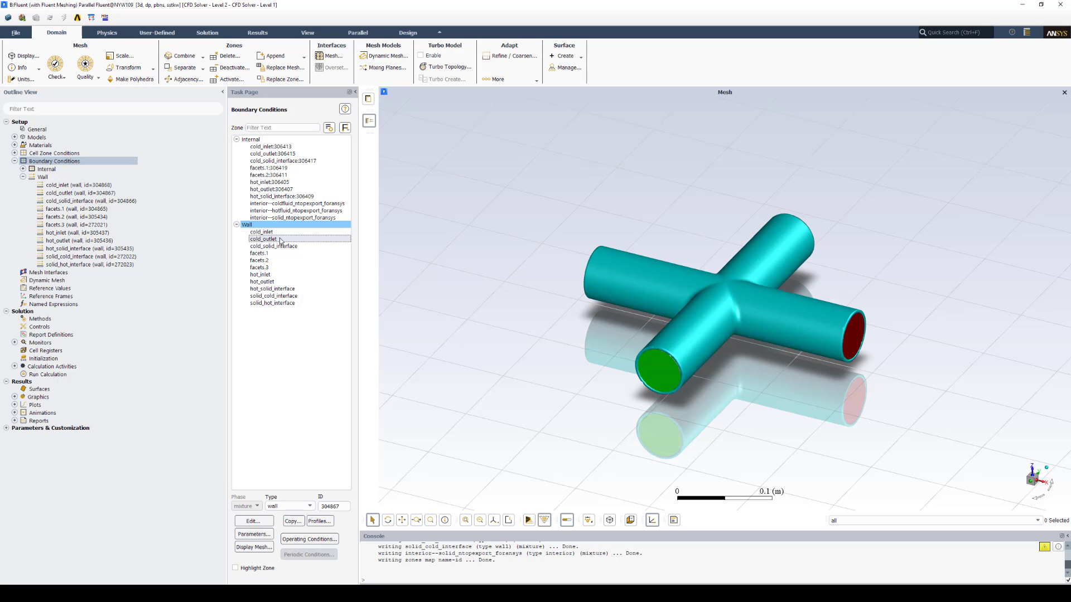
{"action": "left_click", "coordinate": [285, 247]}
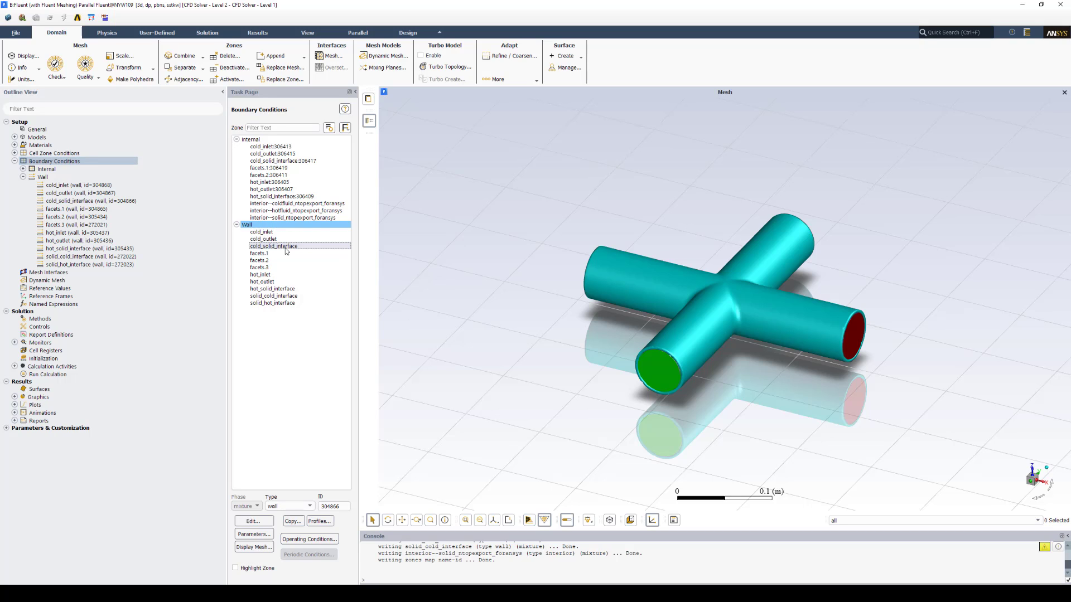
{"action": "left_click", "coordinate": [274, 282]}
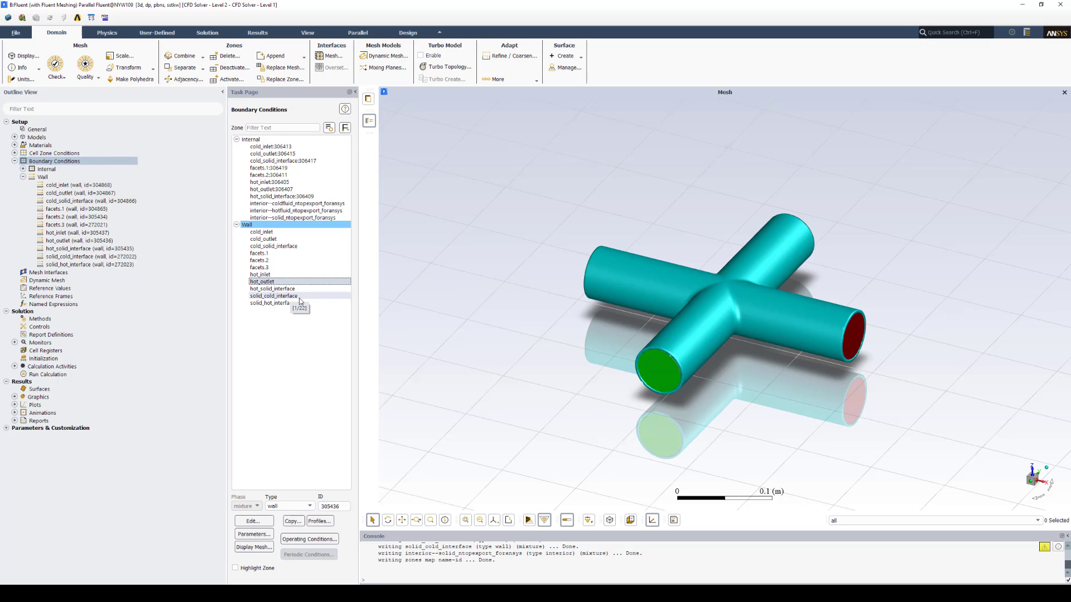
{"action": "left_click", "coordinate": [280, 234]}
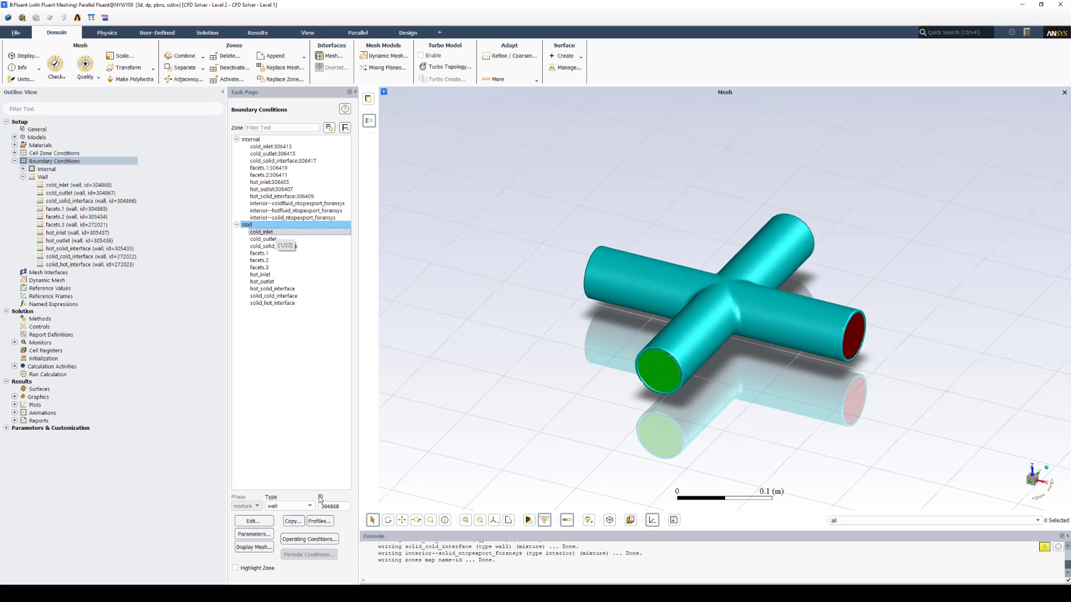
Set cold_inlet to velocity-inlet with a velocity magnitude of 0.1 m/s
{"action": "left_click", "coordinate": [301, 509]}
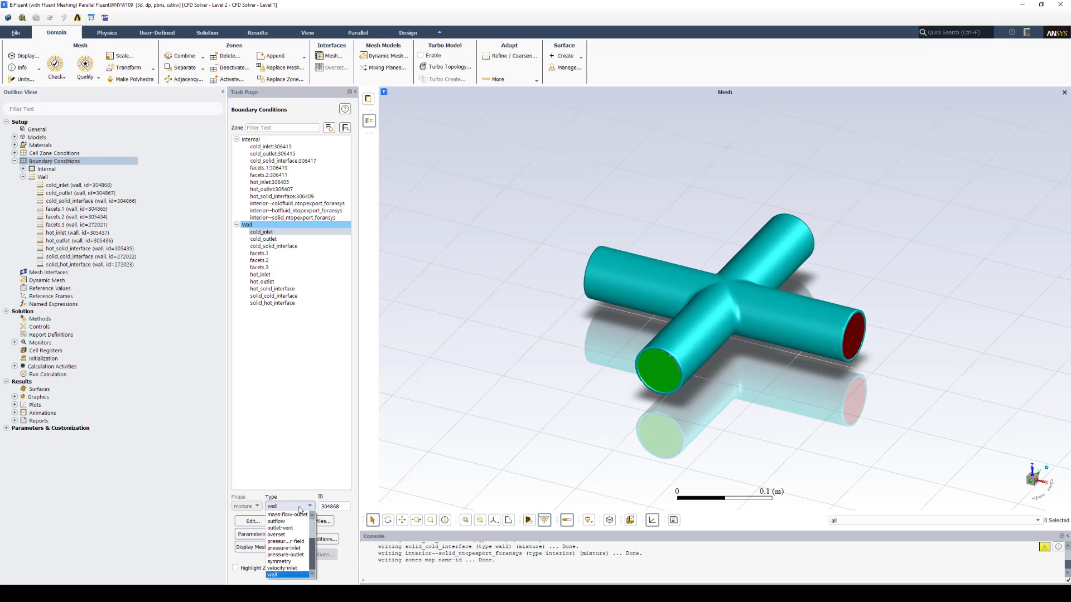
{"action": "left_click", "coordinate": [301, 569]}
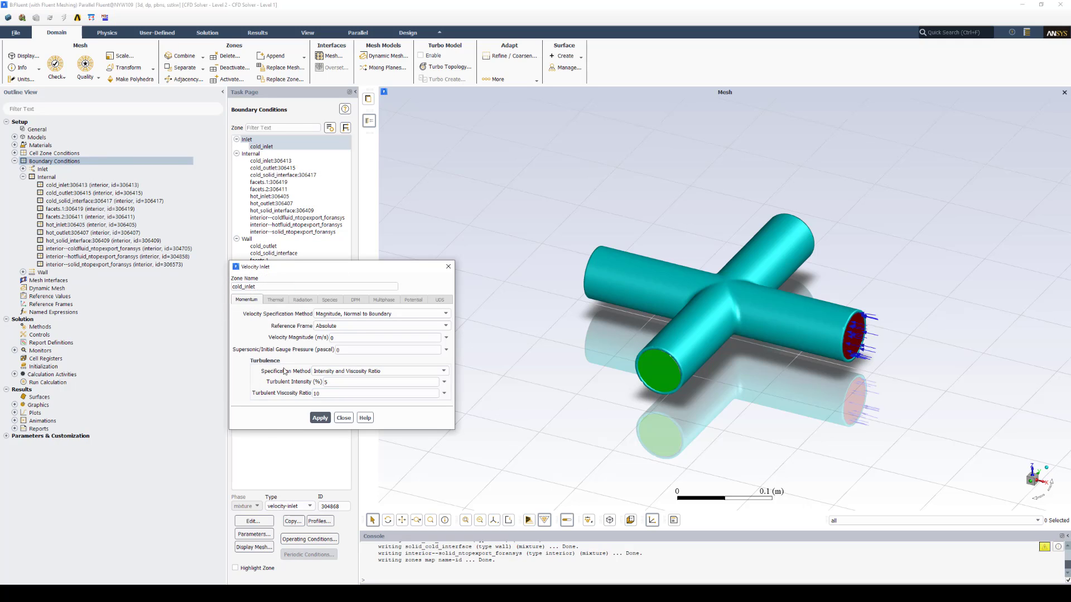
{"action": "left_click", "coordinate": [353, 340]}
{"action": "left_click", "coordinate": [327, 421]}
{"action": "left_click", "coordinate": [343, 417]}
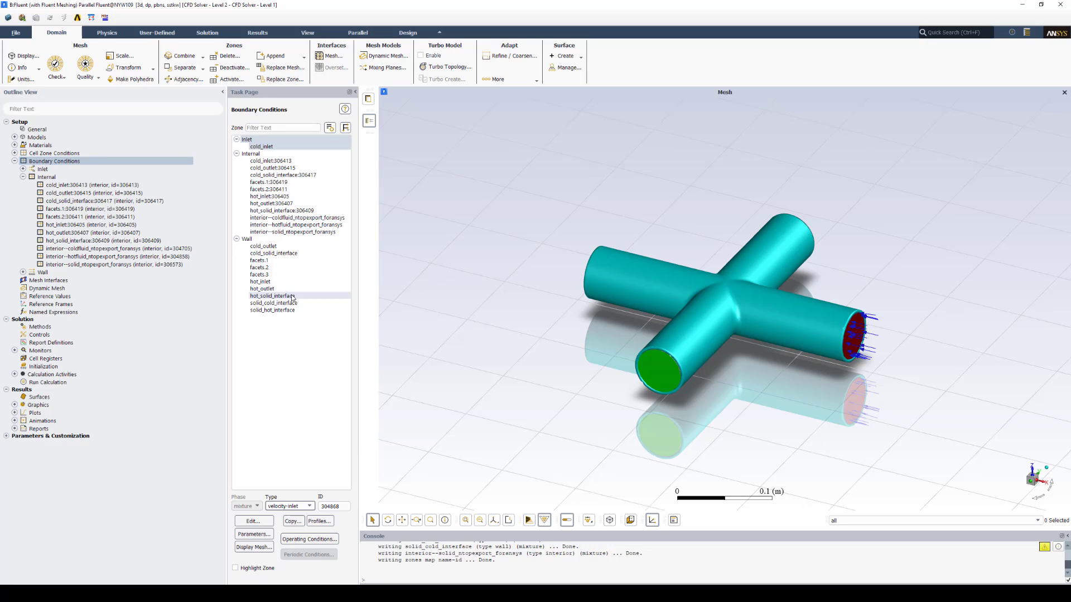
Change cold_solid_interface and hot_solid_interface from wall to interface type
{"action": "left_click", "coordinate": [298, 254]}
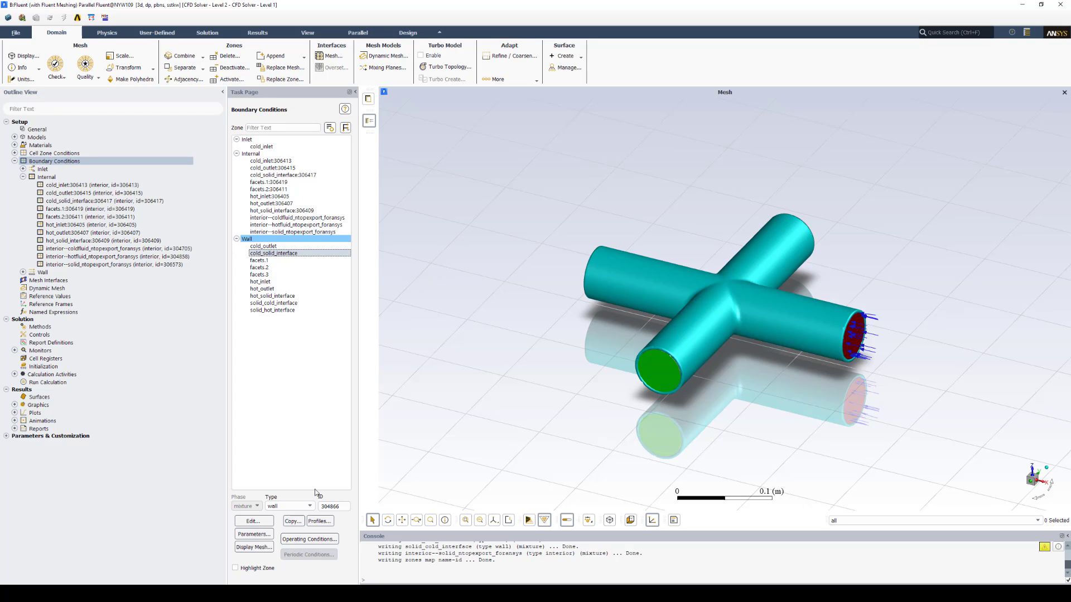
{"action": "left_click", "coordinate": [310, 506]}
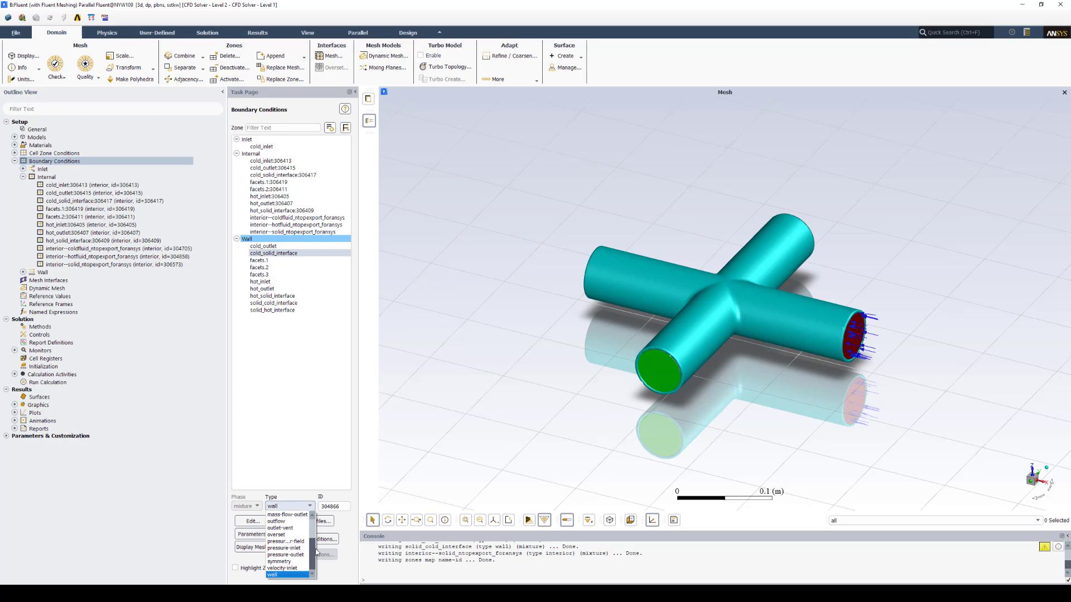
{"action": "scroll", "coordinate": [314, 548], "scroll_direction": "up", "scroll_amount": 1}
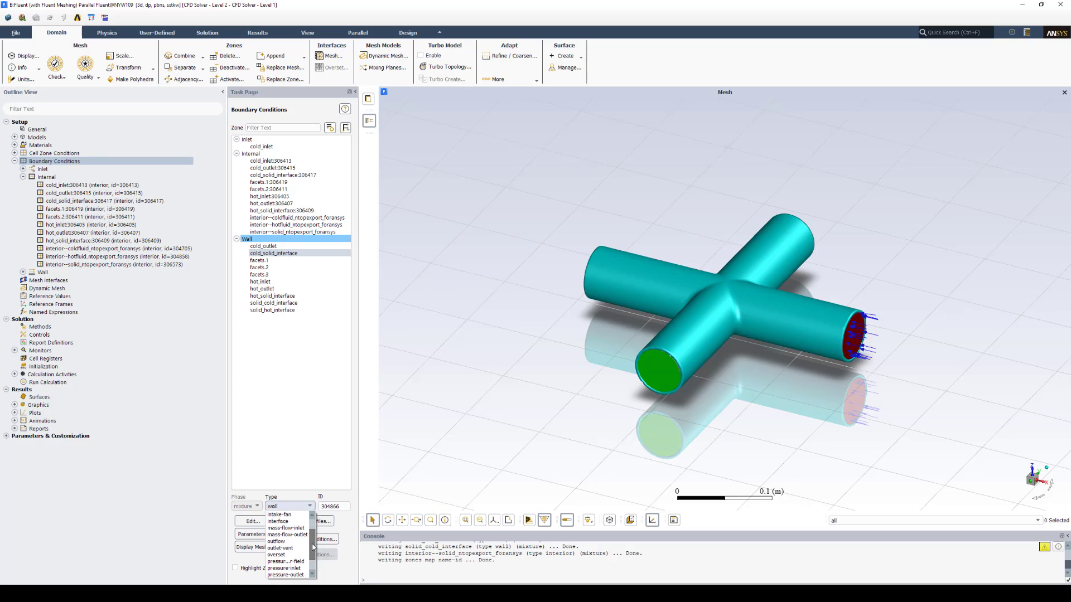
{"action": "left_click", "coordinate": [295, 522]}
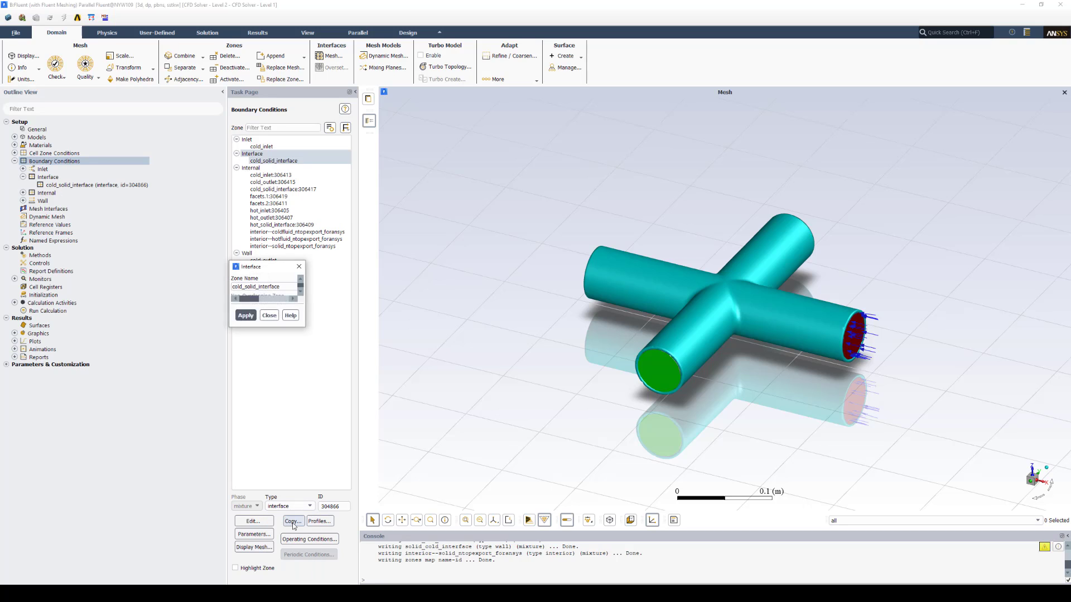
{"action": "left_click", "coordinate": [263, 314]}
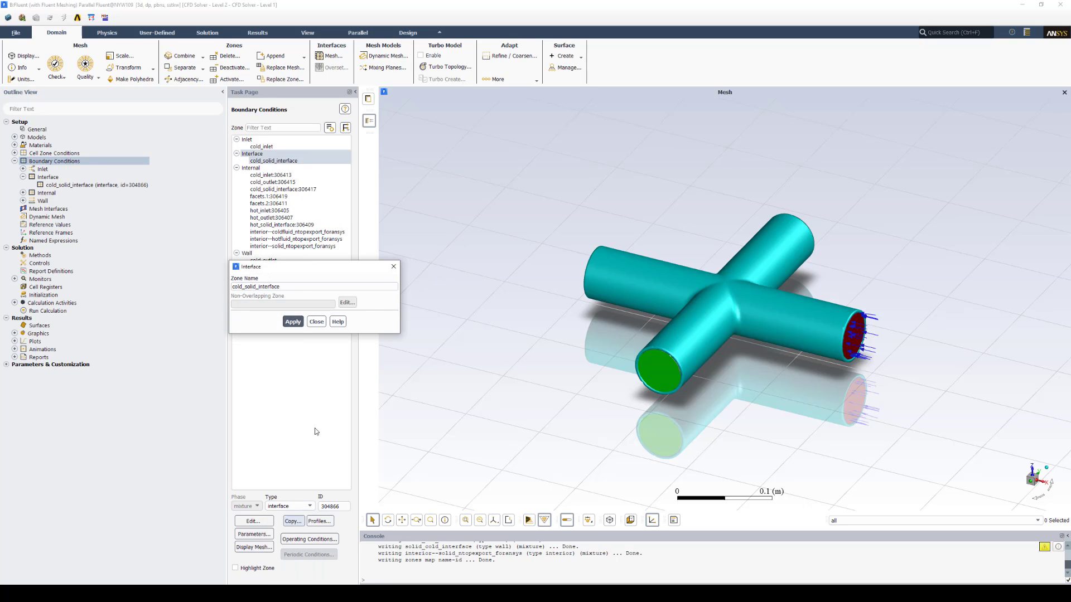
{"action": "left_click", "coordinate": [317, 322]}
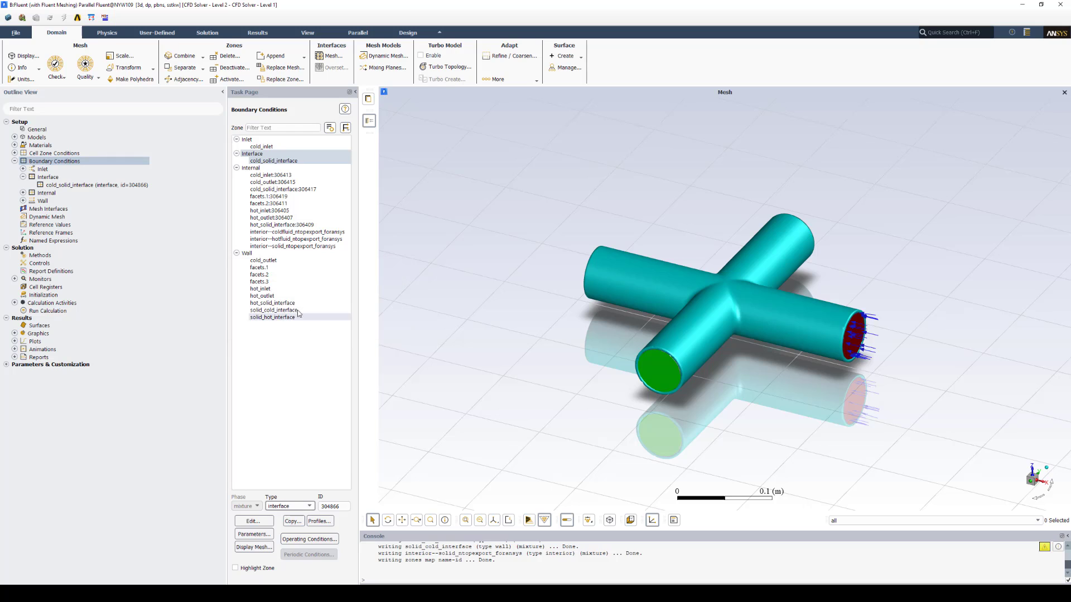
{"action": "left_click", "coordinate": [309, 506]}
{"action": "left_click_drag", "start_coordinate": [313, 552], "coordinate": [314, 540]}
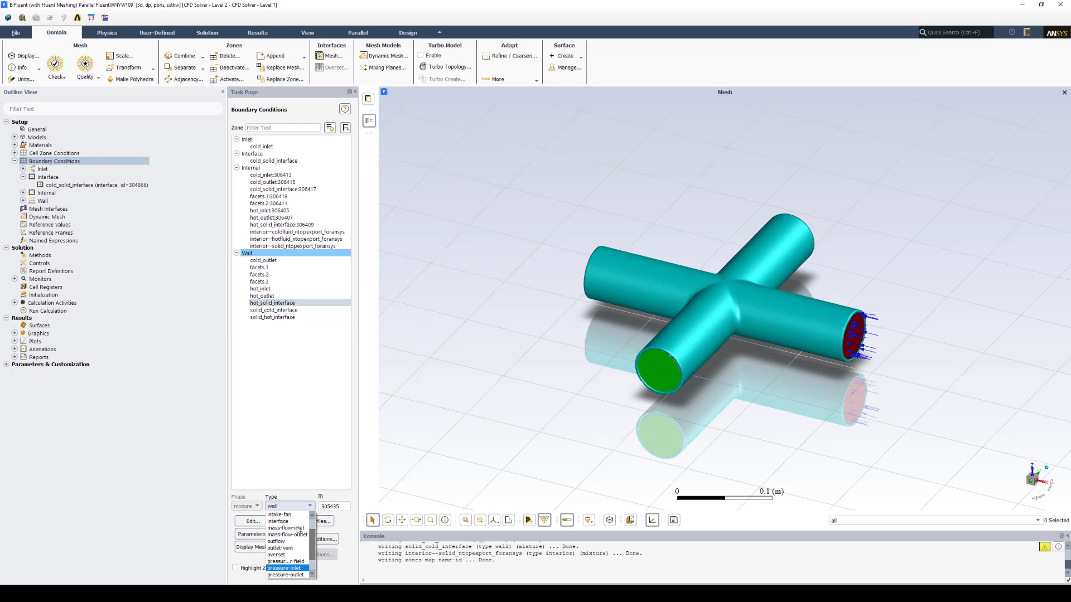
{"action": "left_click", "coordinate": [278, 514]}
{"action": "left_click", "coordinate": [262, 313]}
{"action": "left_click", "coordinate": [317, 322]}
Change solid_cold_interface and solid_hot_interface to interface type, then select cold_solid_interface and hot_solid_interface
{"action": "left_click", "coordinate": [273, 311]}
{"action": "left_click", "coordinate": [309, 506]}
{"action": "scroll", "coordinate": [285, 525], "scroll_direction": "up", "scroll_amount": 1}
{"action": "left_click", "coordinate": [278, 515]}
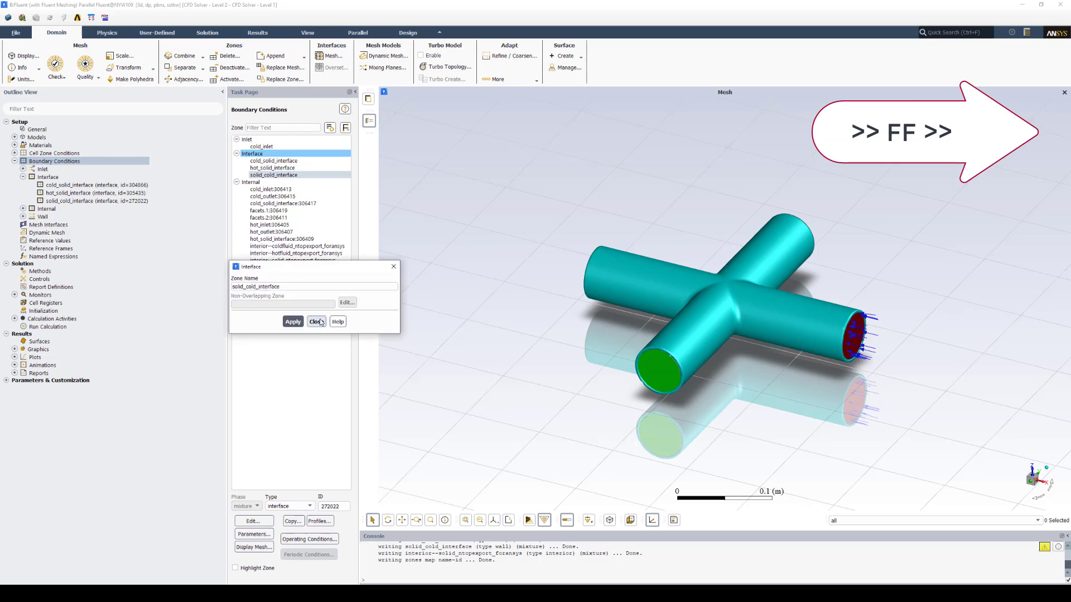
{"action": "left_click", "coordinate": [316, 323]}
{"action": "left_click", "coordinate": [272, 318]}
{"action": "left_click", "coordinate": [310, 505]}
{"action": "scroll", "coordinate": [284, 524], "scroll_direction": "up", "scroll_amount": 1}
{"action": "left_click", "coordinate": [278, 514]}
{"action": "left_click", "coordinate": [317, 322]}
{"action": "left_click", "coordinate": [66, 184]}
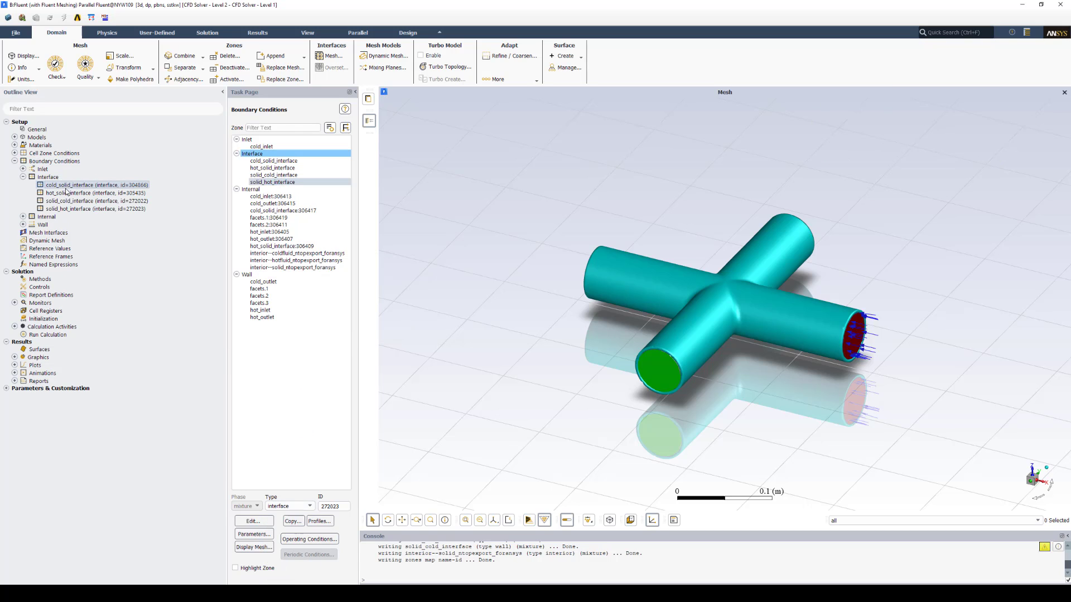
{"action": "left_click", "coordinate": [66, 194], "text": "shift"}
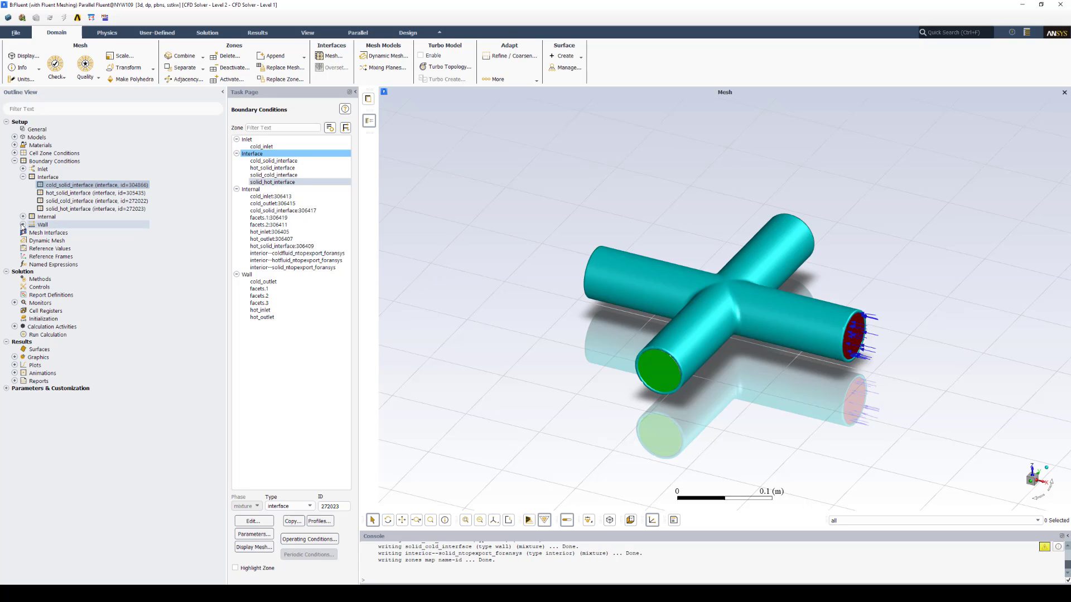
Open the Mesh Interfaces setup and begin a manual interface creation
{"action": "left_click", "coordinate": [22, 169]}
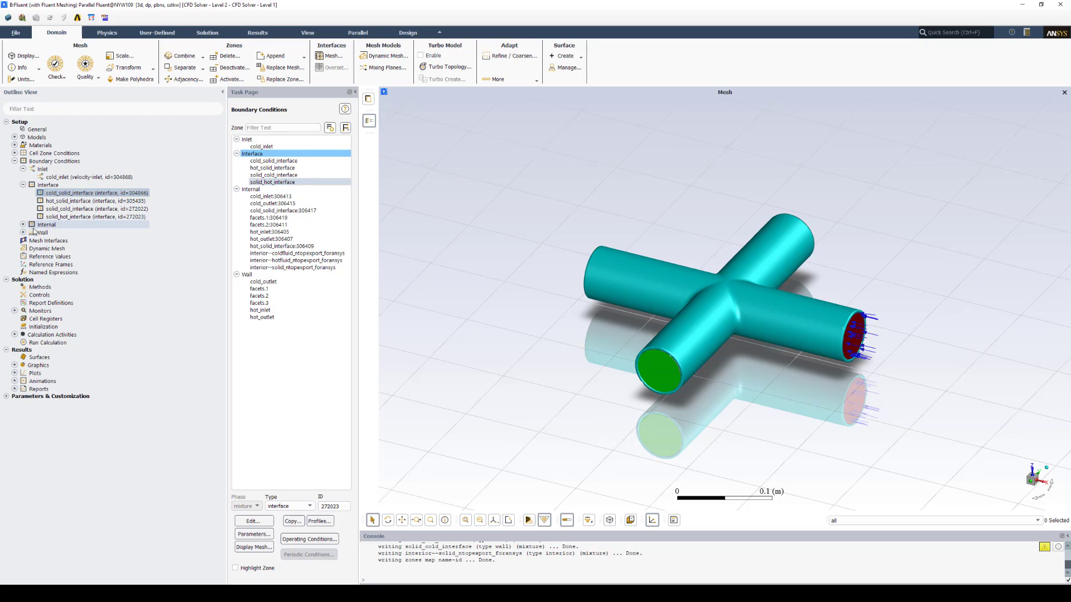
{"action": "left_click", "coordinate": [44, 242]}
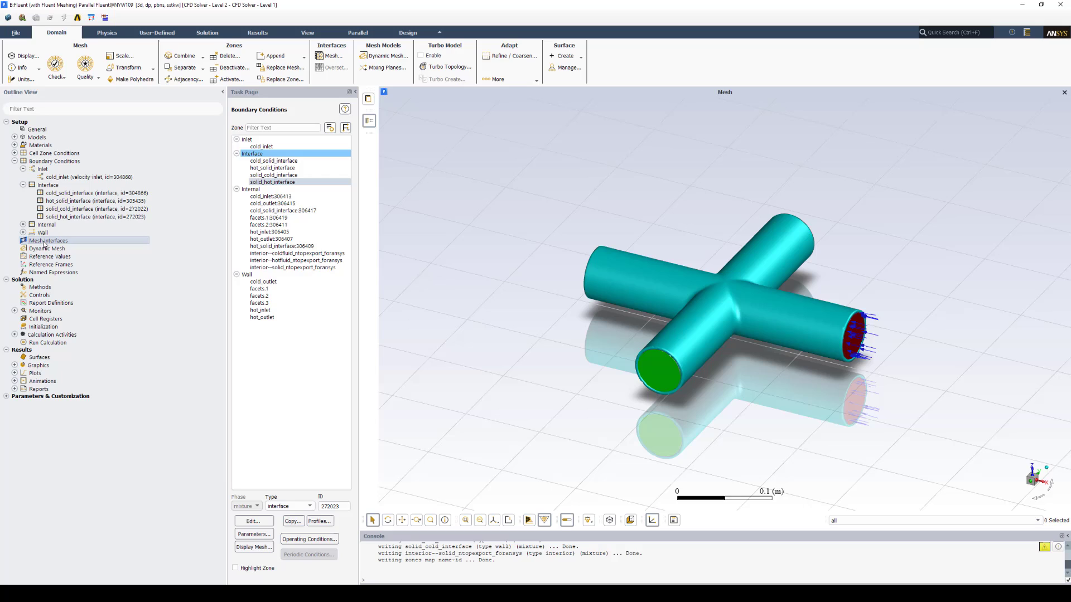
{"action": "double_click", "coordinate": [44, 241]}
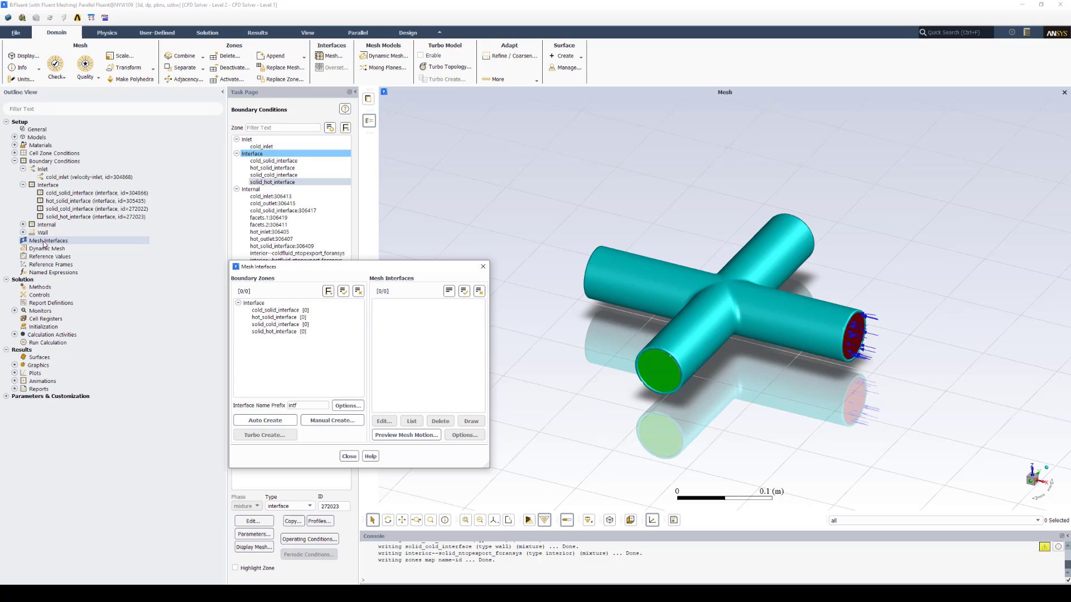
{"action": "left_click", "coordinate": [349, 425]}
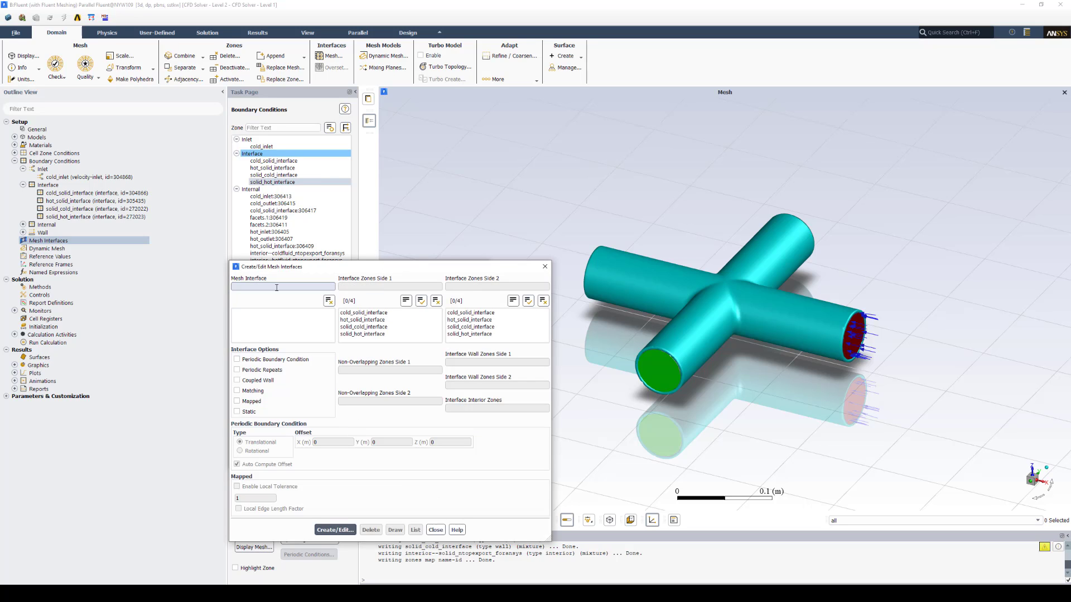
Create 'cold-interface' pairing cold_solid_interface with solid_cold_interface, coupled wall and mapped
{"action": "left_click", "coordinate": [277, 287]}
{"action": "type", "text": "cold-interface"}
{"action": "left_click", "coordinate": [373, 313]}
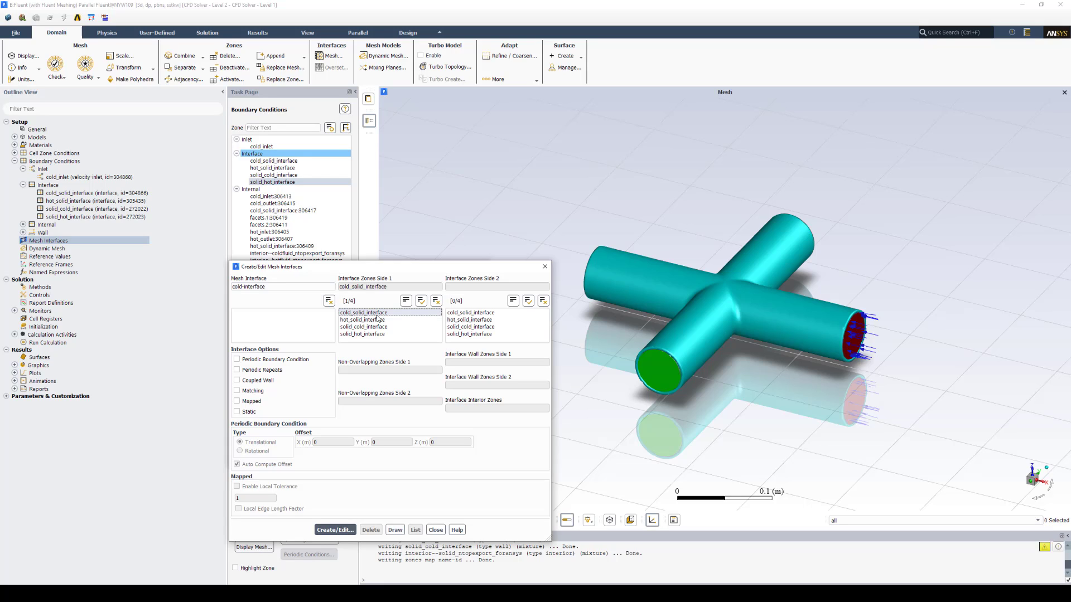
{"action": "left_click", "coordinate": [484, 329]}
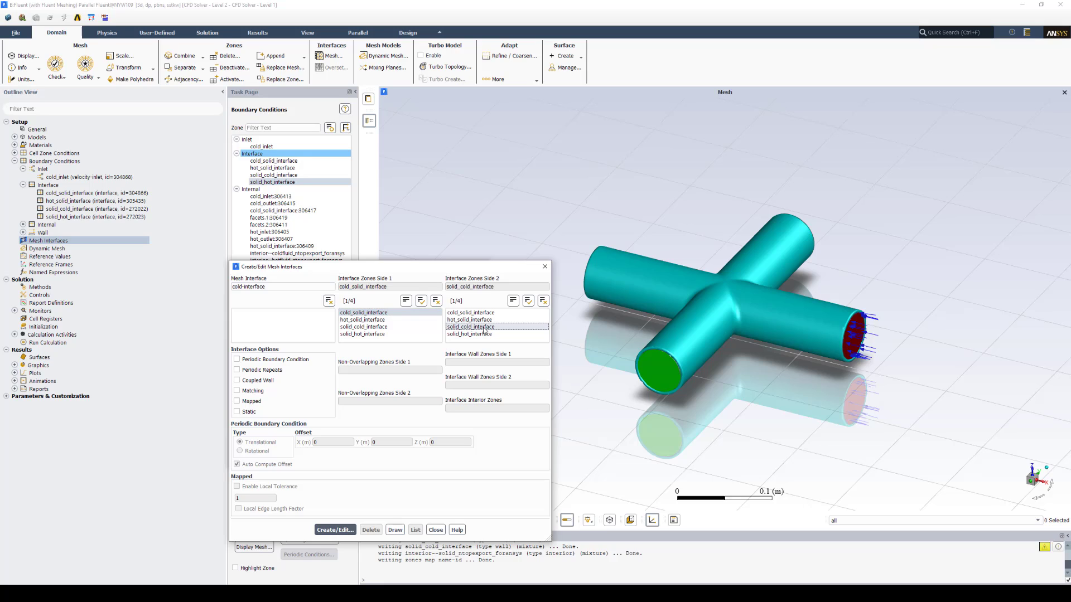
{"action": "left_click", "coordinate": [268, 381]}
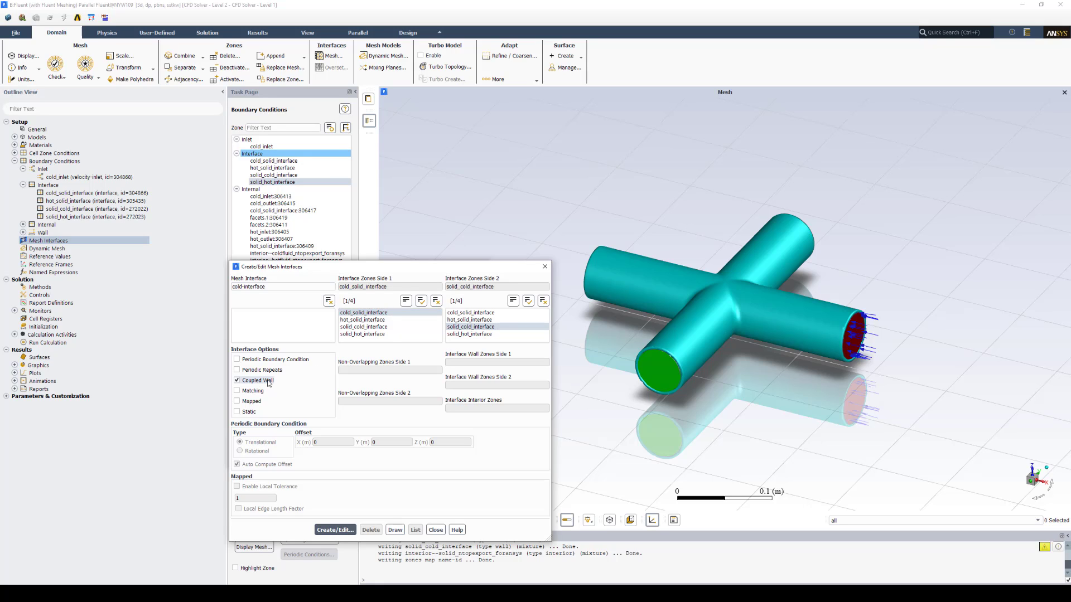
{"action": "left_click", "coordinate": [261, 402]}
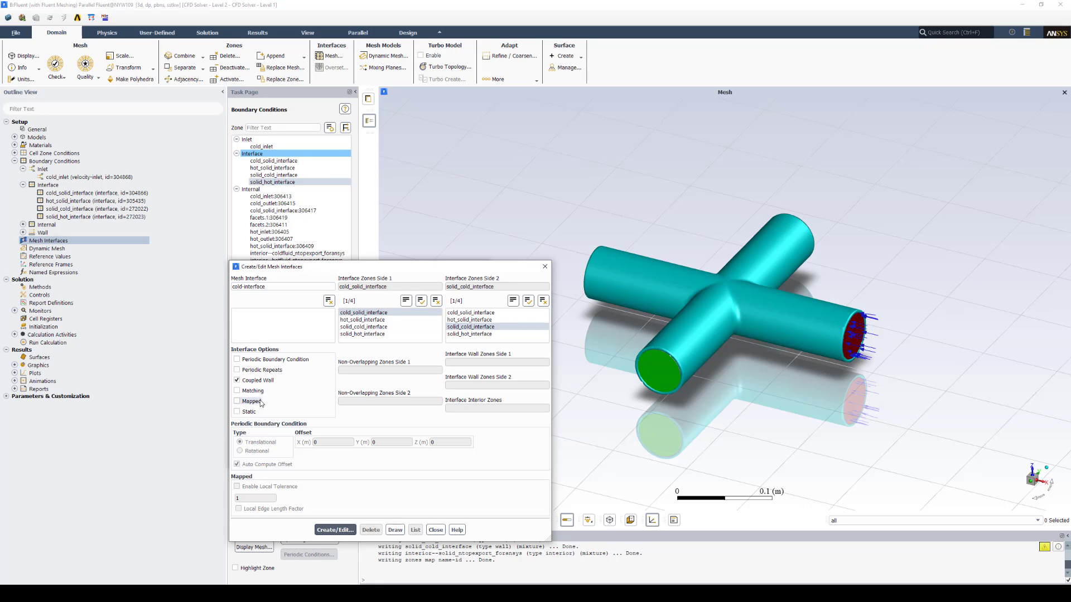
{"action": "left_click", "coordinate": [335, 531]}
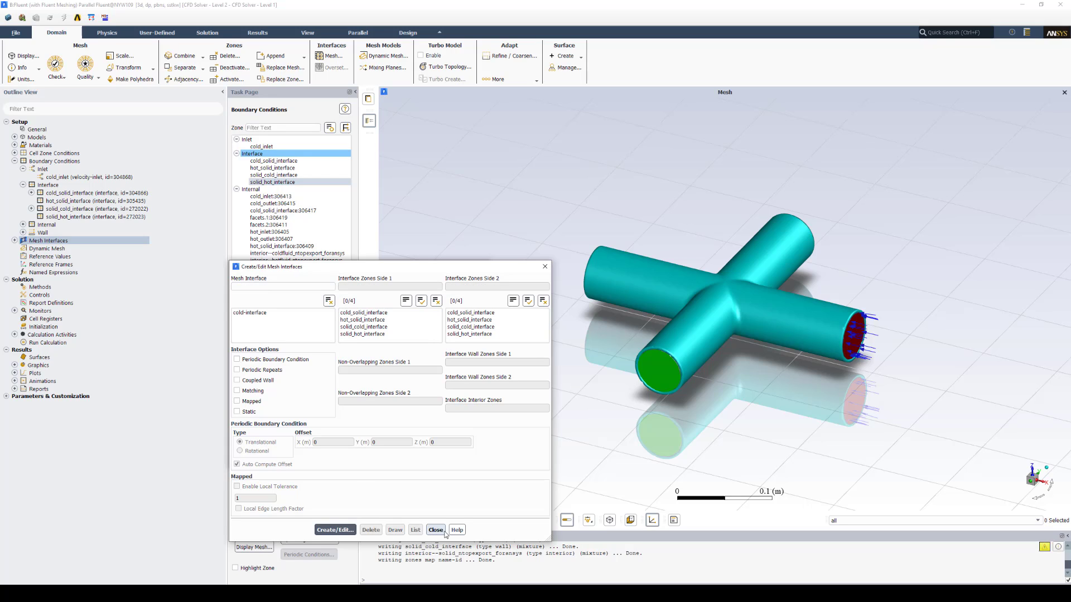
Create 'hot-interface' pairing hot_solid_interface with solid_hot_interface, coupled and mapped, then close Mesh Interfaces
{"action": "left_click", "coordinate": [256, 288]}
{"action": "type", "text": "h"}
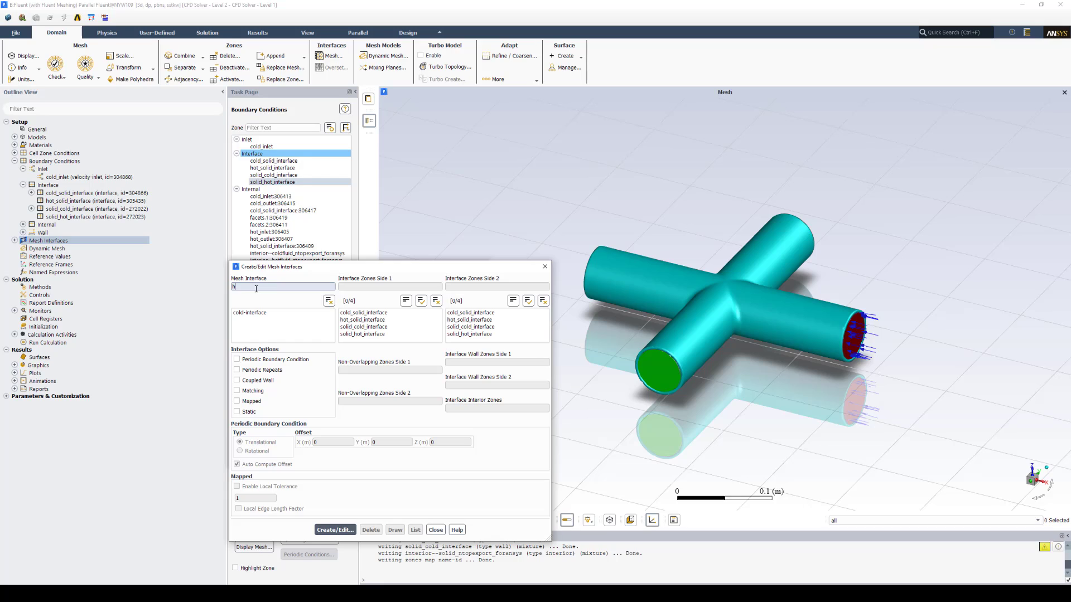
{"action": "type", "text": "ot-interface"}
{"action": "left_click", "coordinate": [371, 320]}
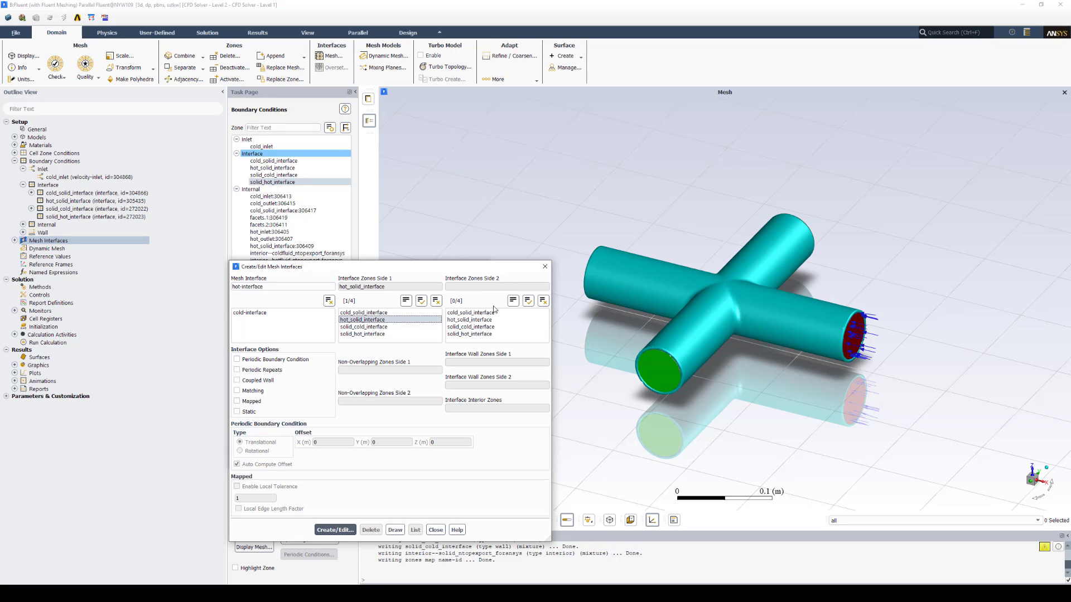
{"action": "left_click", "coordinate": [469, 334]}
{"action": "left_click", "coordinate": [237, 381]}
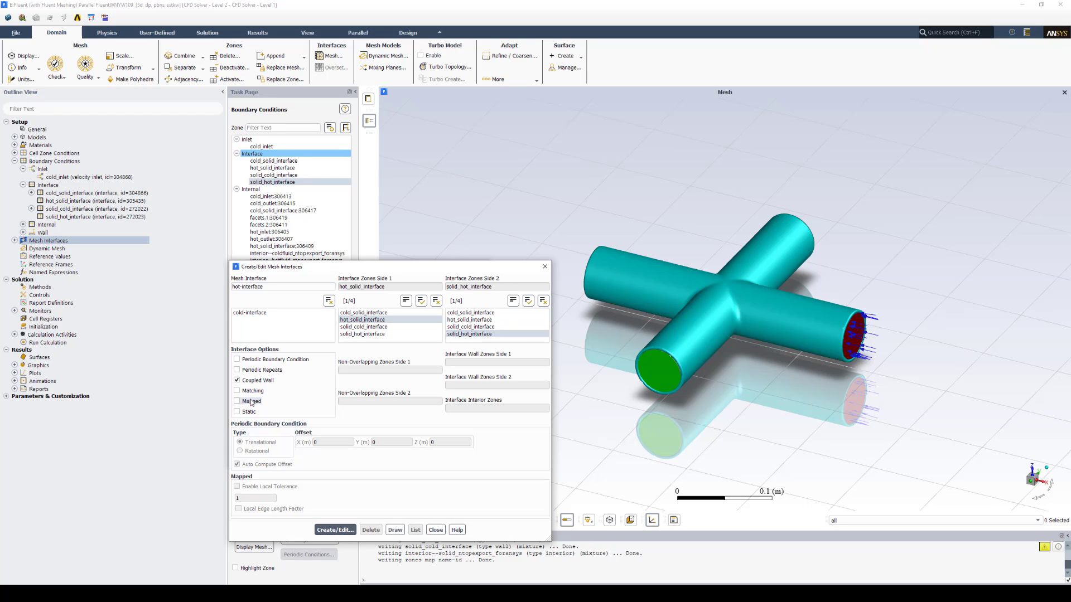
{"action": "left_click", "coordinate": [252, 402]}
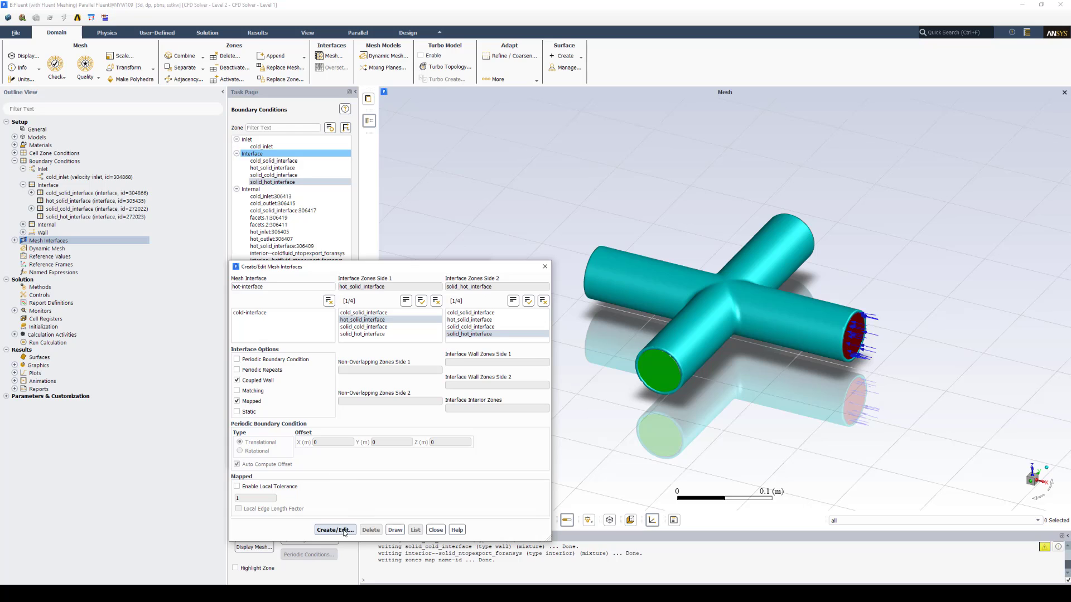
{"action": "left_click", "coordinate": [335, 530]}
{"action": "left_click", "coordinate": [435, 530]}
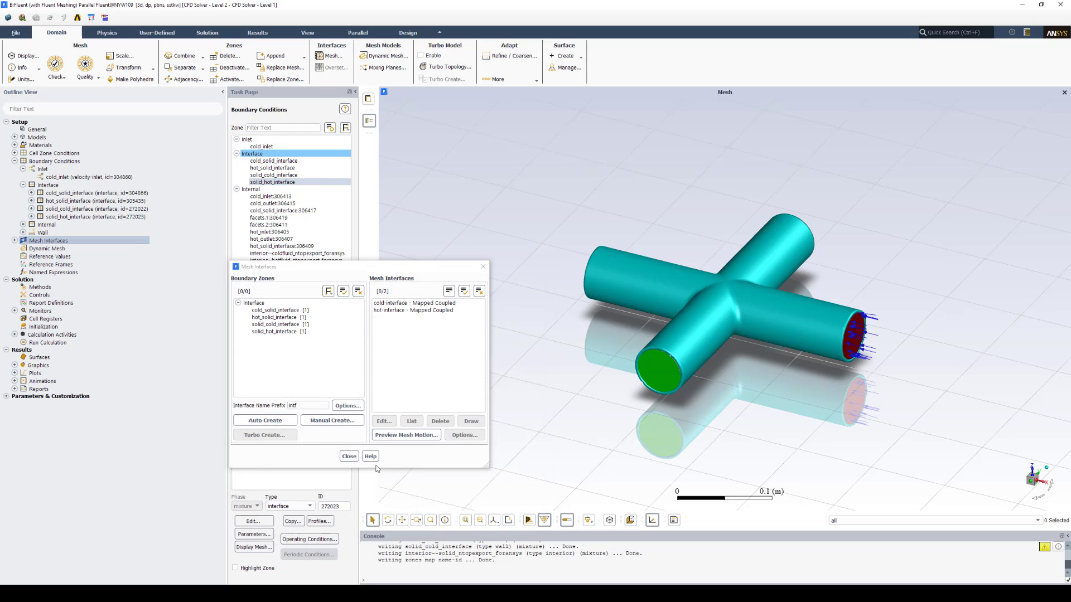
{"action": "left_click", "coordinate": [348, 457]}
Expand the Mesh Interfaces node to show cold-interface and hot-interface, and select cold-interface
{"action": "left_click", "coordinate": [14, 241]}
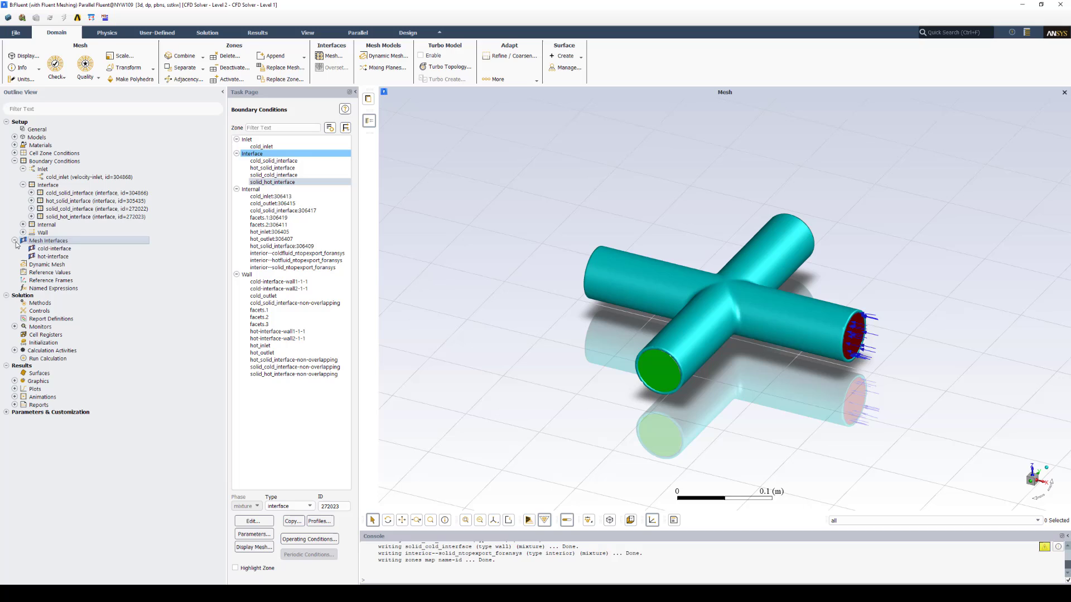
{"action": "left_click", "coordinate": [74, 249]}
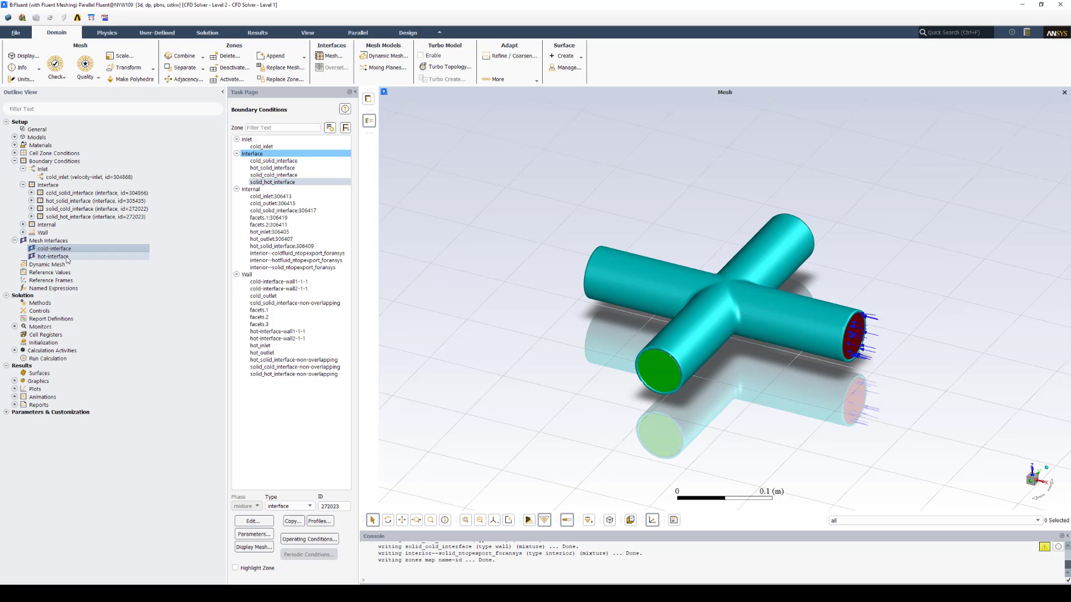